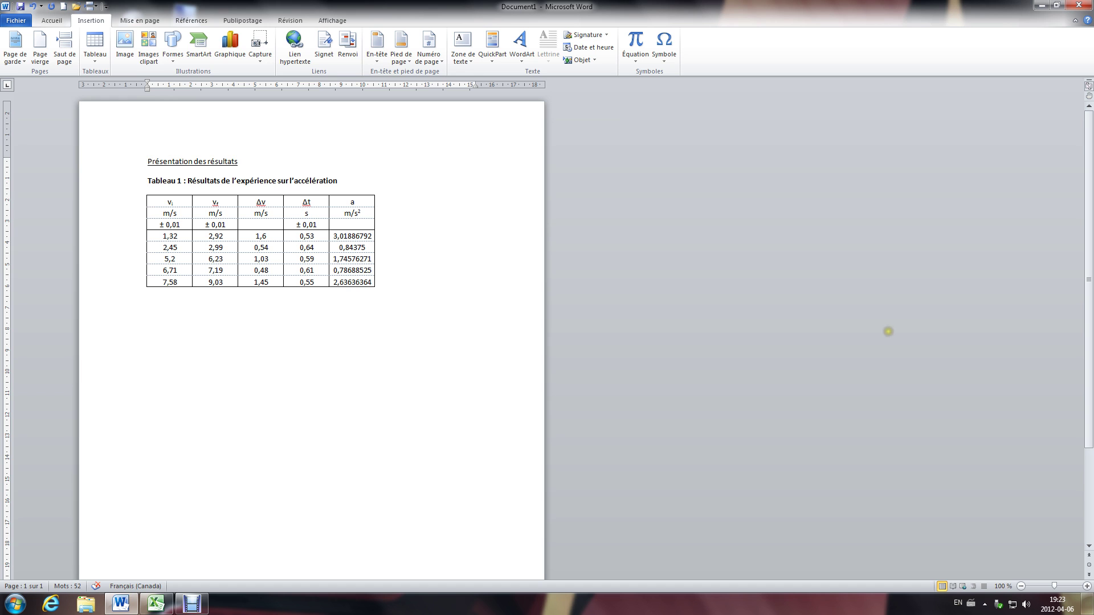
pyautogui.click(162, 608)
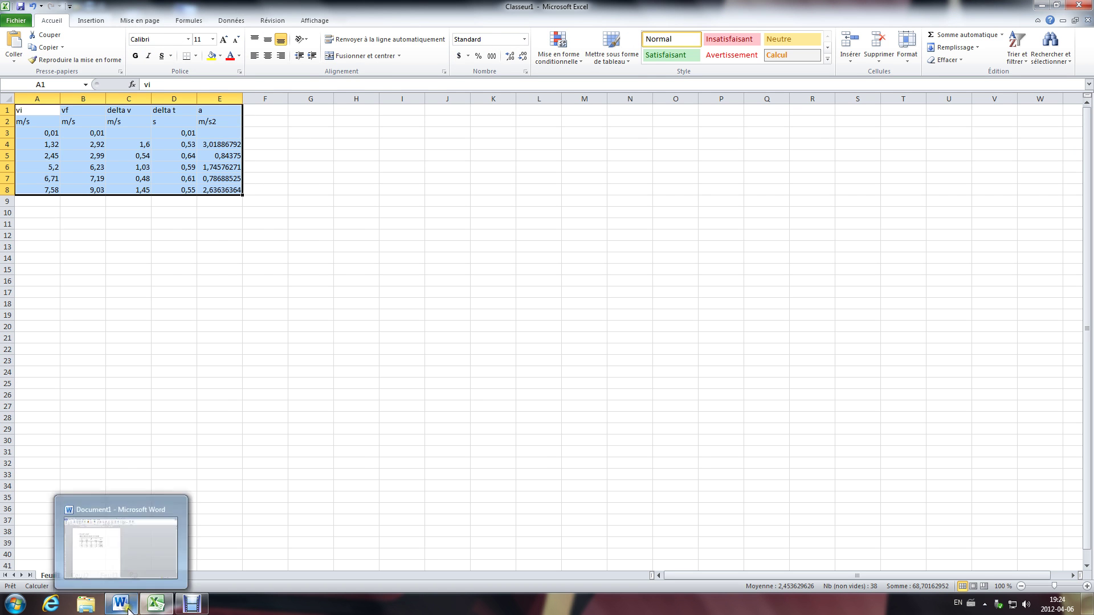
pyautogui.click(128, 609)
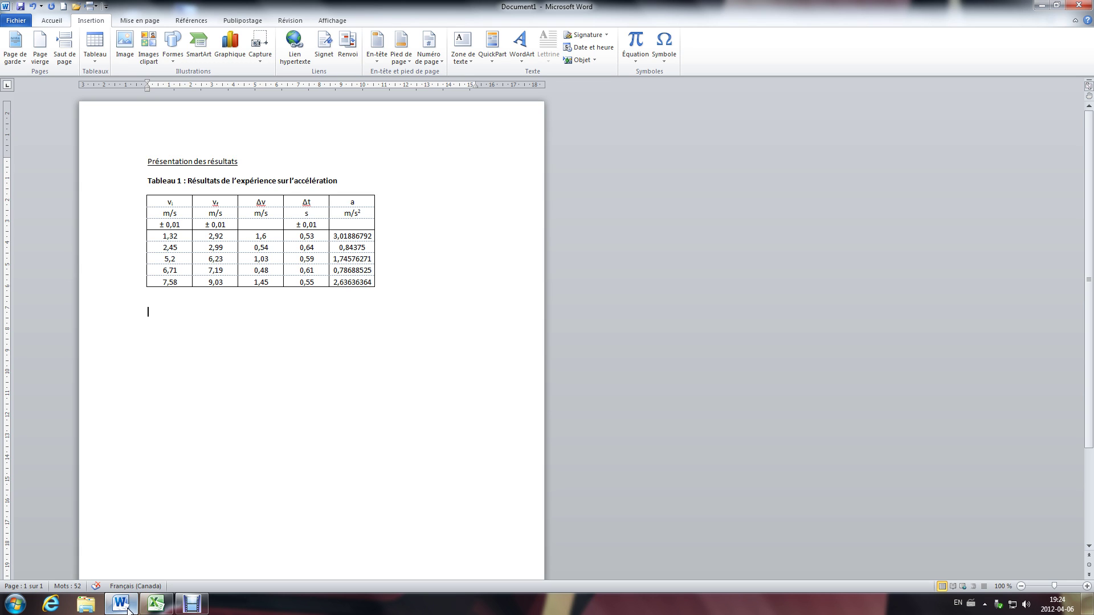
# Add the heading "Exemples de calculs" below the table in bold, followed by a new line.
pyautogui.write('Exemples de calculs')
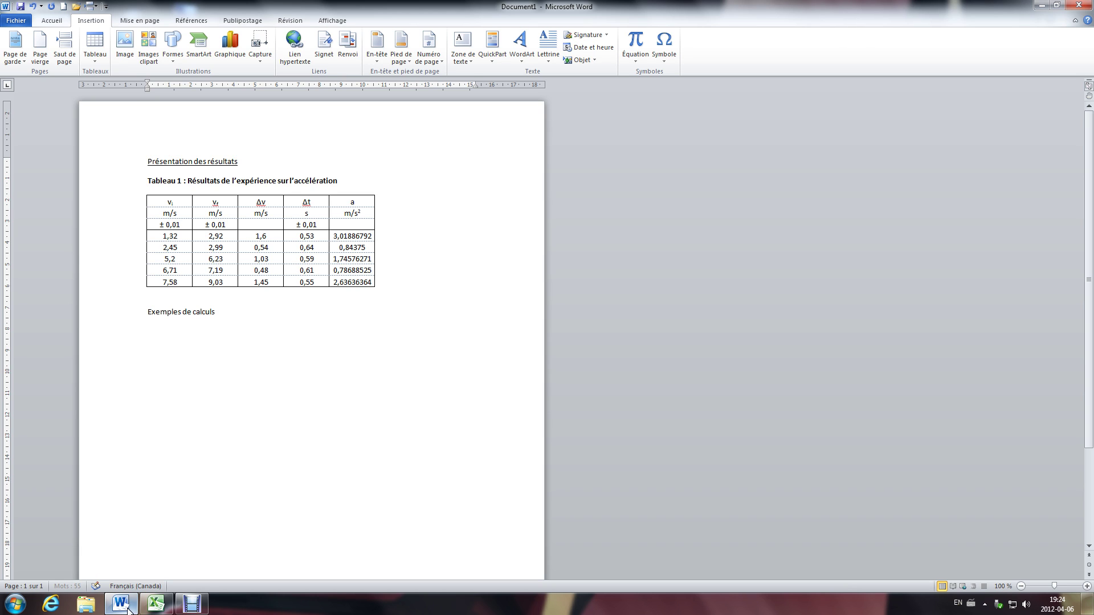
pyautogui.press('Return')
pyautogui.moveTo(220, 312); pyautogui.dragTo(135, 312)
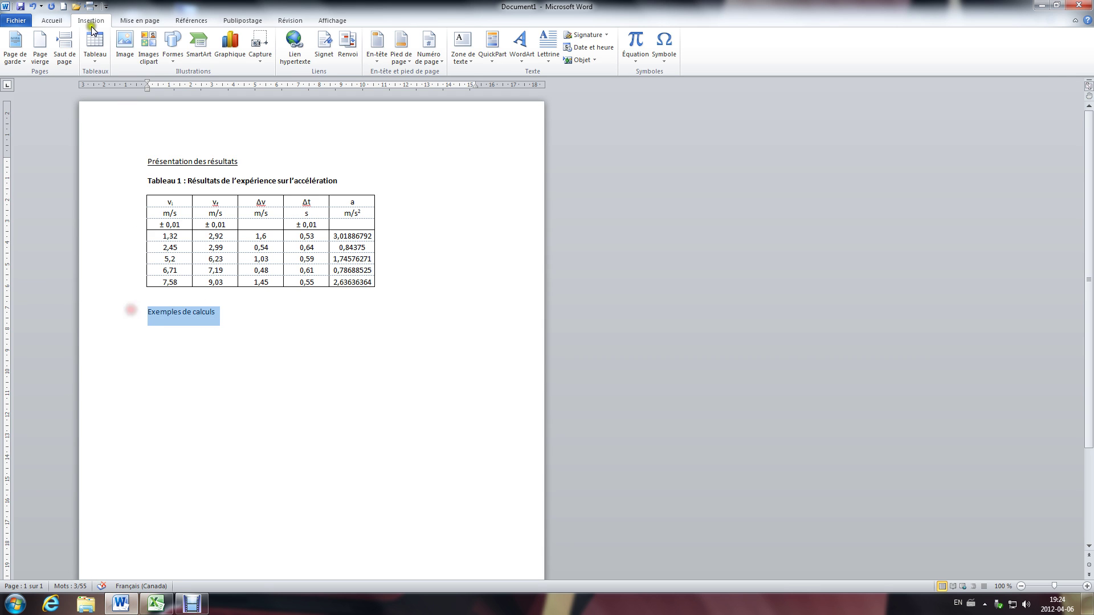
pyautogui.click(51, 20)
pyautogui.click(135, 56)
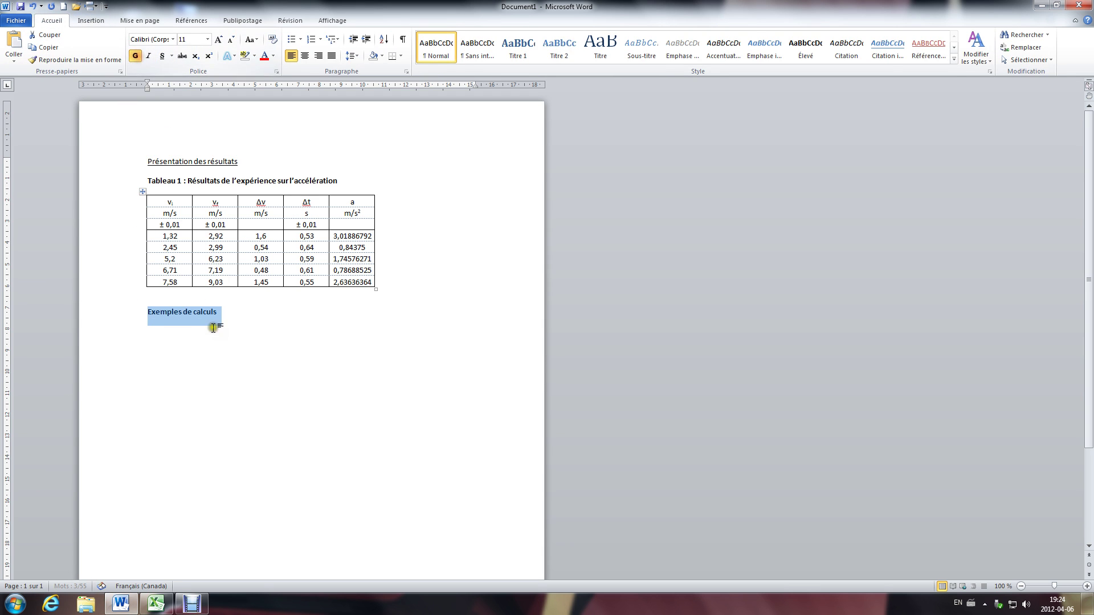
pyautogui.click(213, 328)
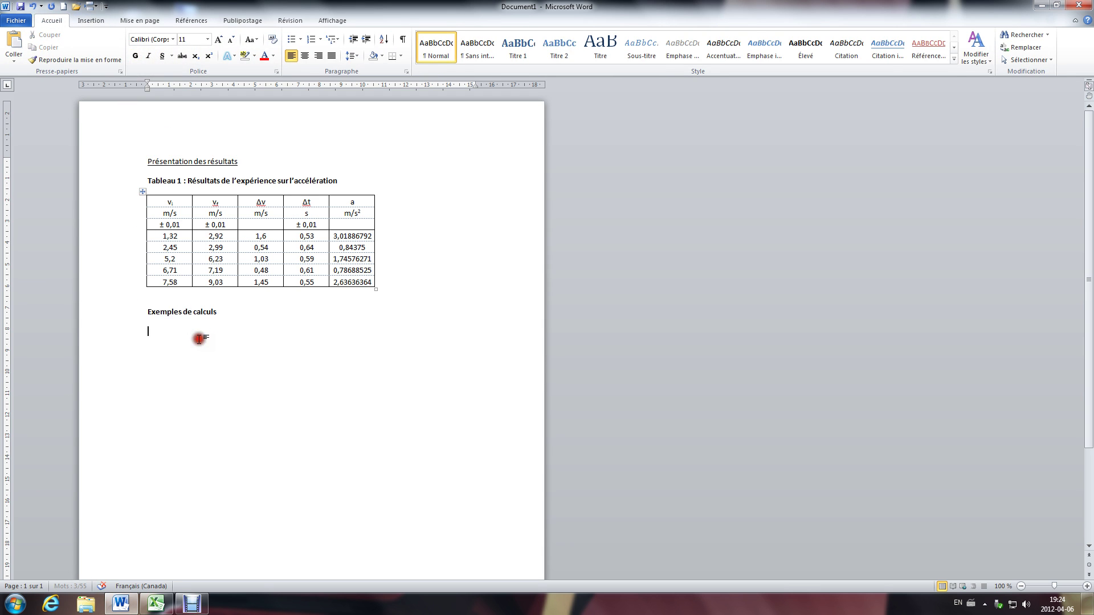
# Start a numbered list under the heading with the item "Calcul de Δv", copying the Δv symbol from the table.
pyautogui.click(312, 39)
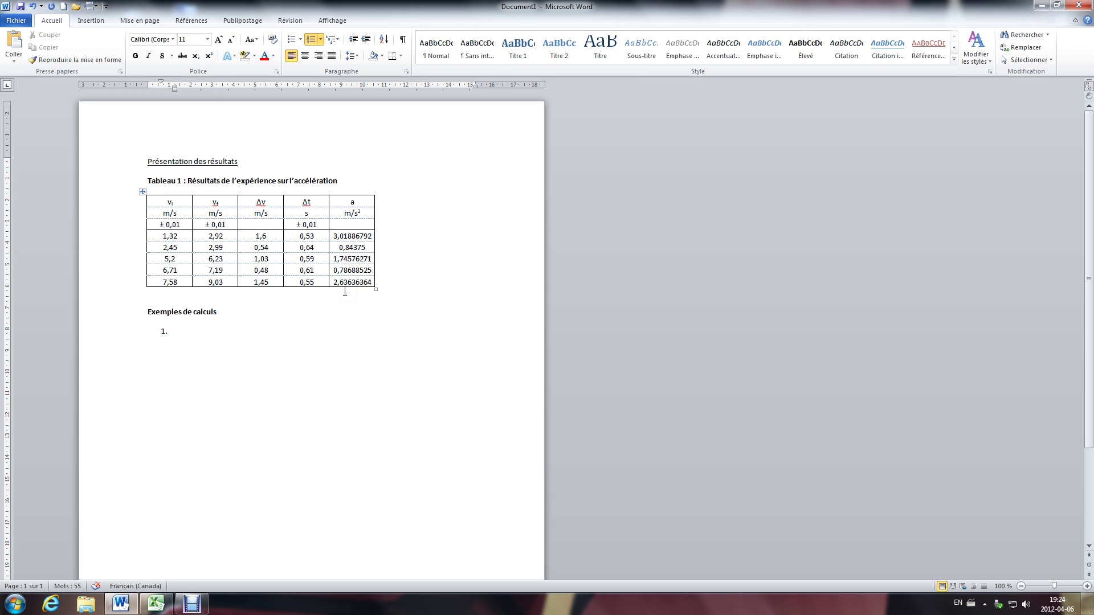
pyautogui.write('Calcul de')
pyautogui.doubleClick(255, 202)
pyautogui.hotkey('ctrl', 'c')
pyautogui.click(255, 329)
pyautogui.hotkey('ctrl', 'v')
# Insert an unnumbered, indented line under item 1, with an empty item 2 below it.
pyautogui.press('Return')
pyautogui.press('Return')
pyautogui.press('Up')
pyautogui.press('BackSpace')
pyautogui.press('Return')
pyautogui.press('BackSpace')
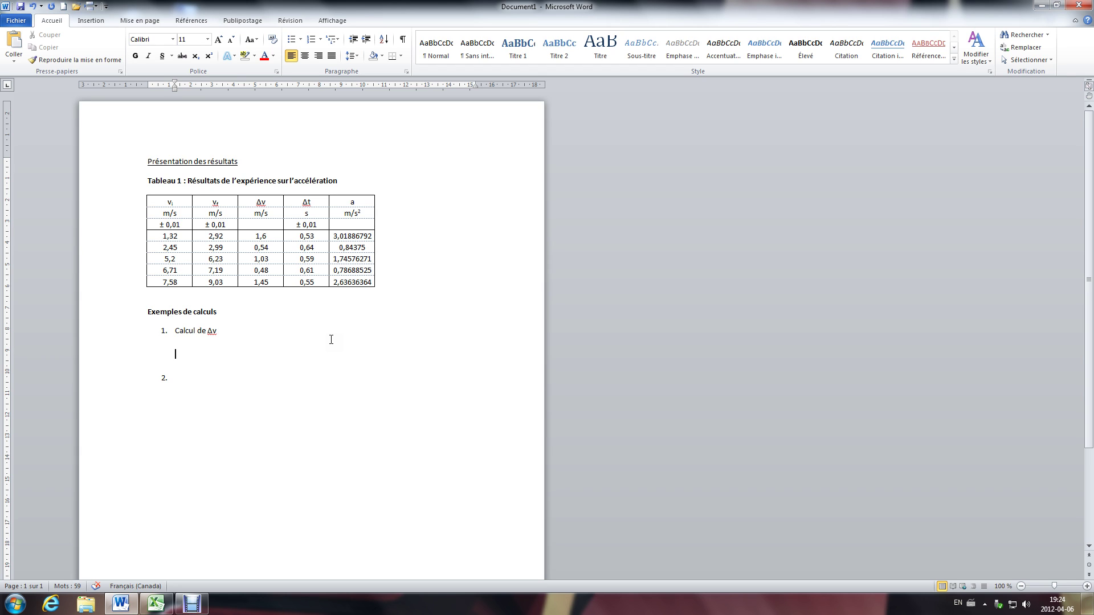
# Begin the equation under item 1 with "Δv = v" subscript f, reusing the symbols from the list item and the table header.
pyautogui.moveTo(225, 336); pyautogui.dragTo(206, 335)
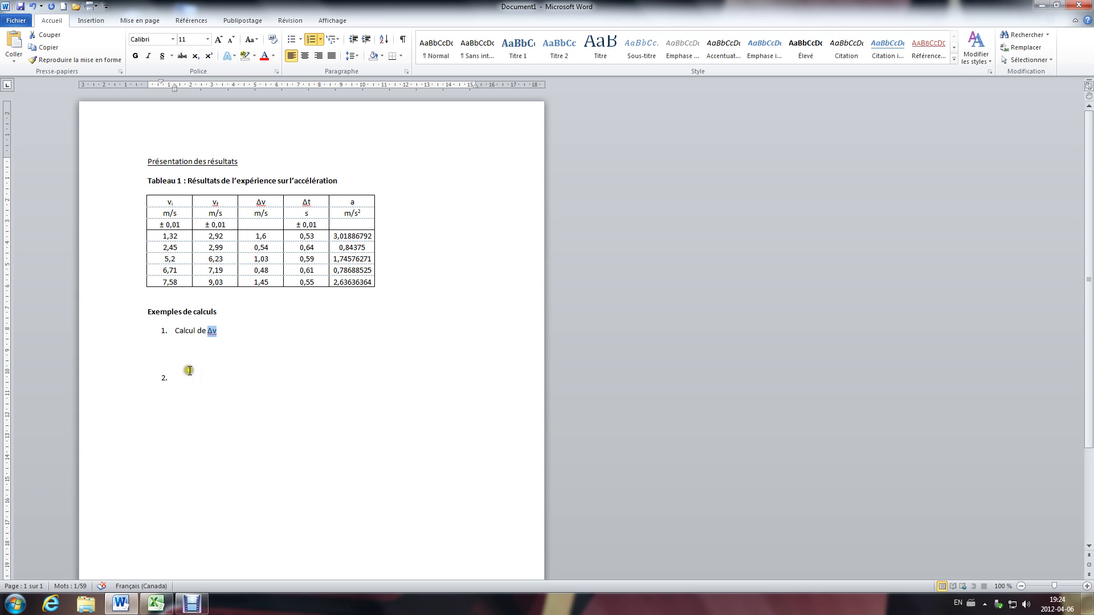
pyautogui.hotkey('ctrl', 'c')
pyautogui.click(190, 355)
pyautogui.hotkey('ctrl', 'v')
pyautogui.write('=')
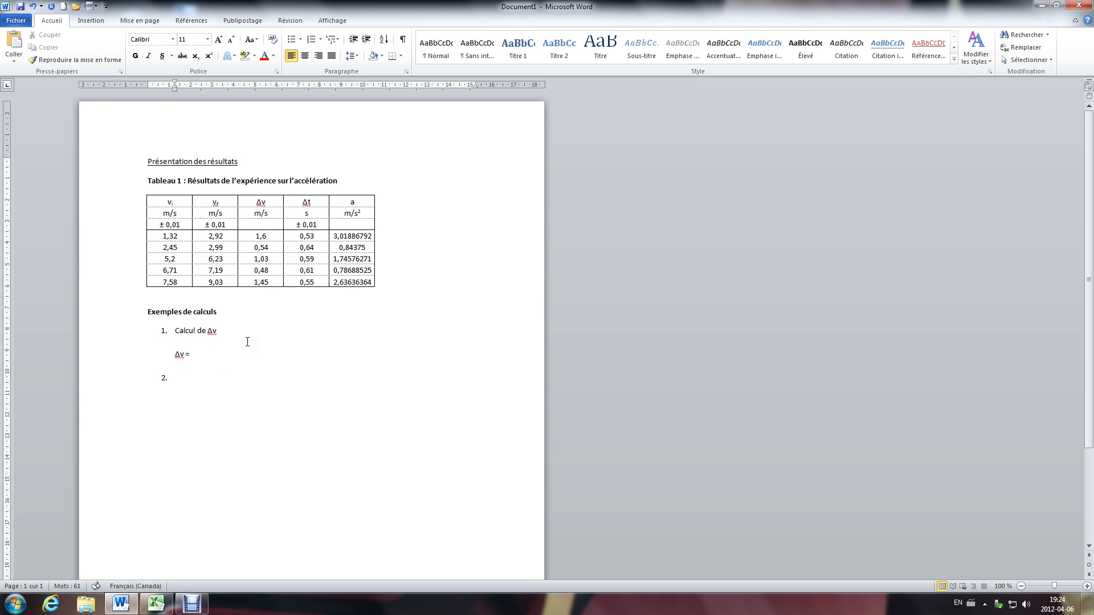
pyautogui.moveTo(220, 201); pyautogui.dragTo(209, 202)
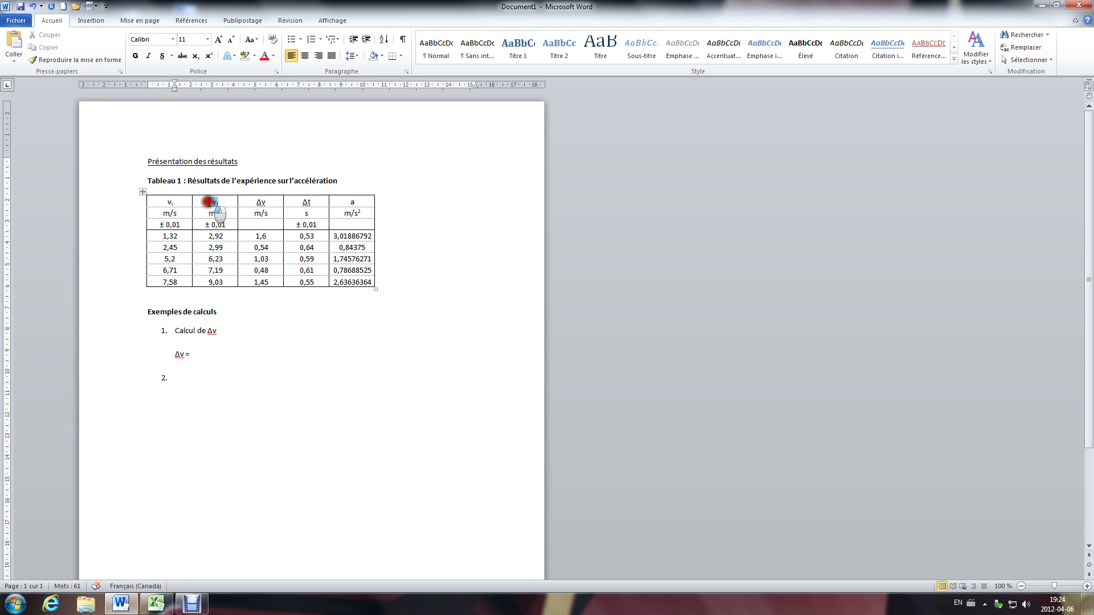
pyautogui.hotkey('ctrl', 'c')
pyautogui.click(210, 354)
pyautogui.hotkey('ctrl', 'v')
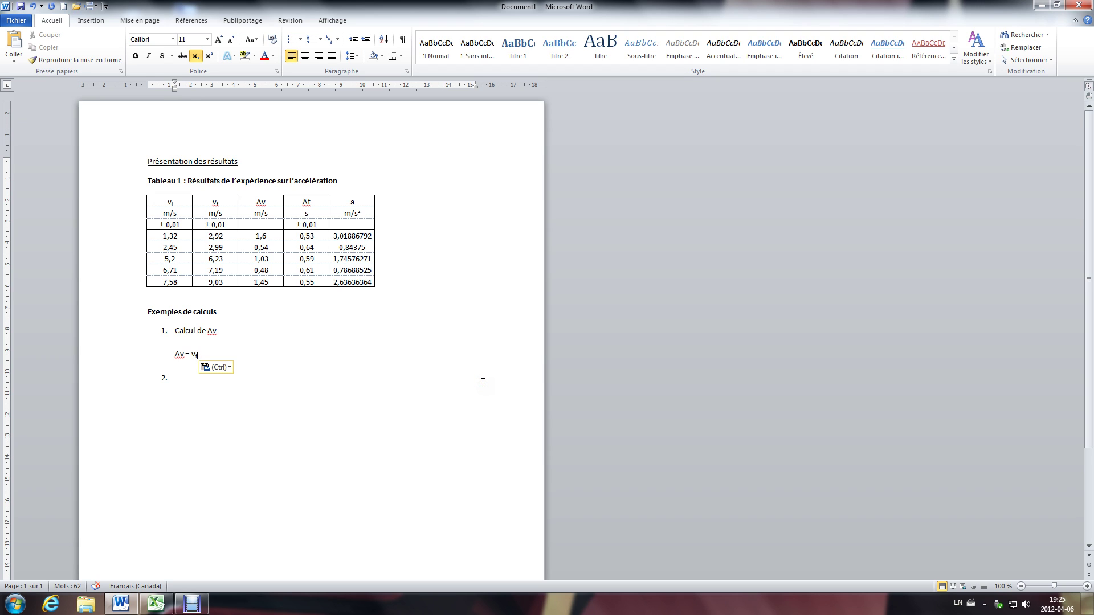
# Continue the Δv equation with a normal-level minus sign and the vᵢ symbol copied from the table header.
pyautogui.click(198, 58)
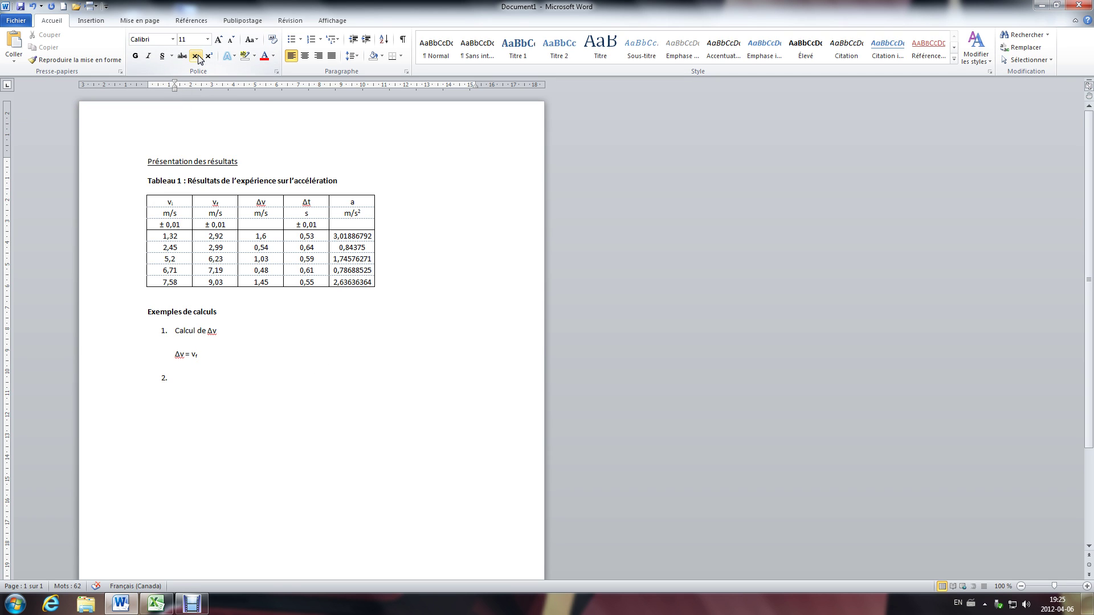
pyautogui.click(198, 58)
pyautogui.write('-')
pyautogui.moveTo(178, 200); pyautogui.dragTo(164, 202)
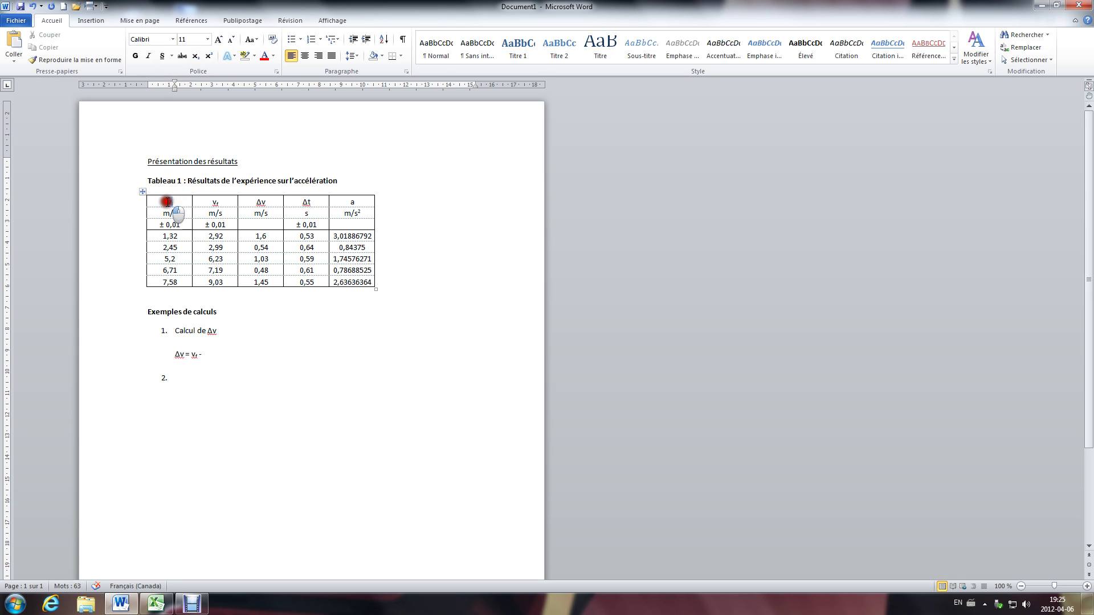
pyautogui.click(214, 357)
pyautogui.hotkey('ctrl', 'v')
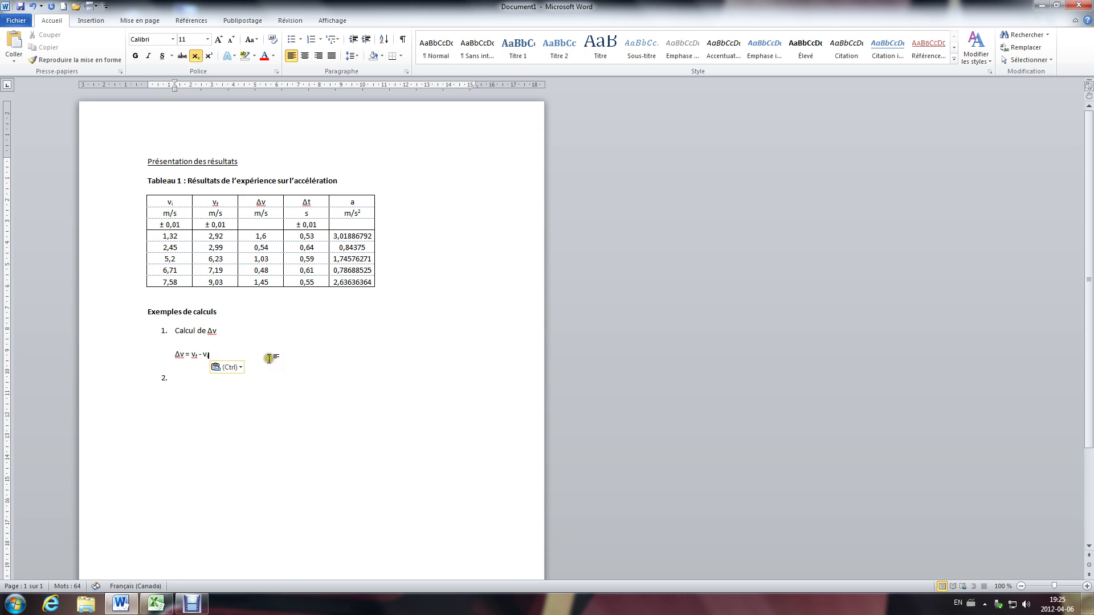
# Extend the Δv equation with "= 2,92 m/s -", copying the first final speed from the table.
pyautogui.write('=')
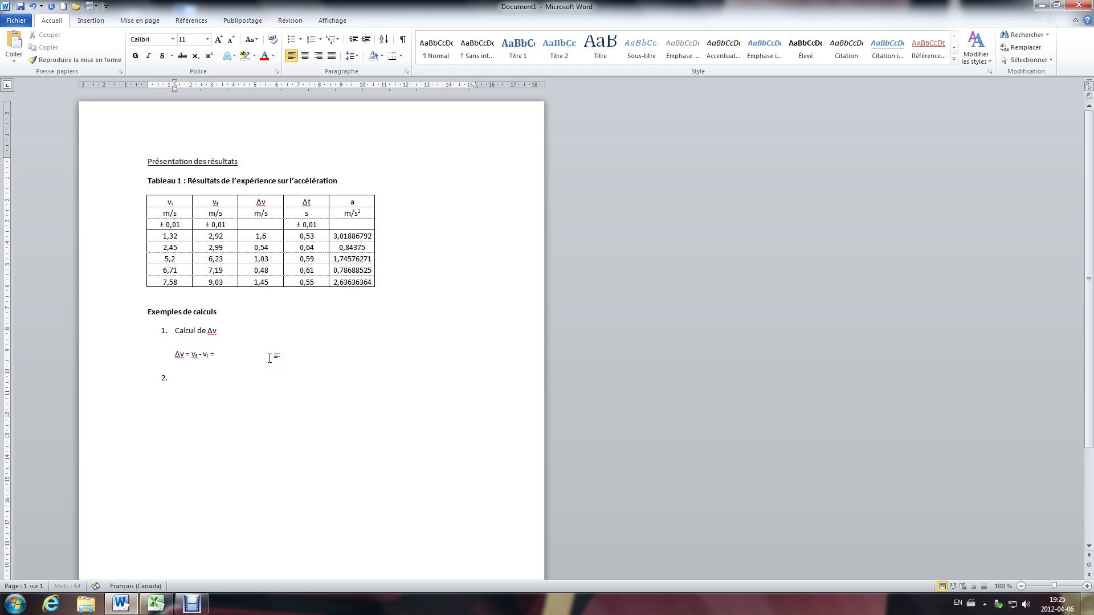
pyautogui.doubleClick(216, 236)
pyautogui.hotkey('ctrl', 'c')
pyautogui.click(238, 353)
pyautogui.hotkey('ctrl', 'v')
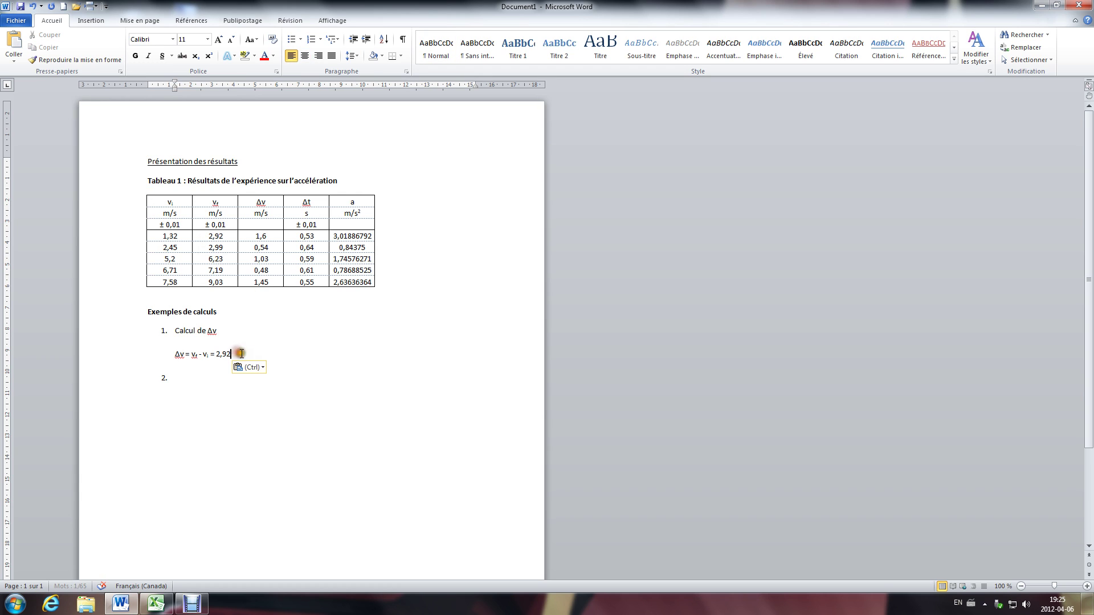
pyautogui.write('m/s -')
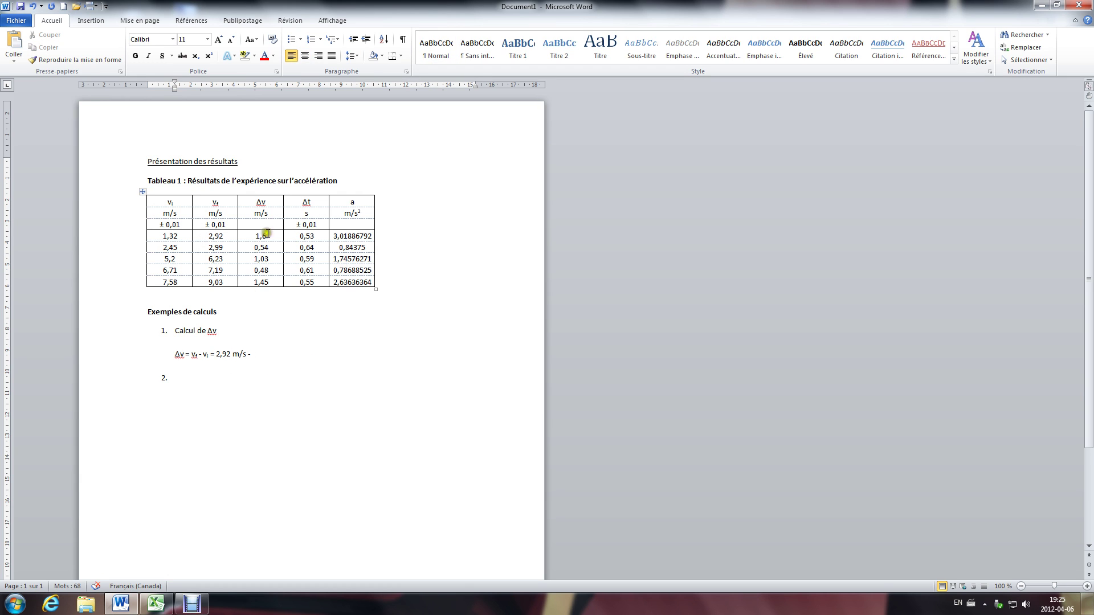
# Complete the Δv calculation with the first initial speed, 1,32 m/s, and the result "= 1,6 m/s".
pyautogui.doubleClick(165, 237)
pyautogui.hotkey('ctrl', 'c')
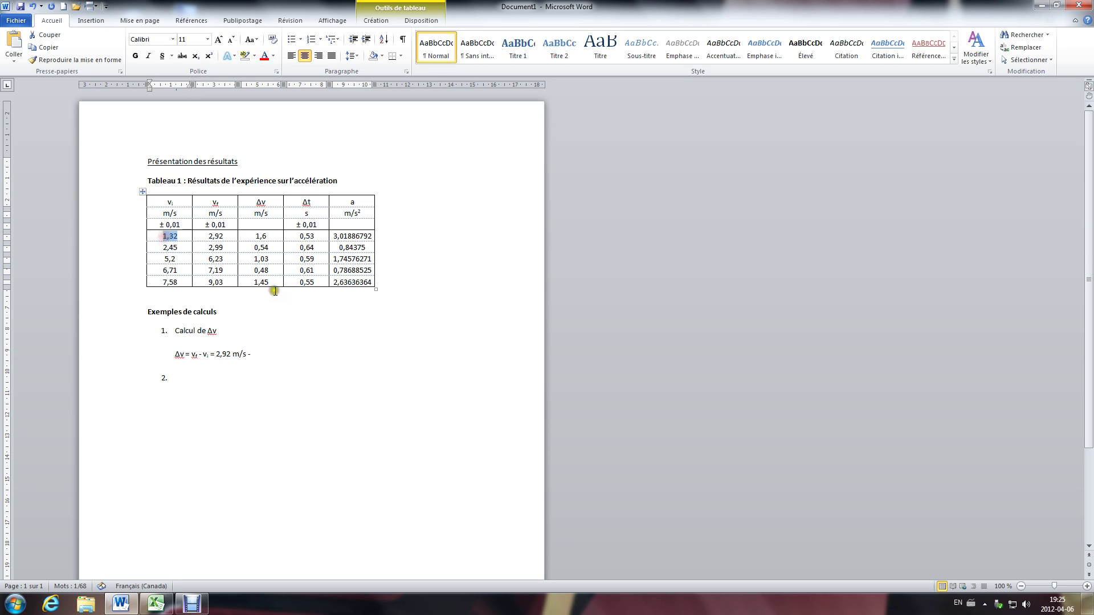
pyautogui.click(271, 355)
pyautogui.hotkey('ctrl', 'v')
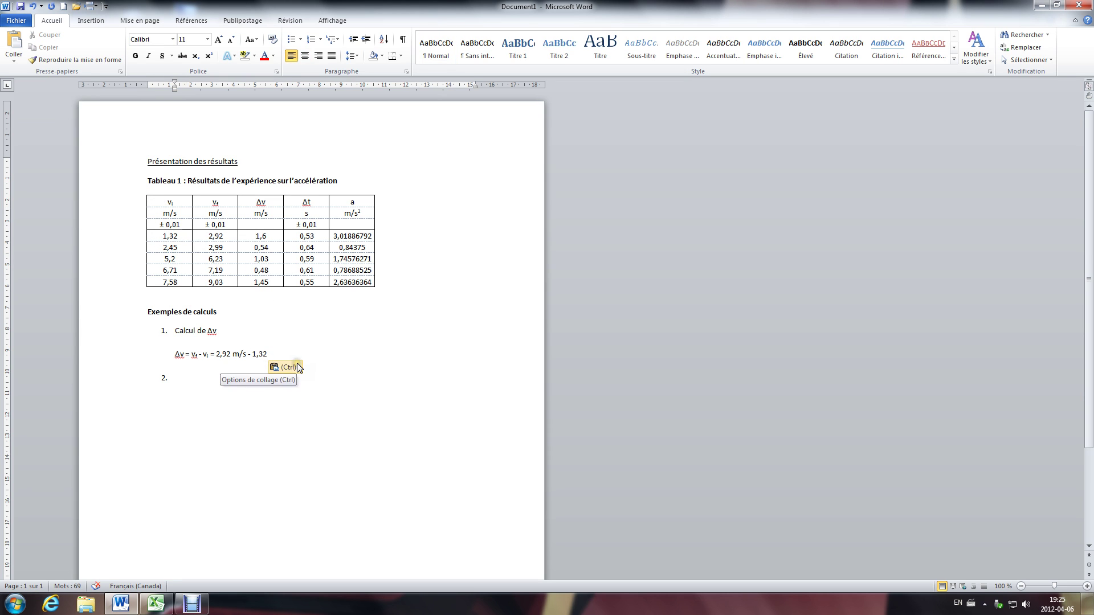
pyautogui.write('m/s')
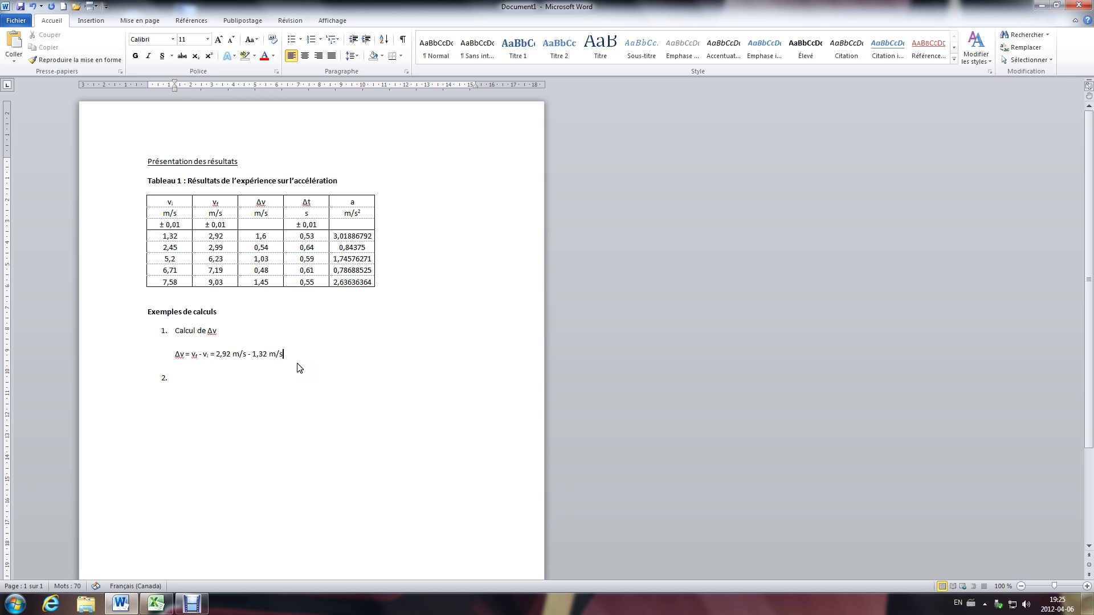
pyautogui.write(' = 1,6 m/s')
# Fill in item 2 of the list as "Incertitude sur Δv", reusing the symbol from item 1.
pyautogui.click(196, 376)
pyautogui.write('Incertitude sur')
pyautogui.click(233, 323)
pyautogui.doubleClick(212, 331)
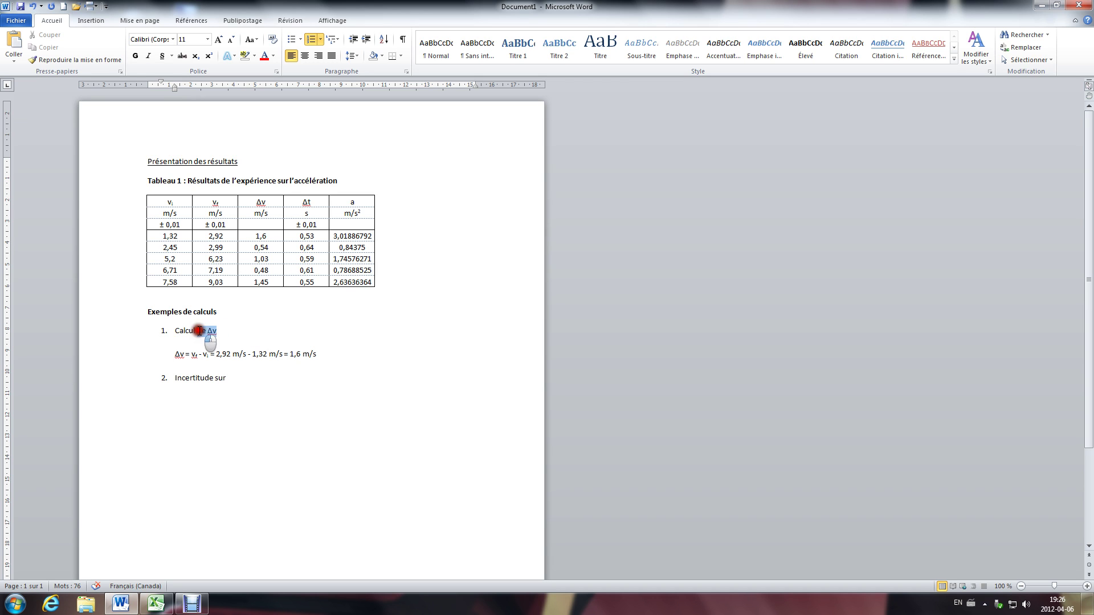
pyautogui.click(251, 379)
pyautogui.hotkey('ctrl', 'v')
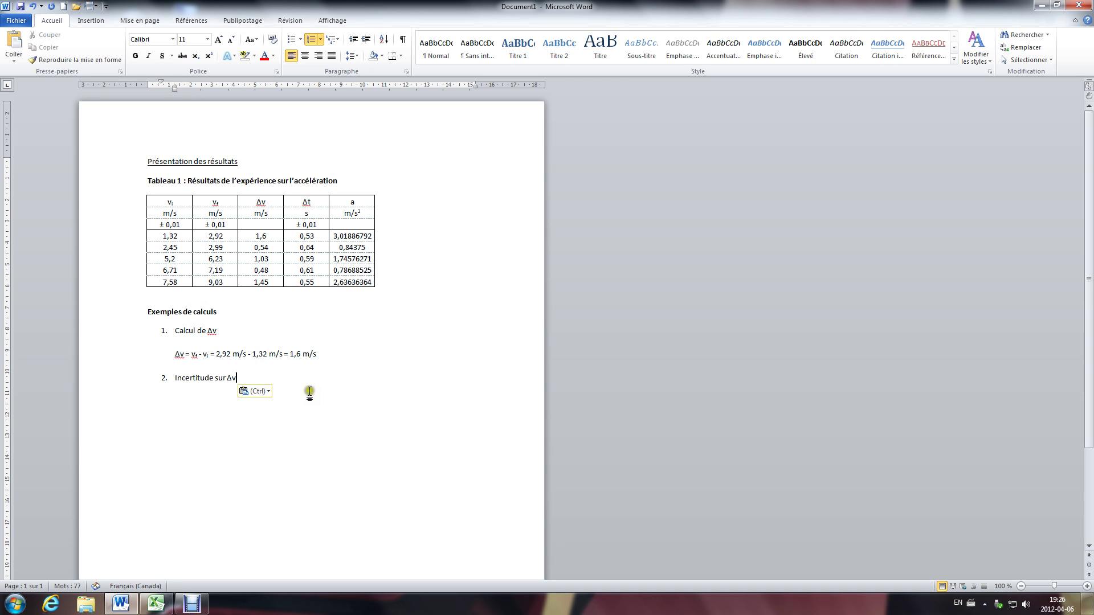
# Insert an unnumbered, indented line under item 2, with an empty item 3 below it.
pyautogui.press('Return')
pyautogui.press('BackSpace')
pyautogui.hotkey('ctrl', 'z')
pyautogui.press('Return')
pyautogui.press('Return')
pyautogui.press('Return')
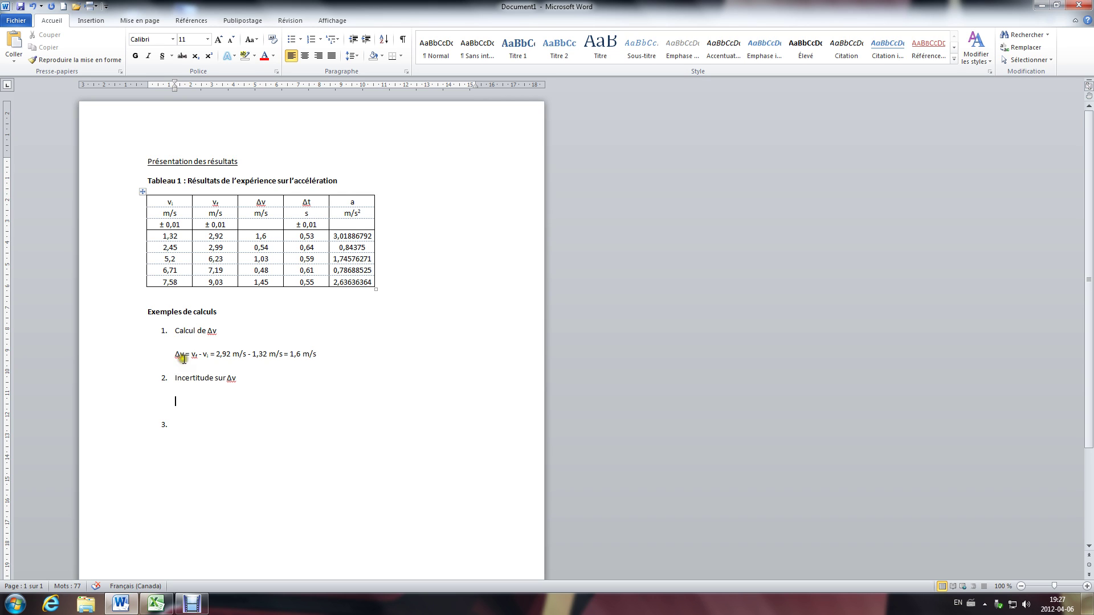
# Begin the uncertainty equation under item 2 with "Δ(Δv) =", reusing the Δv symbol from the first calculation.
pyautogui.moveTo(173, 354); pyautogui.dragTo(177, 353)
pyautogui.hotkey('ctrl', 'c')
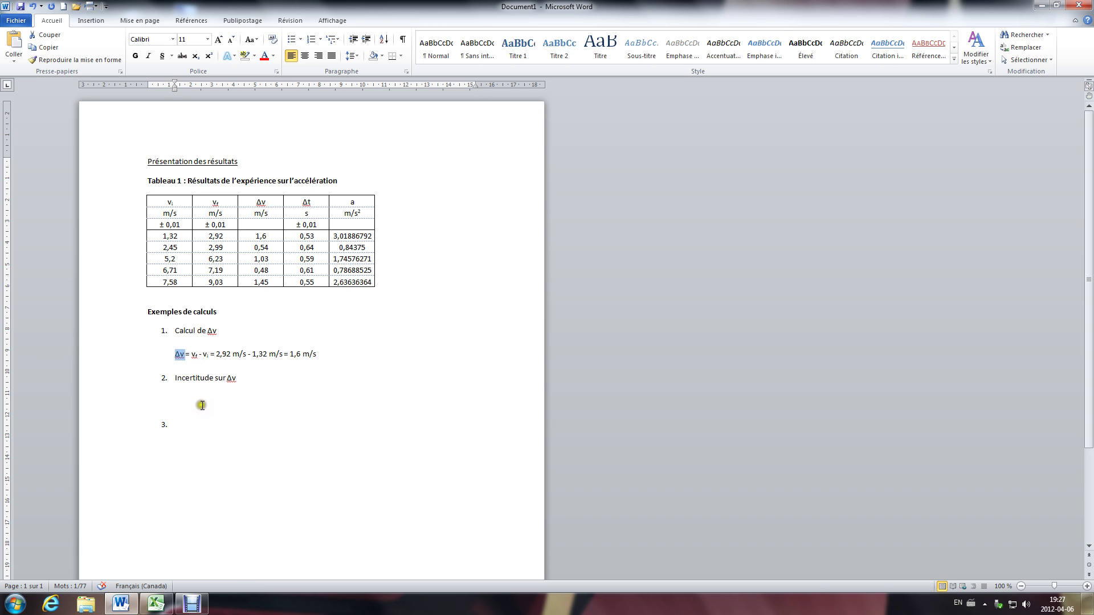
pyautogui.click(202, 402)
pyautogui.hotkey('ctrl', 'v')
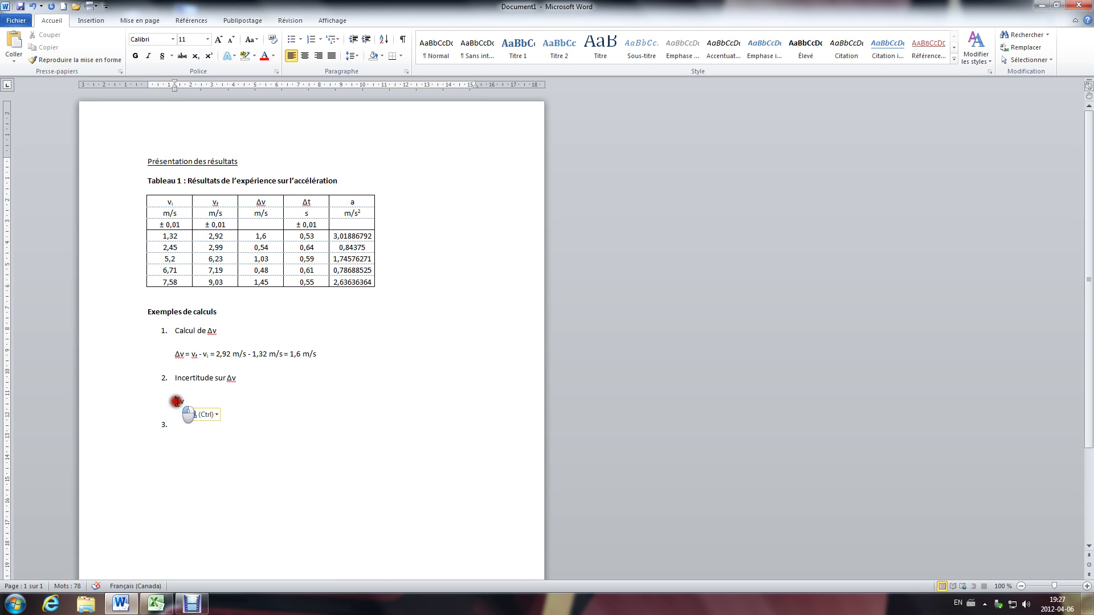
pyautogui.click(178, 403)
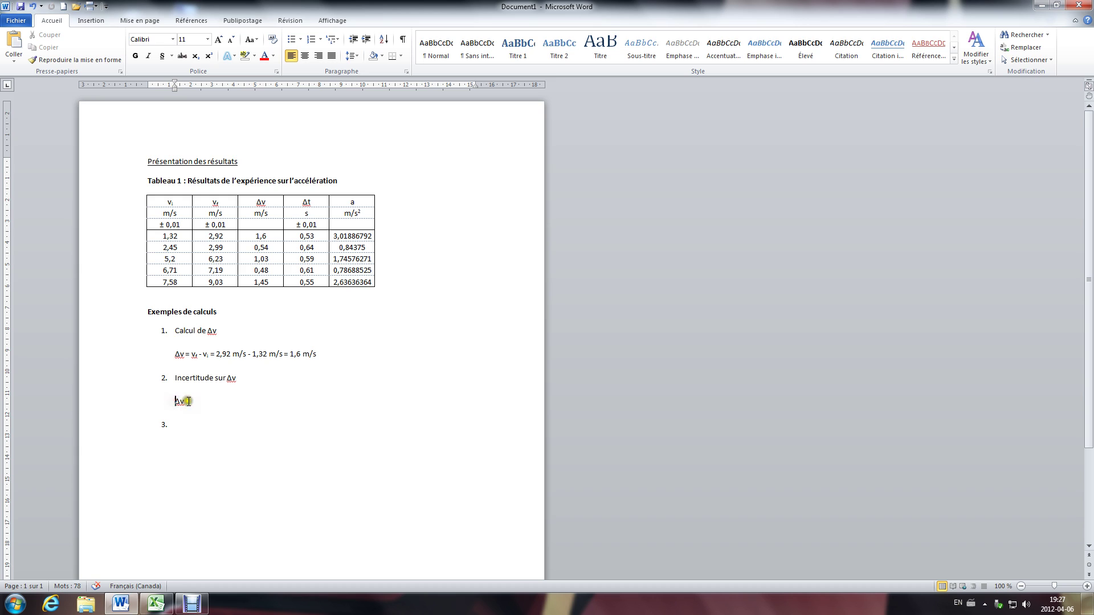
pyautogui.hotkey('ctrl', 'v')
pyautogui.write('(')
pyautogui.press('End')
pyautogui.write(') =')
# Copy the speed difference from the first equation after "Δ(Δv) =" and put a Δ before its final-speed symbol.
pyautogui.moveTo(209, 355); pyautogui.dragTo(192, 356)
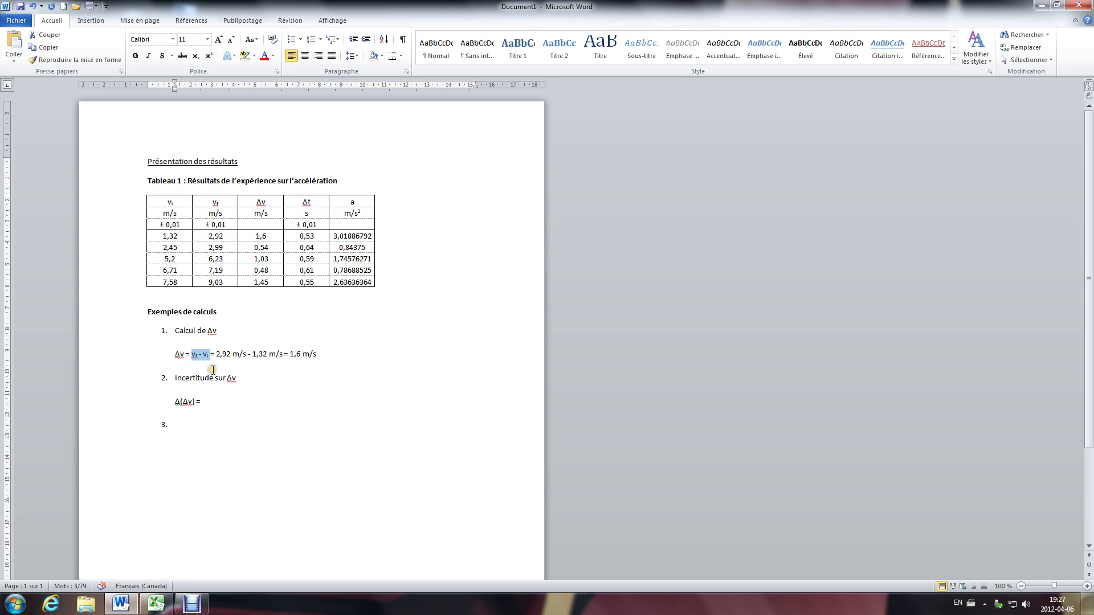
pyautogui.click(225, 402)
pyautogui.hotkey('ctrl', 'v')
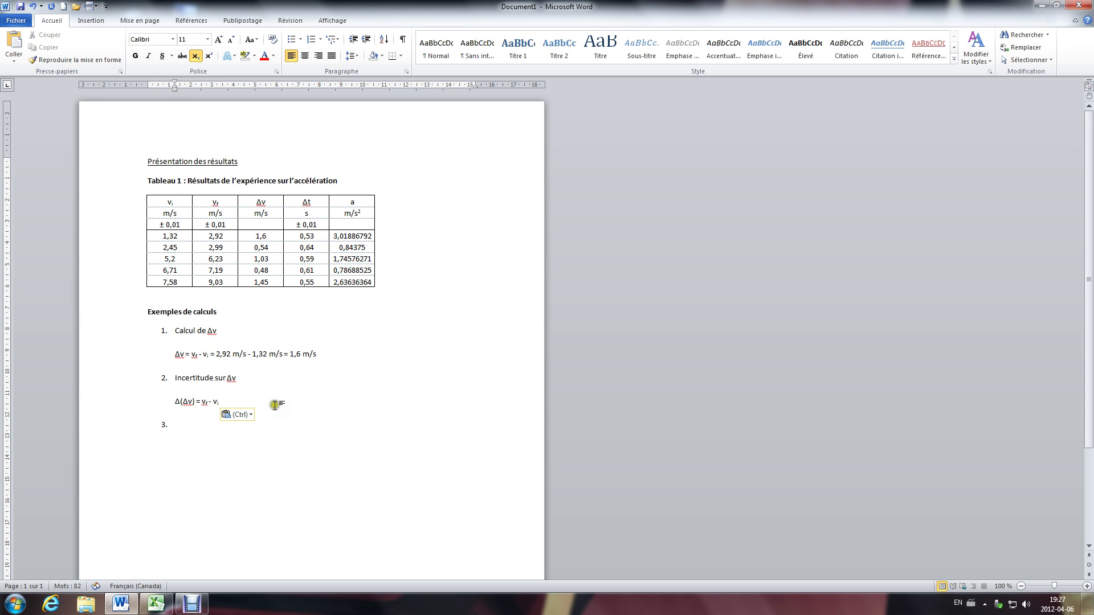
pyautogui.click(175, 402)
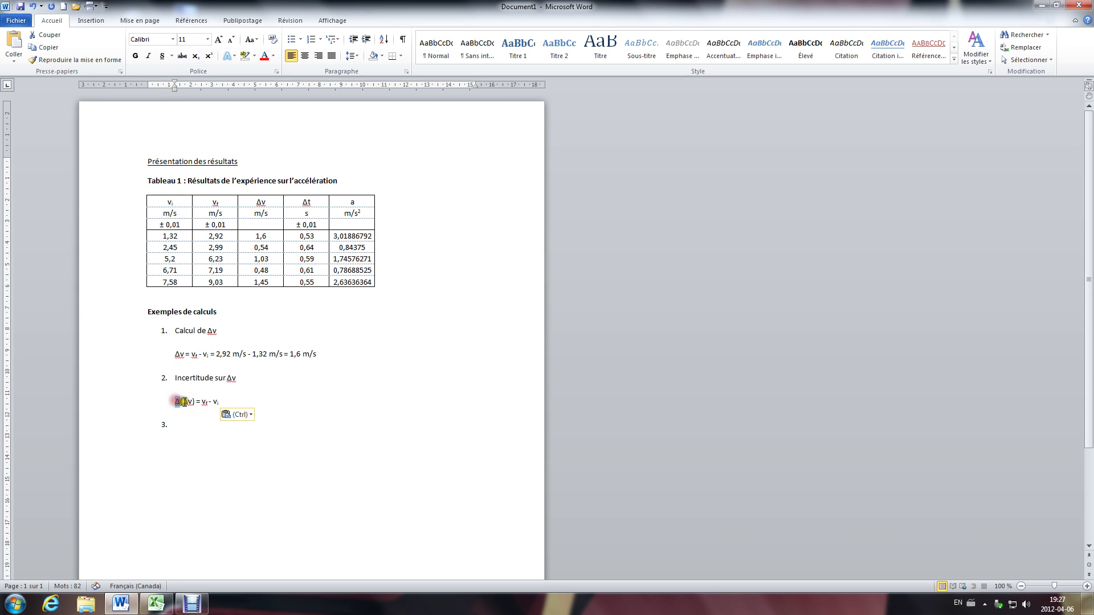
pyautogui.click(201, 402)
pyautogui.hotkey('ctrl', 'v')
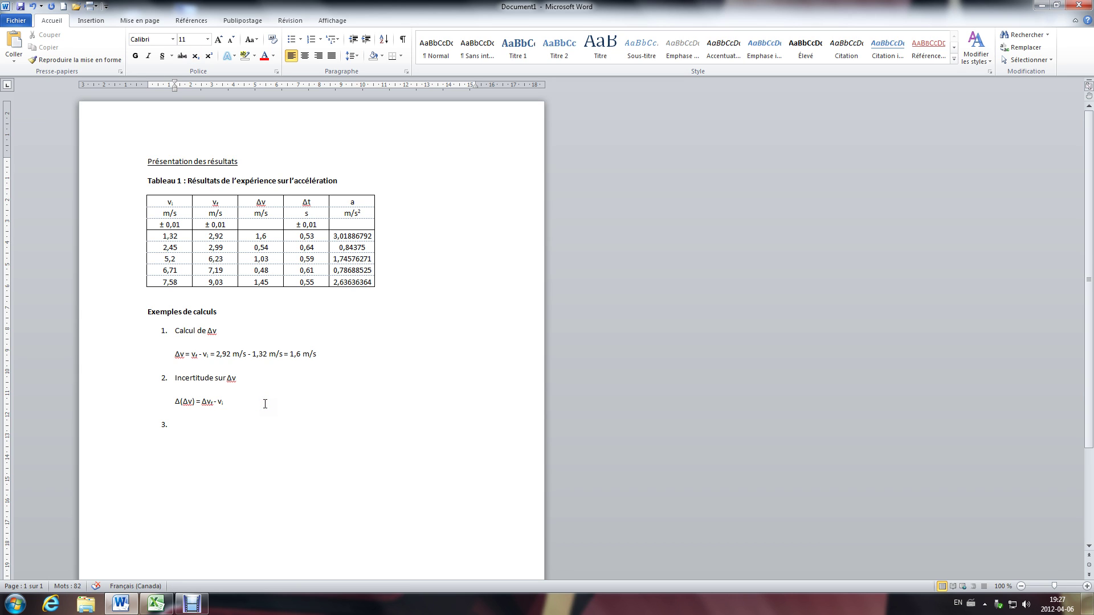
# Replace the minus sign with "+ Δ" so the sum reads Δv subscript f + Δv subscript i, and add a normal-level equals sign.
pyautogui.press('Right')
pyautogui.press('BackSpace')
pyautogui.write('+')
pyautogui.hotkey('ctrl', 'v')
pyautogui.click(267, 403)
pyautogui.hotkey('ctrl', '=')
pyautogui.hotkey('ctrl', '=')
pyautogui.write('i')
pyautogui.hotkey('ctrl', '=')
pyautogui.write('=')
# Substitute the speed uncertainties from the table into the equation as "0,01 m/s + 0,01 m/s".
pyautogui.moveTo(225, 225); pyautogui.dragTo(171, 229)
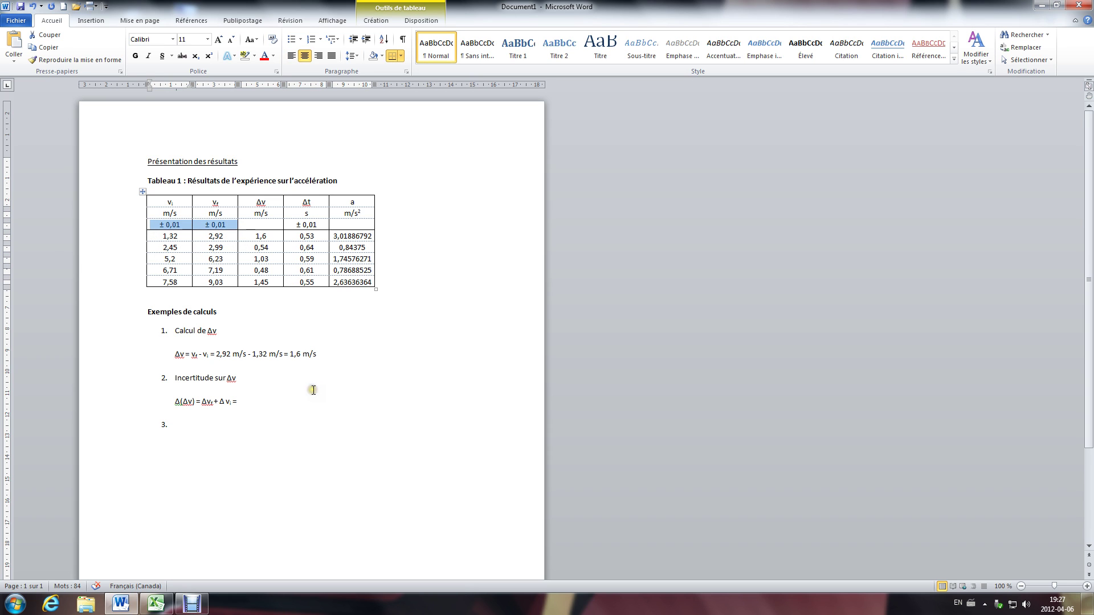
pyautogui.click(268, 401)
pyautogui.write('0,')
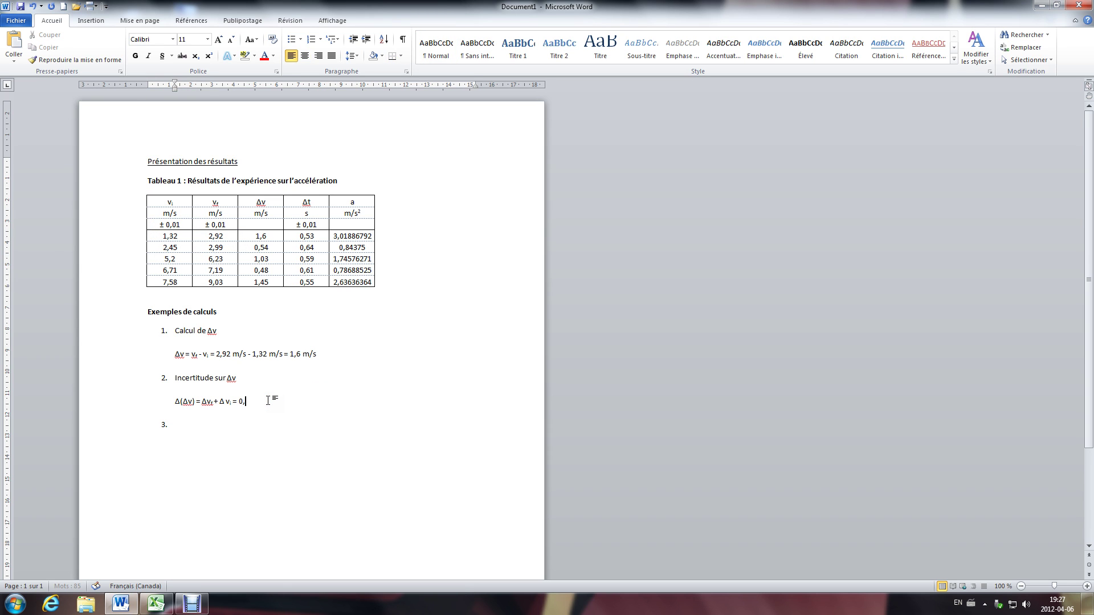
pyautogui.write('01 m/s +')
pyautogui.moveTo(272, 402); pyautogui.dragTo(234, 401)
pyautogui.hotkey('ctrl', 'c')
pyautogui.click(282, 402)
pyautogui.hotkey('ctrl', 'v')
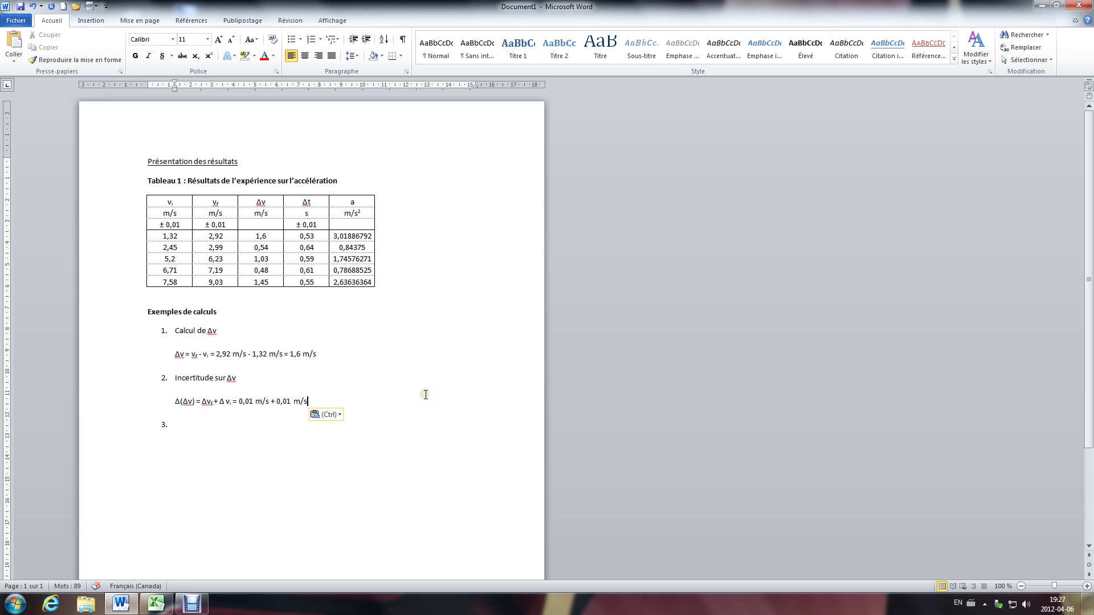
# Complete the uncertainty equation under item 2 with the result "= 0,02 m/s".
pyautogui.write('=')
pyautogui.hotkey('ctrl', 'v')
pyautogui.press('Left')
pyautogui.press('Left')
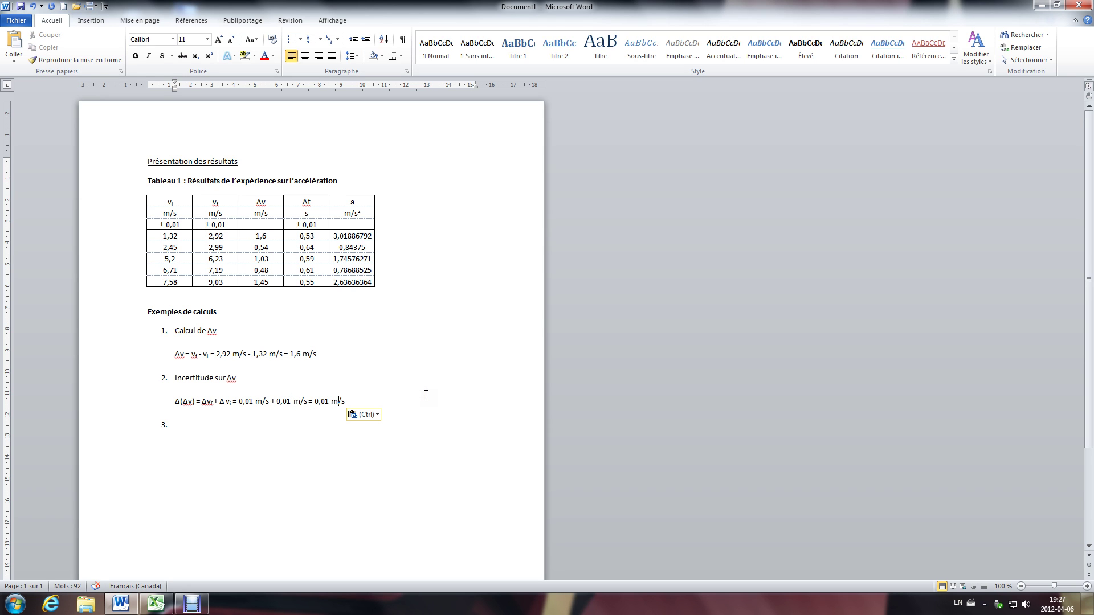
pyautogui.press('BackSpace')
pyautogui.write('2')
pyautogui.press('End')
# Fill the empty uncertainty cell of the table's Δv column with "± 0,02", based on the entry in the final-speed column.
pyautogui.moveTo(227, 224); pyautogui.dragTo(204, 225)
pyautogui.hotkey('ctrl', 'c')
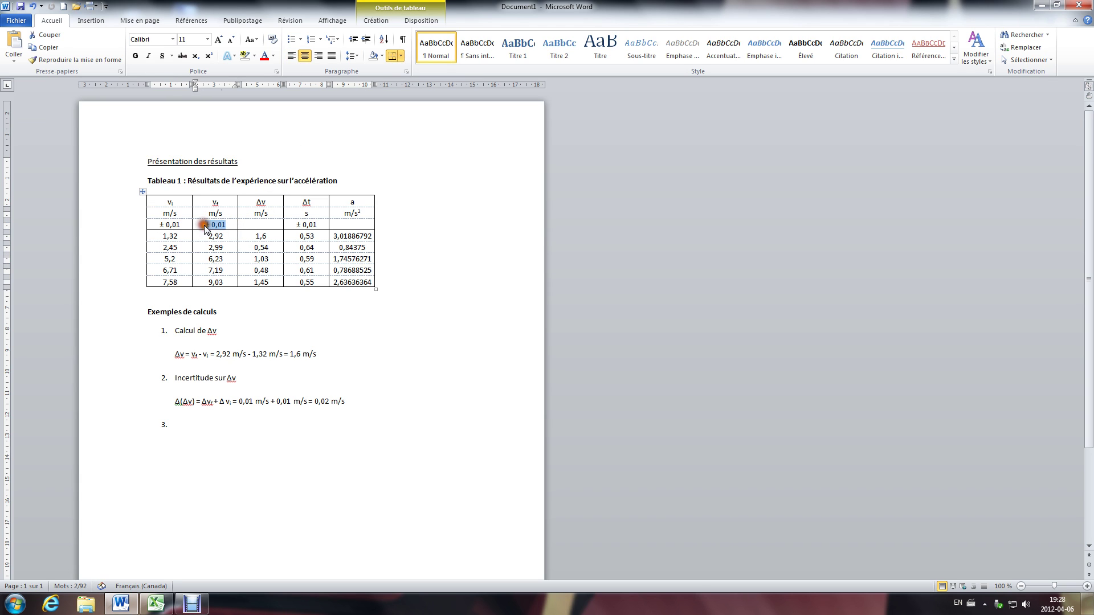
pyautogui.click(262, 224)
pyautogui.hotkey('ctrl', 'v')
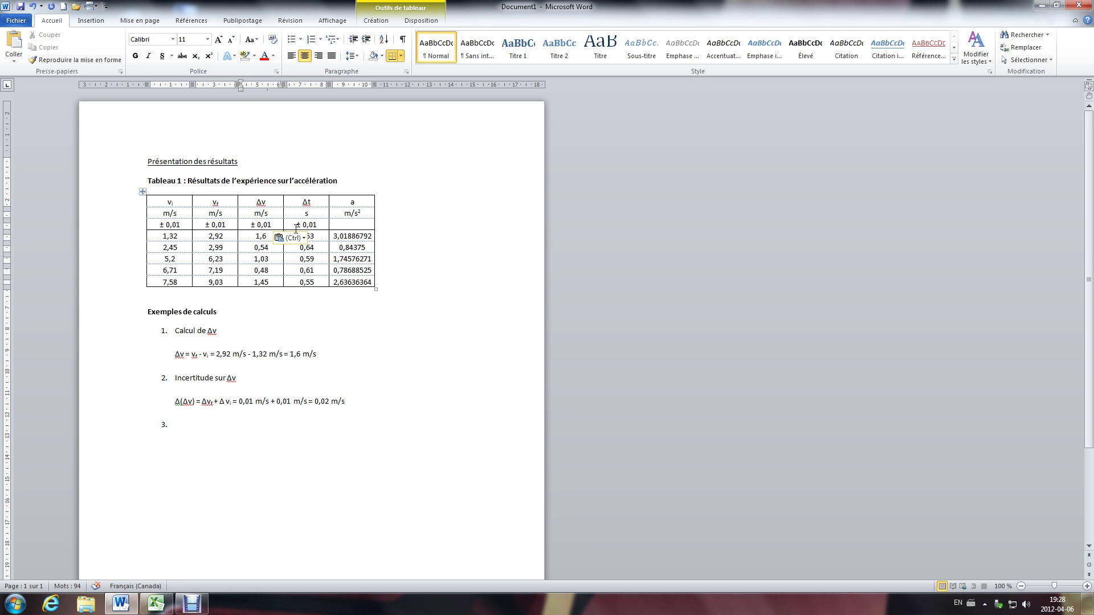
pyautogui.press('BackSpace')
pyautogui.write('2')
# Title item 3 "Calcul de l'accélération" and make room for an unnumbered equation line between it and an empty item 4.
pyautogui.click(207, 426)
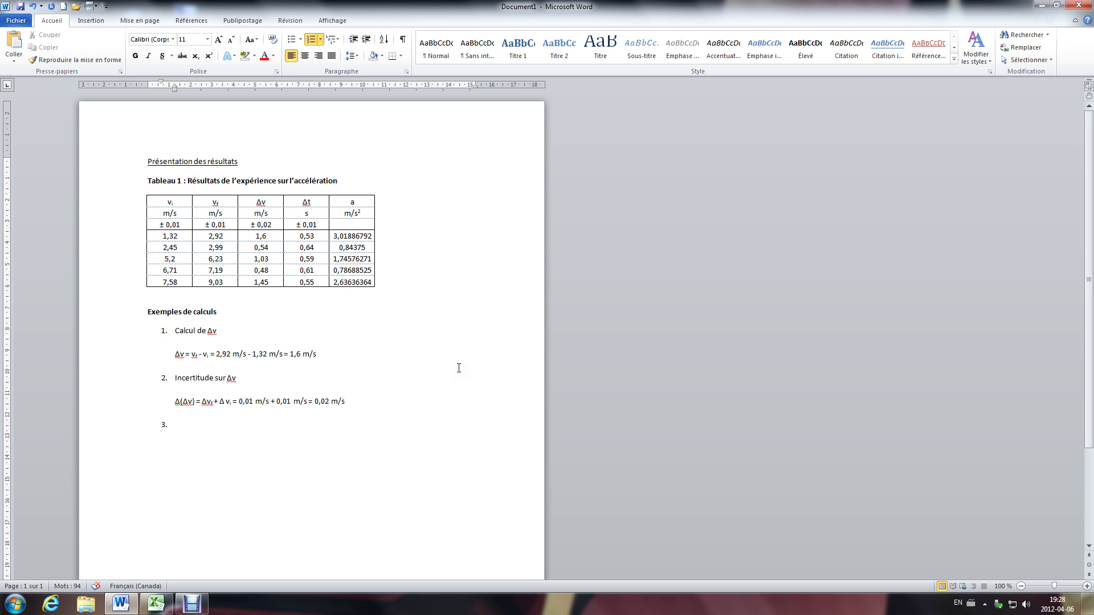
pyautogui.write('Calcul')
pyautogui.write(' de ')
pyautogui.write("l'ac")
pyautogui.write('célération')
pyautogui.press('Return')
pyautogui.press('Up')
pyautogui.press('End')
pyautogui.press('Return')
pyautogui.press('BackSpace')
pyautogui.press('Return')
pyautogui.press('Return')
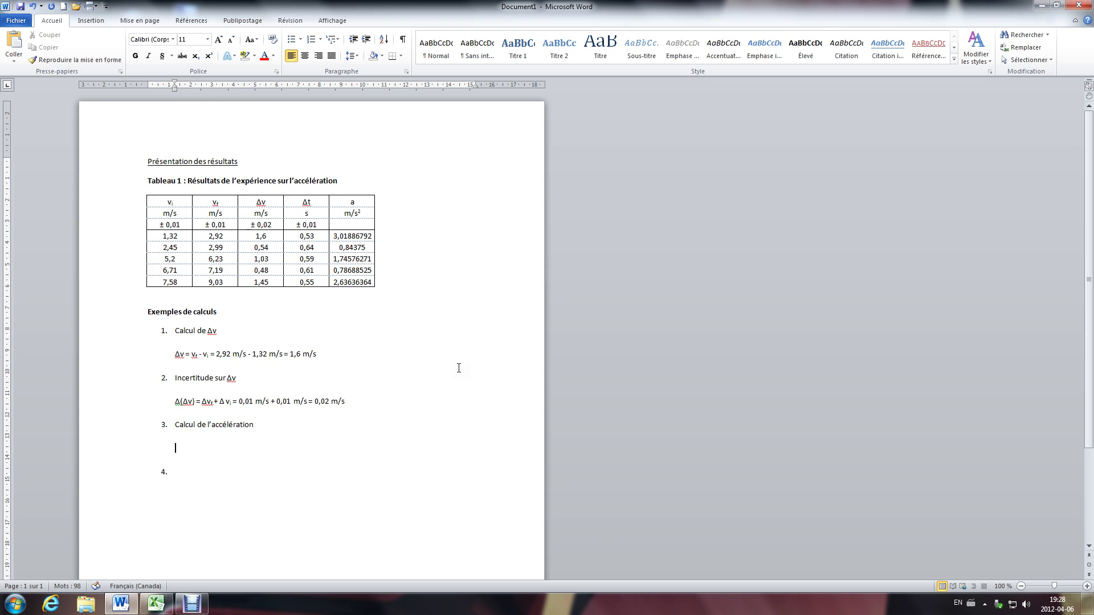
# Begin the acceleration equation under item 3 as "a = Δv/Δt =", reusing the Δv symbol from the first calculation.
pyautogui.write('a =')
pyautogui.hotkey('ctrl', 'z')
pyautogui.doubleClick(173, 354)
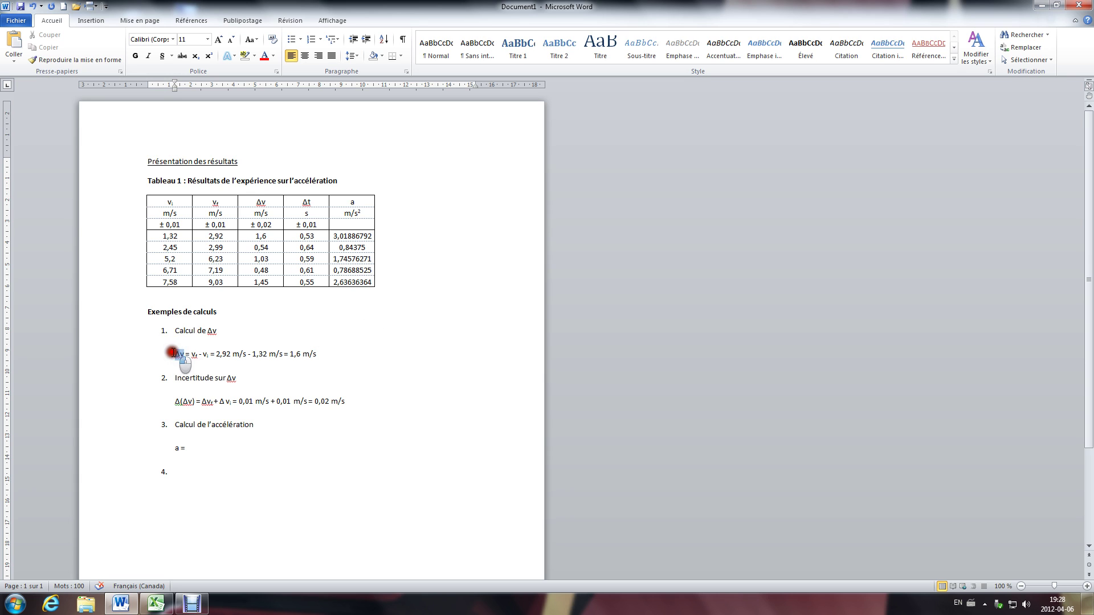
pyautogui.hotkey('ctrl', 'c')
pyautogui.click(212, 448)
pyautogui.hotkey('ctrl', 'v')
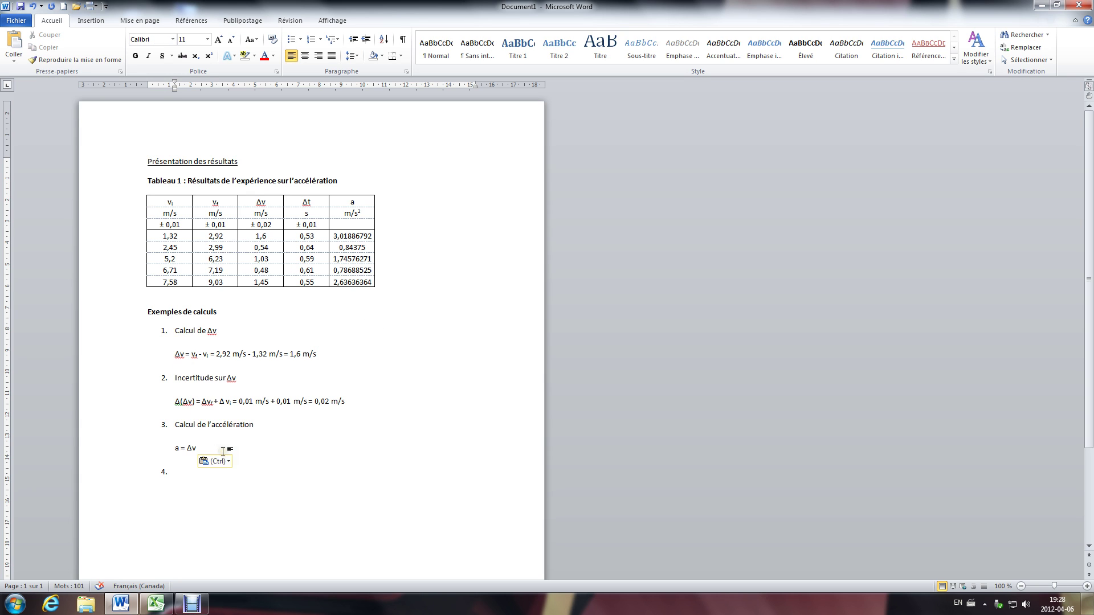
pyautogui.write('/')
pyautogui.hotkey('ctrl', 'v')
pyautogui.press('BackSpace')
pyautogui.write('t =')
# Substitute the first data row's values into the acceleration equation as "1,6 m/s / 0,53 s =".
pyautogui.click(195, 445)
pyautogui.click(245, 442)
pyautogui.write('1,6')
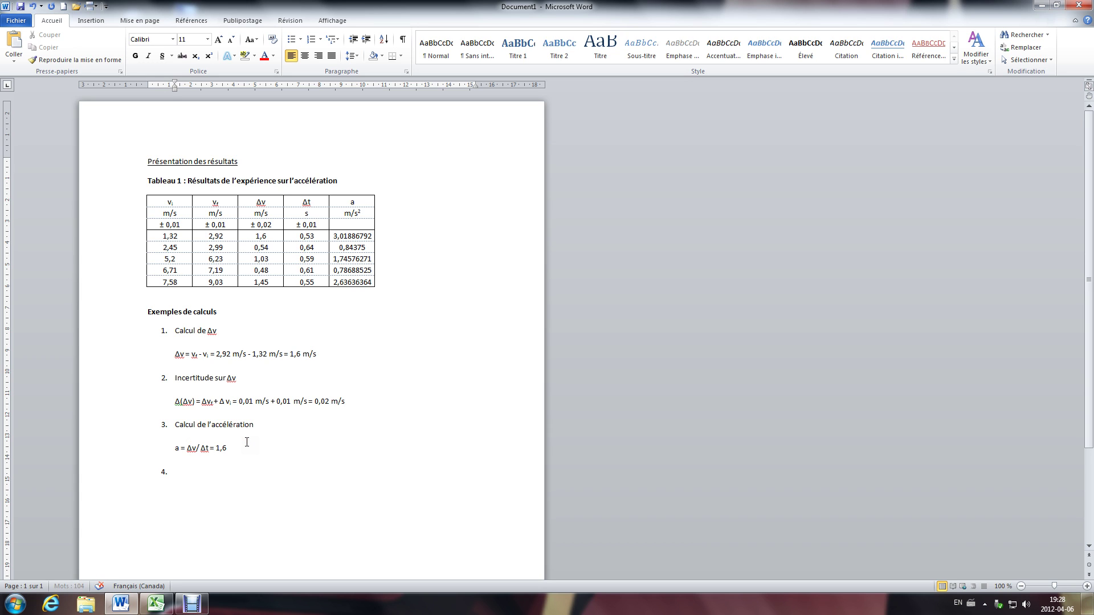
pyautogui.write(' m/s / 0,53 s =')
# Copy the first acceleration result, 3,01886792, and its unit m/s² from the table to the end of the acceleration equation.
pyautogui.moveTo(372, 236); pyautogui.dragTo(334, 236)
pyautogui.hotkey('ctrl', 'c')
pyautogui.click(302, 448)
pyautogui.hotkey('ctrl', 'v')
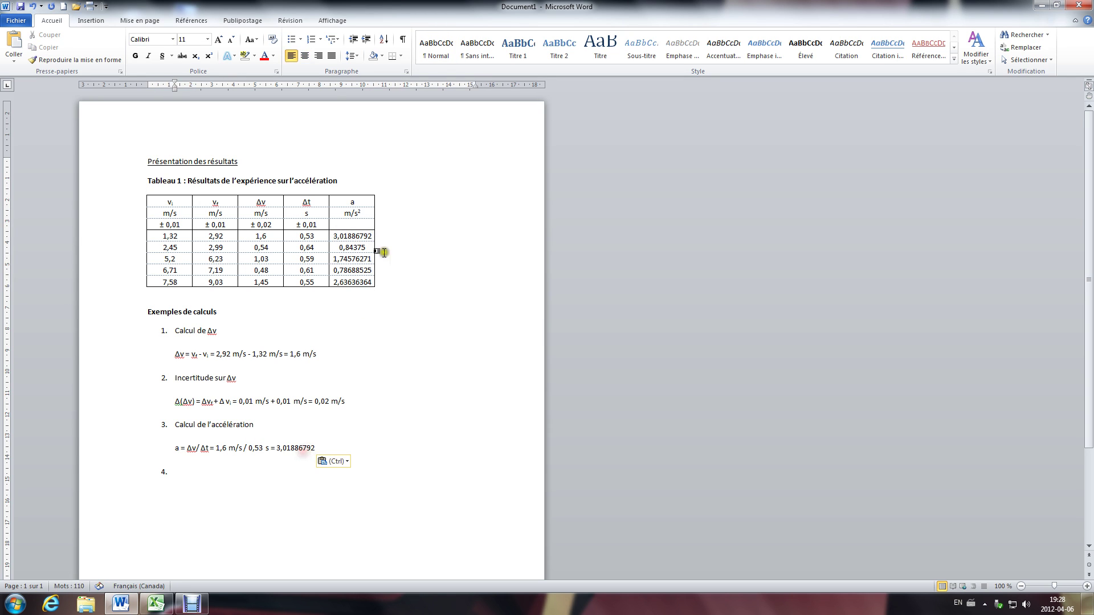
pyautogui.doubleClick(352, 203)
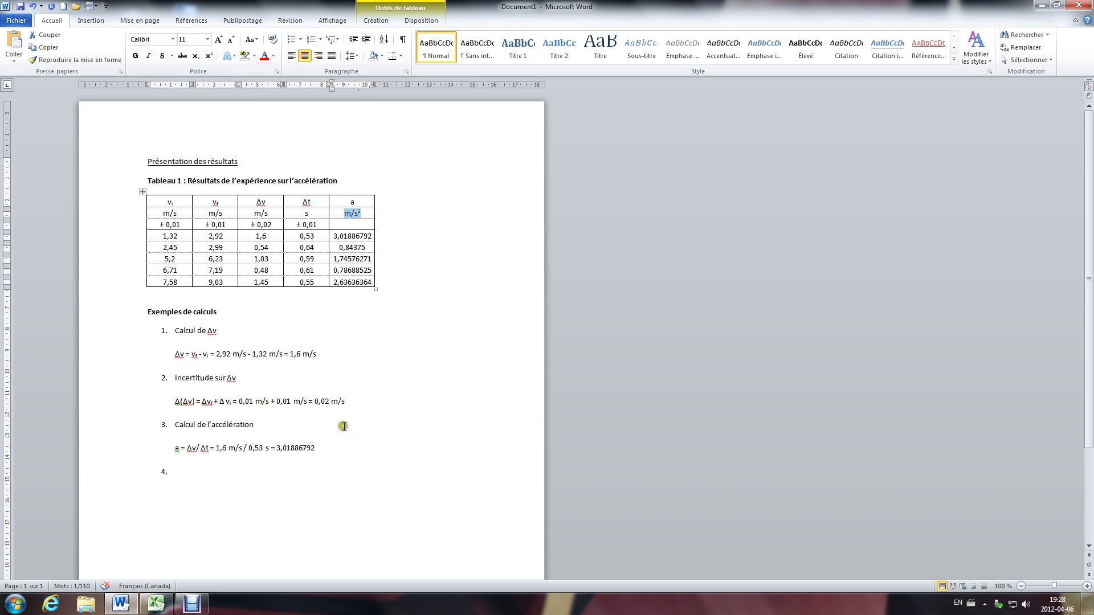
pyautogui.click(343, 443)
pyautogui.hotkey('ctrl', 'v')
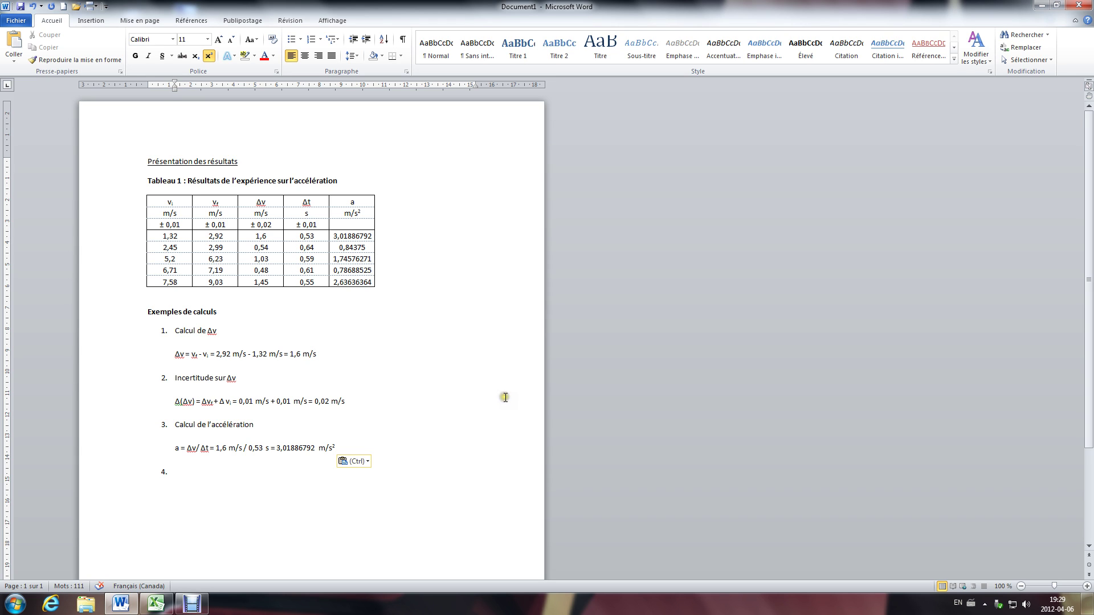
# Title item 4 "Incertitude sur l'accélération" and add an unnumbered line beneath it.
pyautogui.click(197, 469)
pyautogui.write('I')
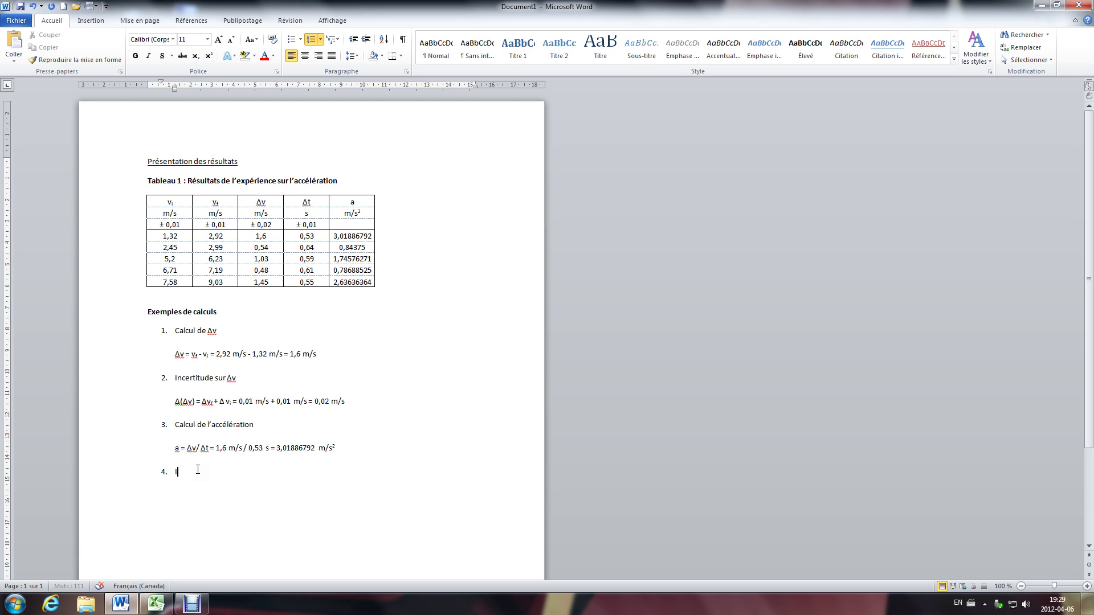
pyautogui.write("ncertitude sur l'accélération")
pyautogui.press('Return')
pyautogui.press('BackSpace')
pyautogui.press('Return')
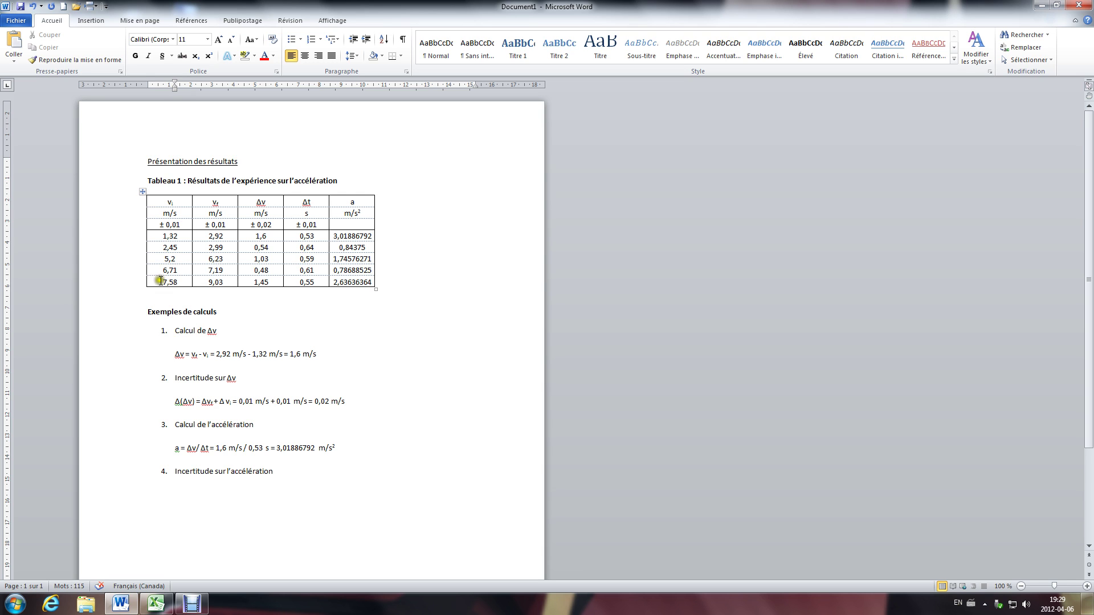
# Insert an equation object below item 4 and begin it with "Δa =".
pyautogui.click(92, 22)
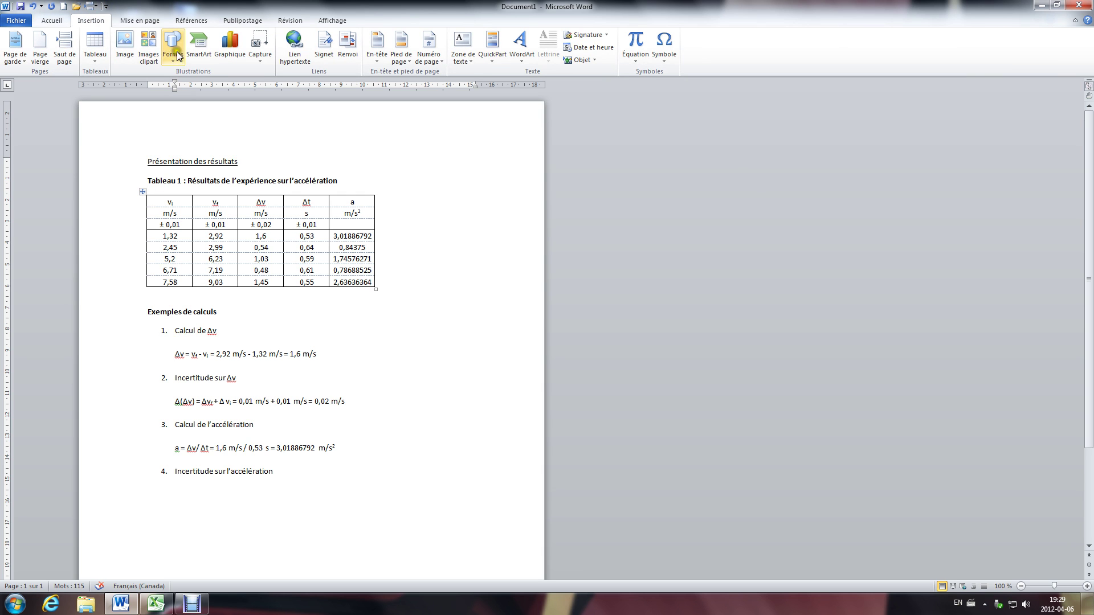
pyautogui.click(639, 48)
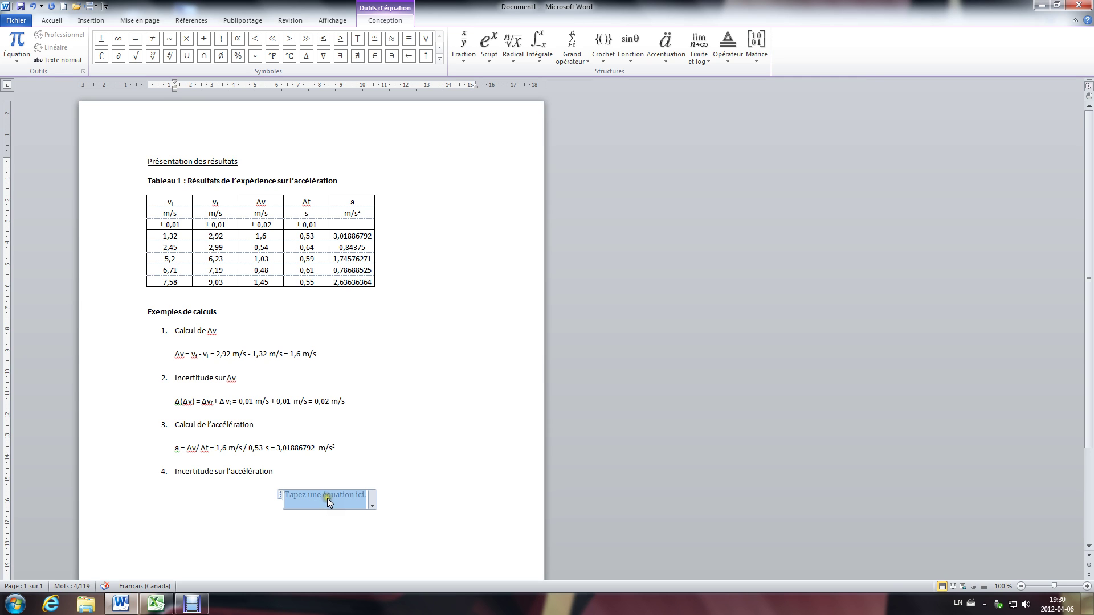
pyautogui.click(307, 57)
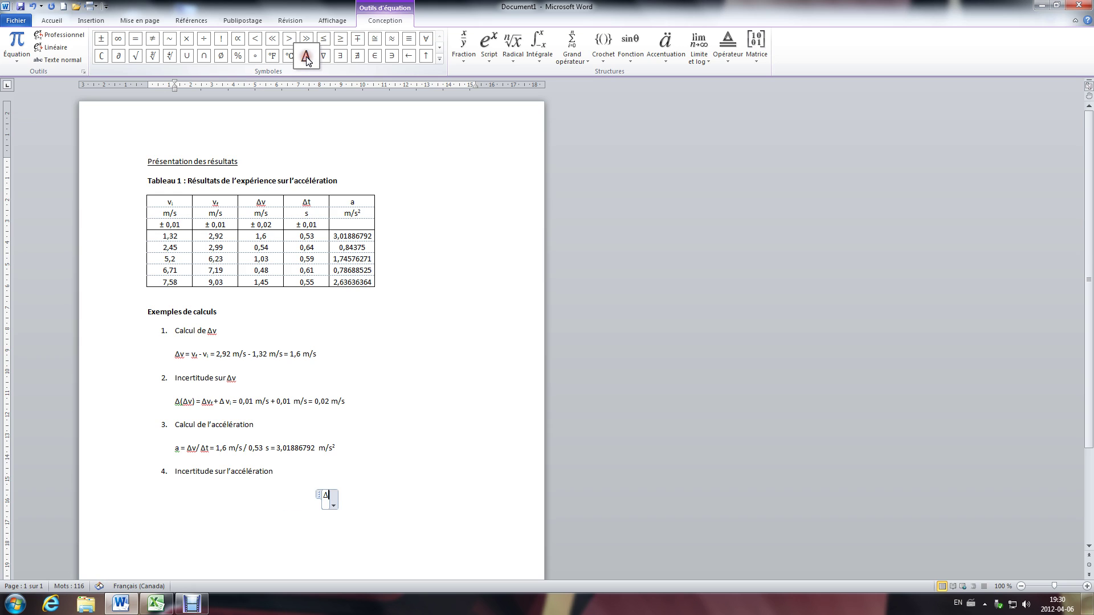
pyautogui.write('a =')
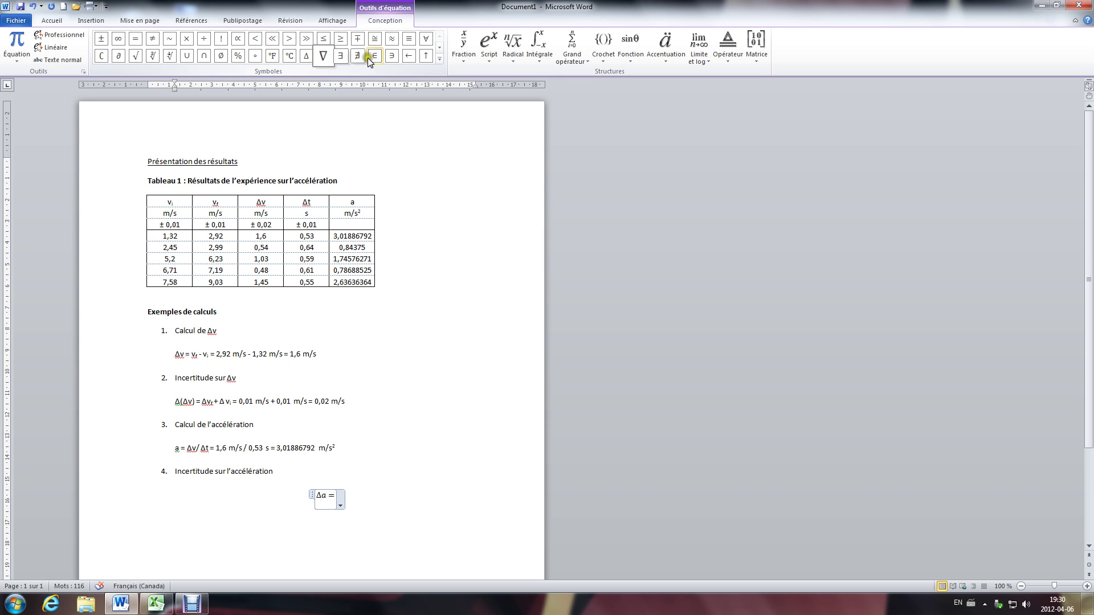
# Add a pair of parentheses containing an empty stacked fraction after "Δa =".
pyautogui.click(603, 44)
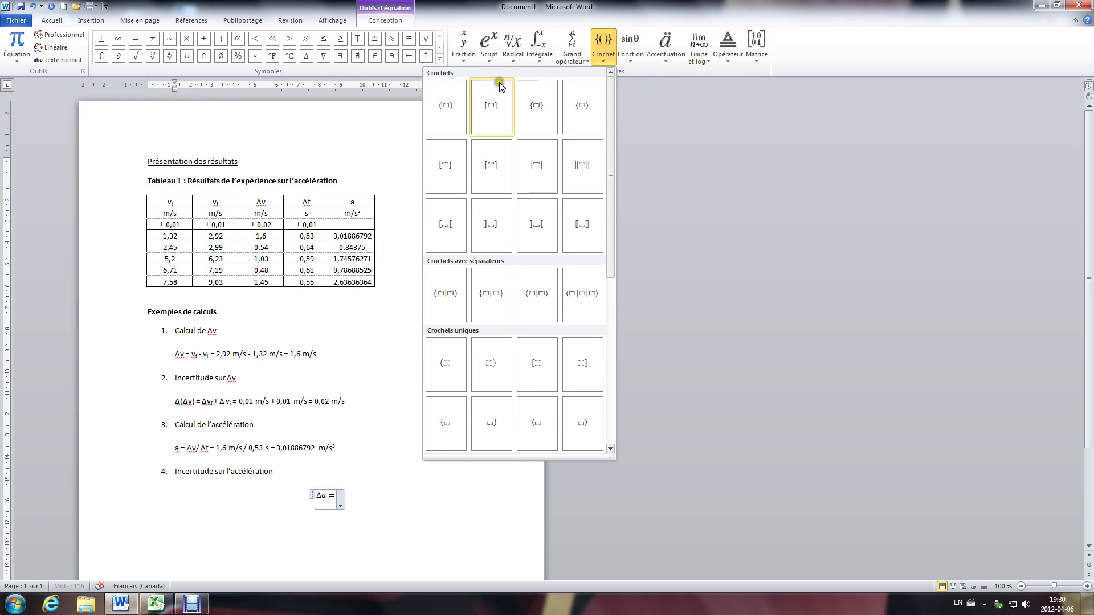
pyautogui.click(443, 111)
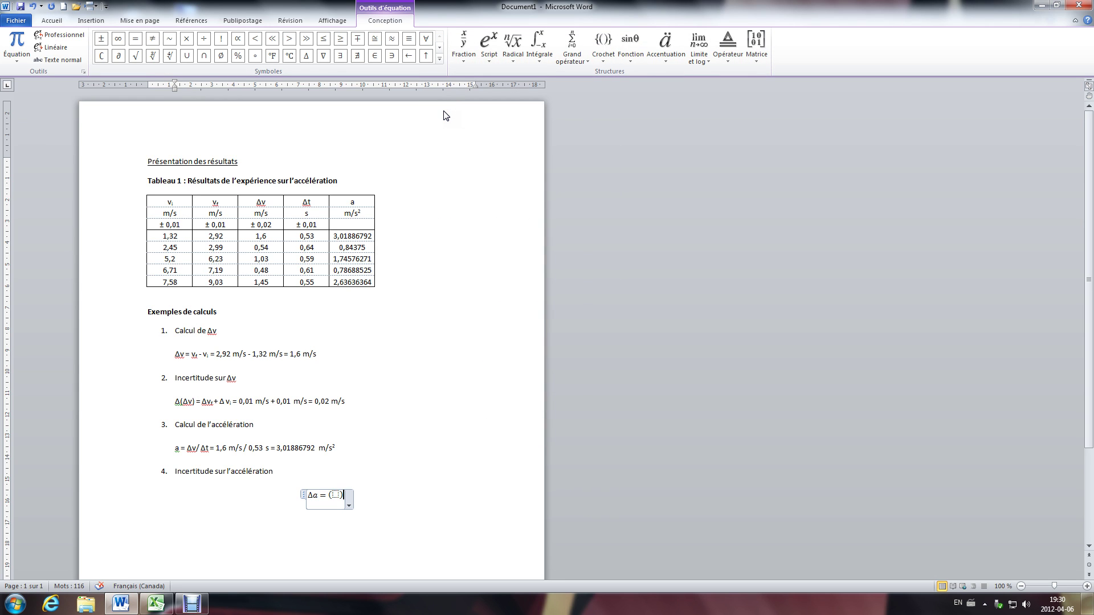
pyautogui.press('Left')
pyautogui.click(464, 45)
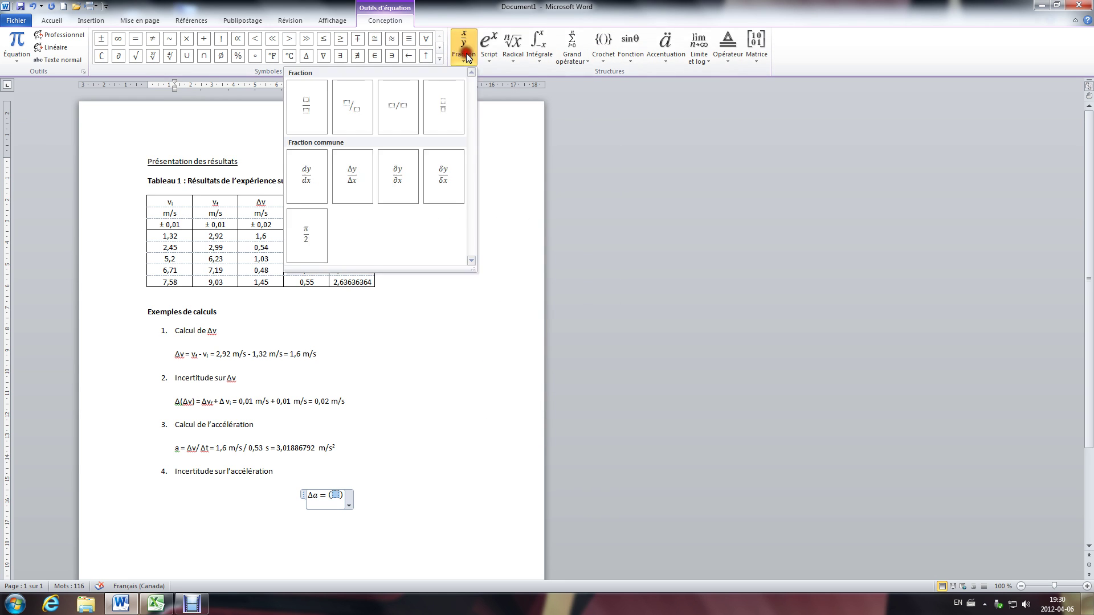
pyautogui.click(306, 111)
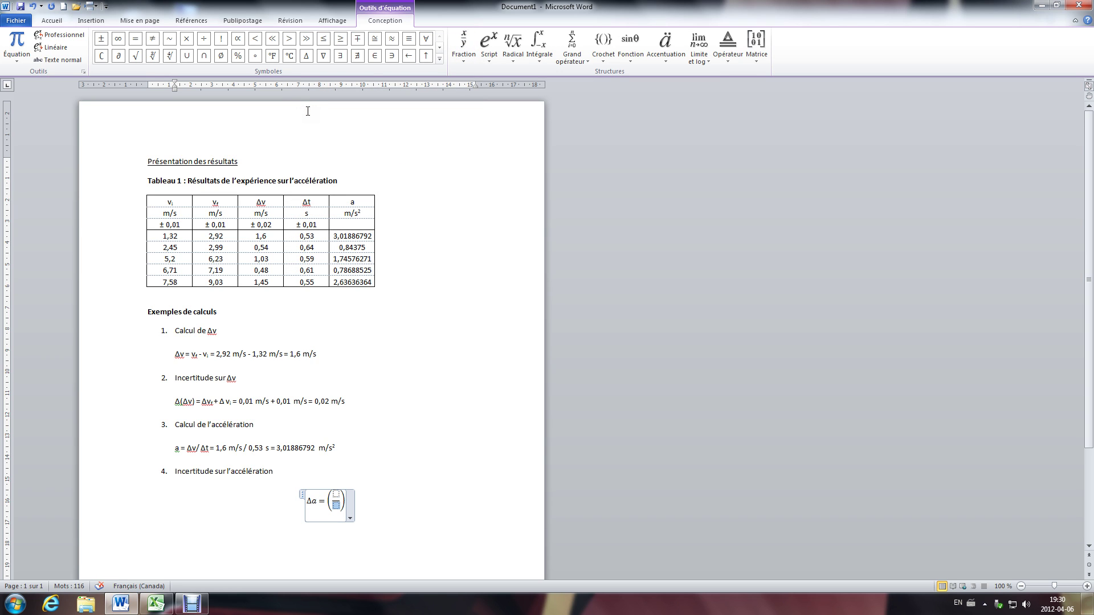
# Fill the fraction with ΔΔv over Δv and add a plus sign after it inside the parentheses.
pyautogui.click(307, 59)
pyautogui.click(309, 60)
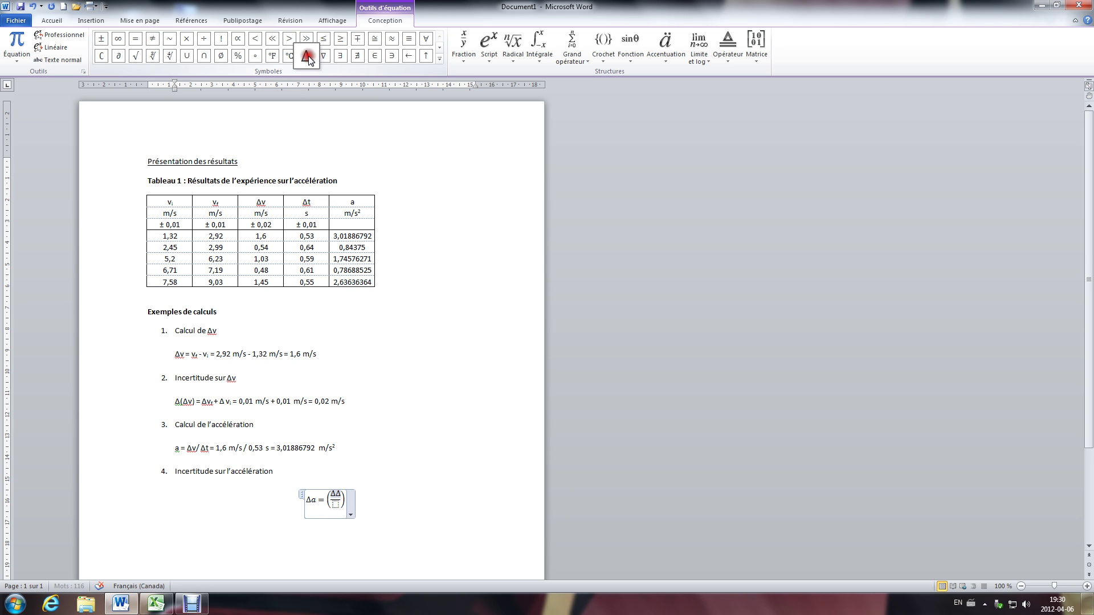
pyautogui.write('v')
pyautogui.press('Down')
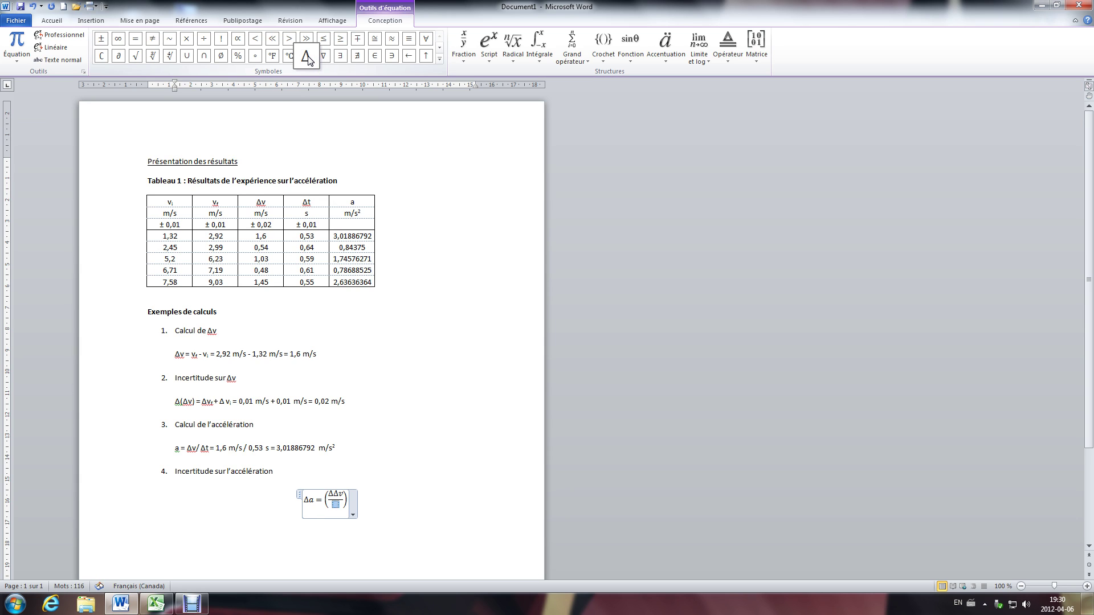
pyautogui.click(308, 59)
pyautogui.write('v +')
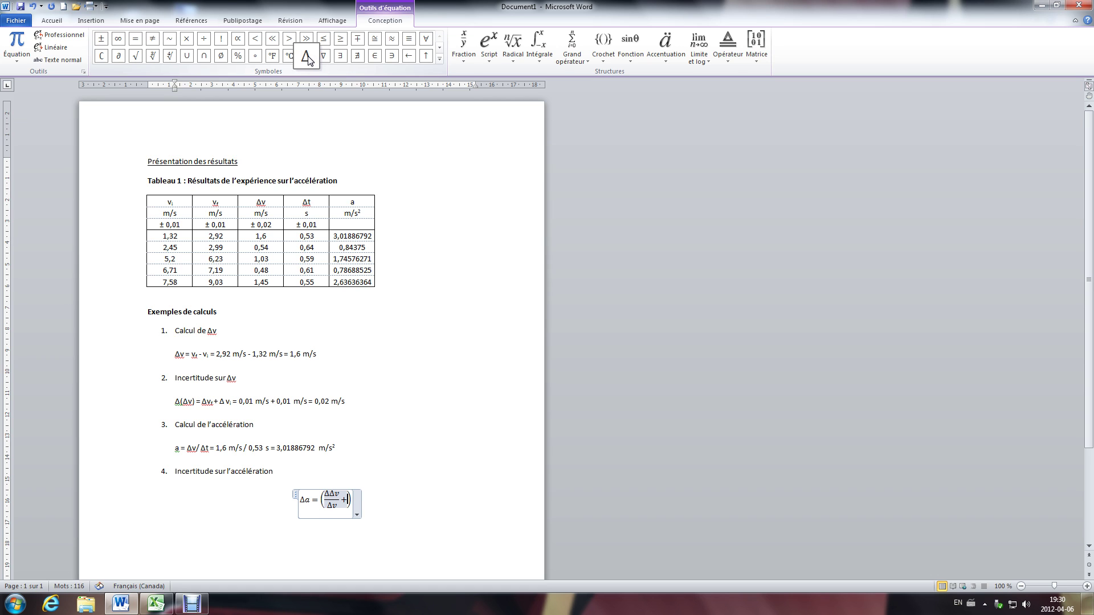
# Copy the ΔΔv over Δv fraction to the right of the plus sign, inside the parentheses.
pyautogui.click(464, 39)
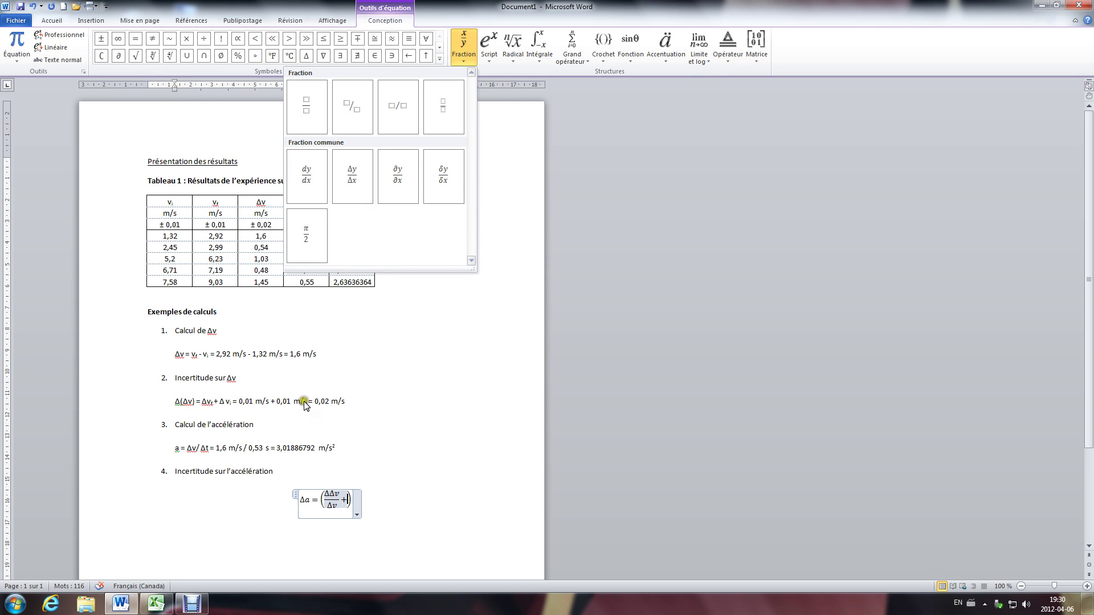
pyautogui.click(327, 498)
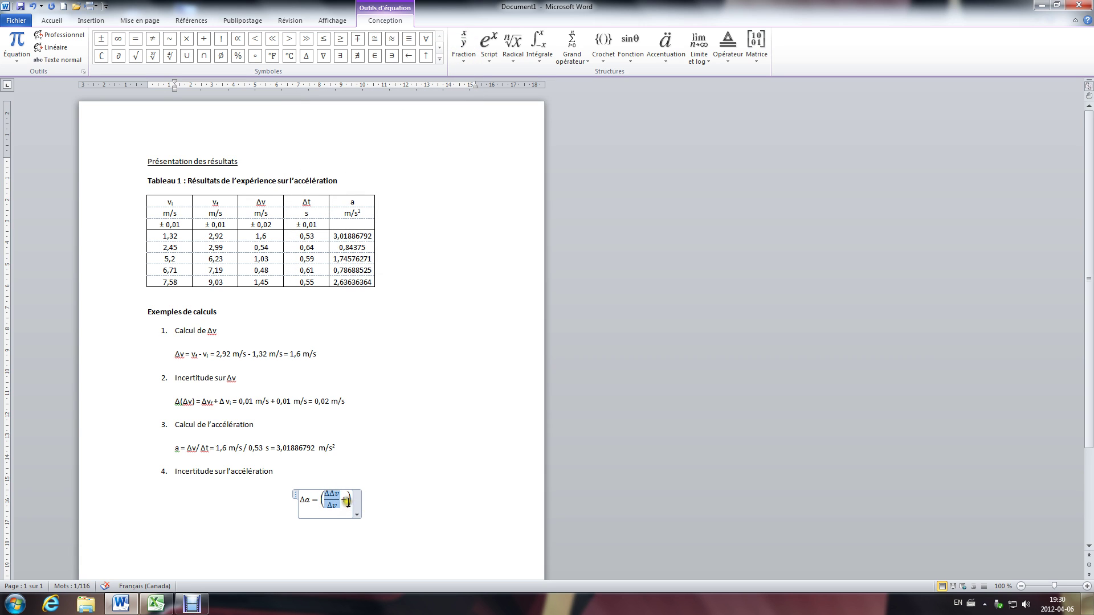
pyautogui.click(349, 501)
pyautogui.hotkey('ctrl', 'v')
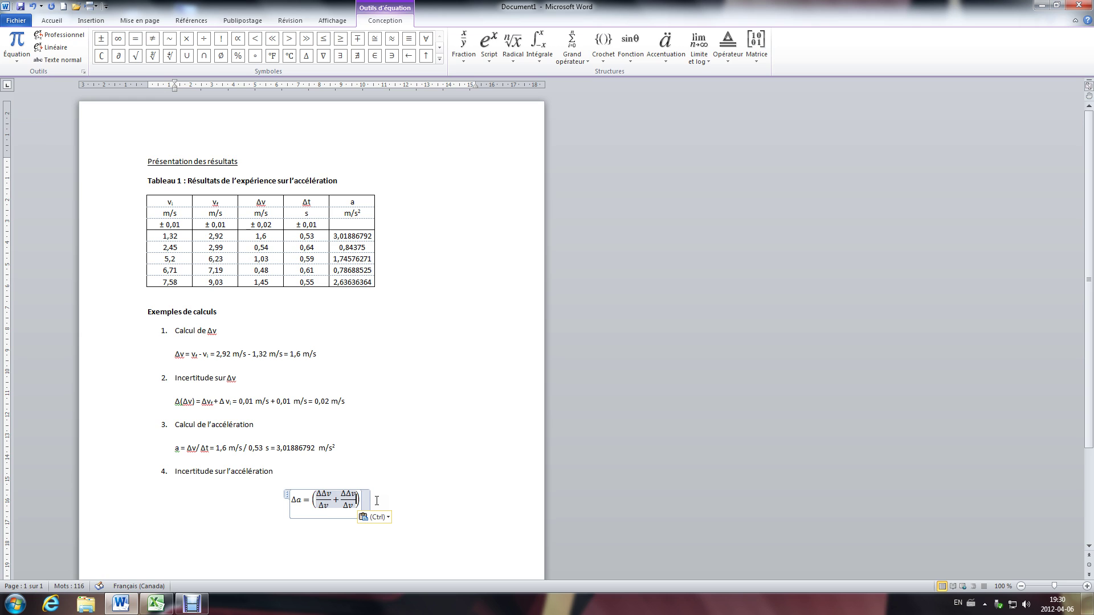
# Change the second fraction to ΔΔt over Δt and multiply the parenthesized sum by a.
pyautogui.press('Up')
pyautogui.click(353, 495)
pyautogui.write('t')
pyautogui.press('Down')
pyautogui.press('Down')
pyautogui.press('BackSpace')
pyautogui.write('t')
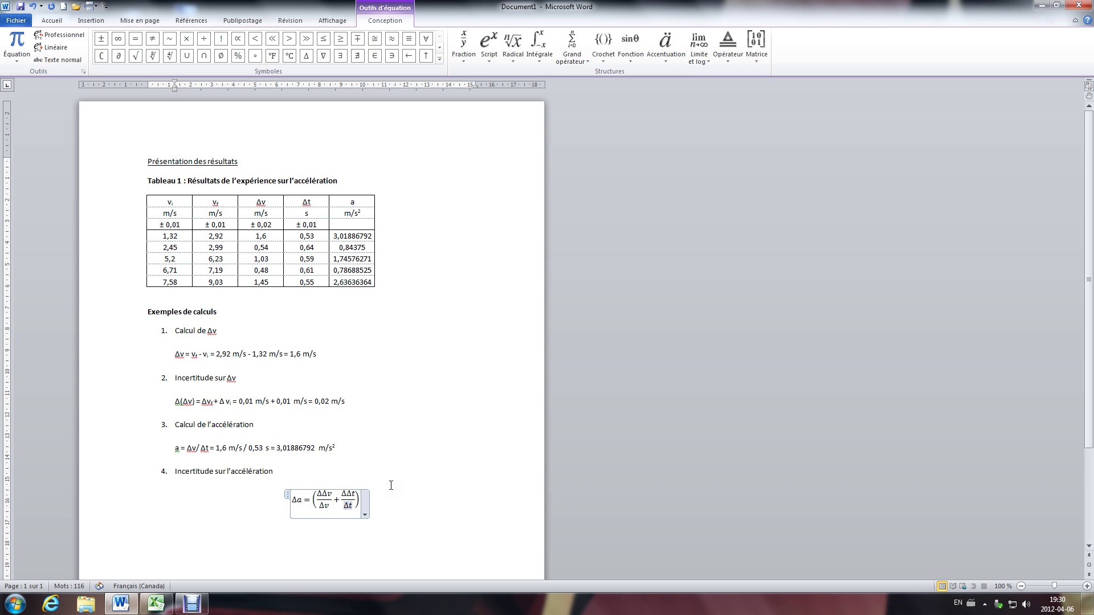
pyautogui.click(357, 500)
pyautogui.write('a')
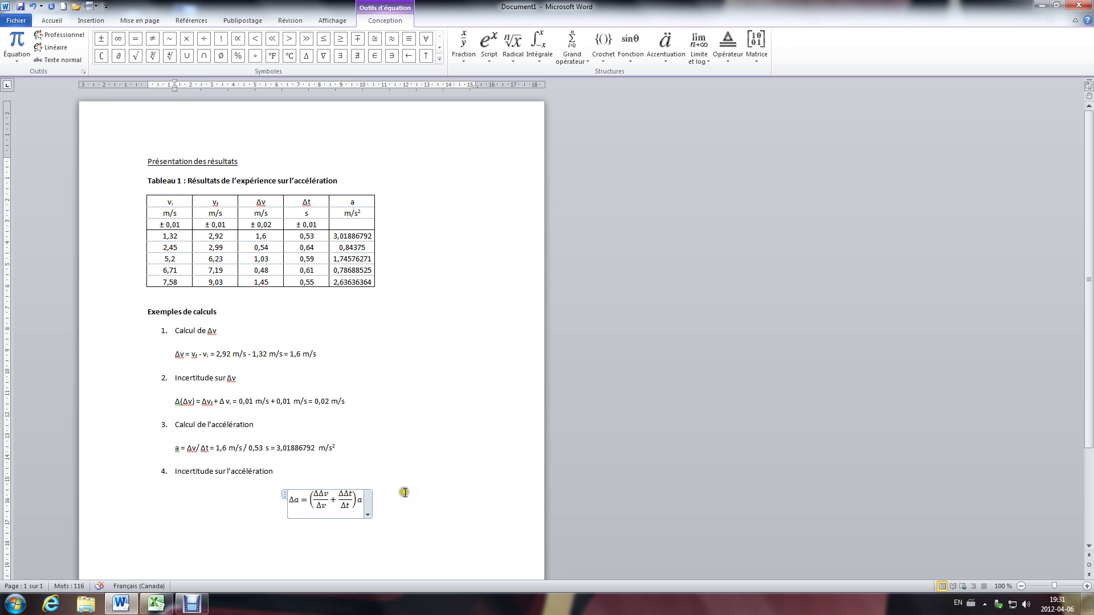
# Left-align the Δa equation under the item 4 heading.
pyautogui.click(406, 500)
pyautogui.click(327, 513)
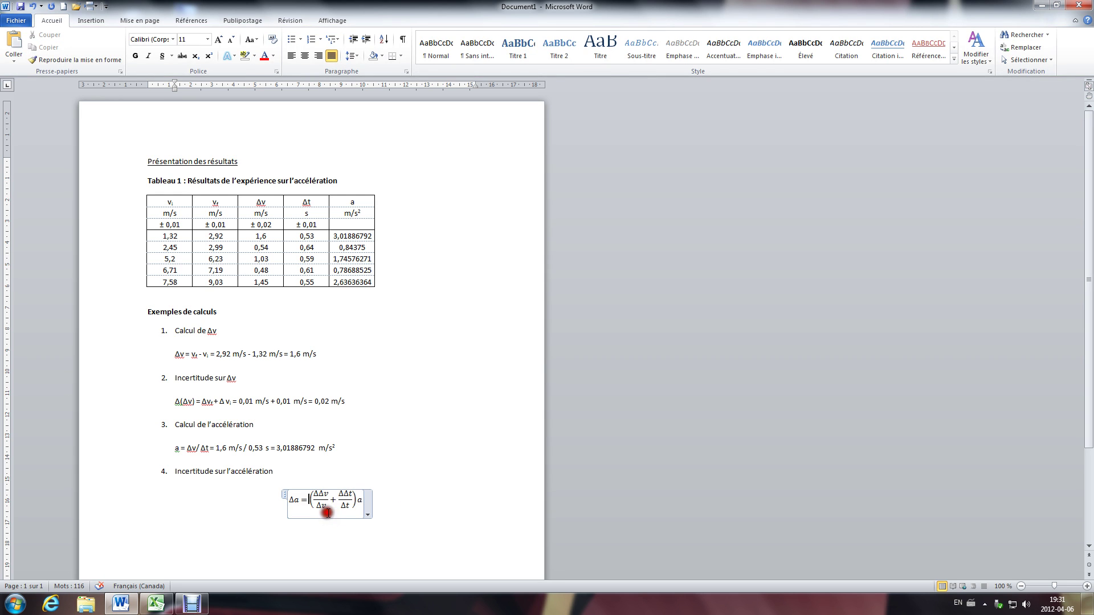
pyautogui.click(283, 495)
pyautogui.click(51, 21)
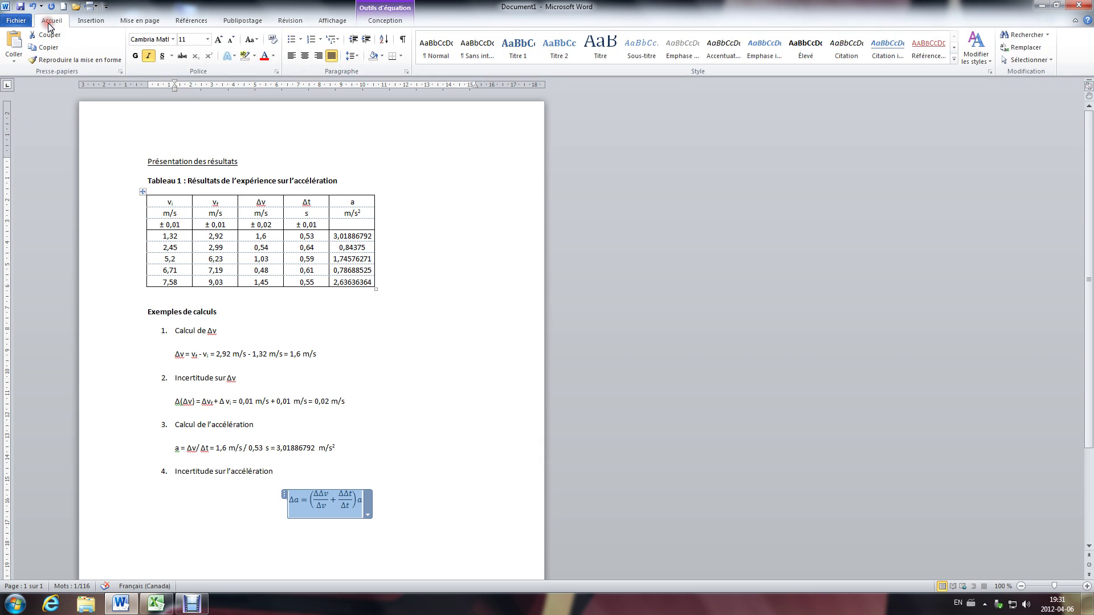
pyautogui.click(291, 55)
pyautogui.click(322, 507)
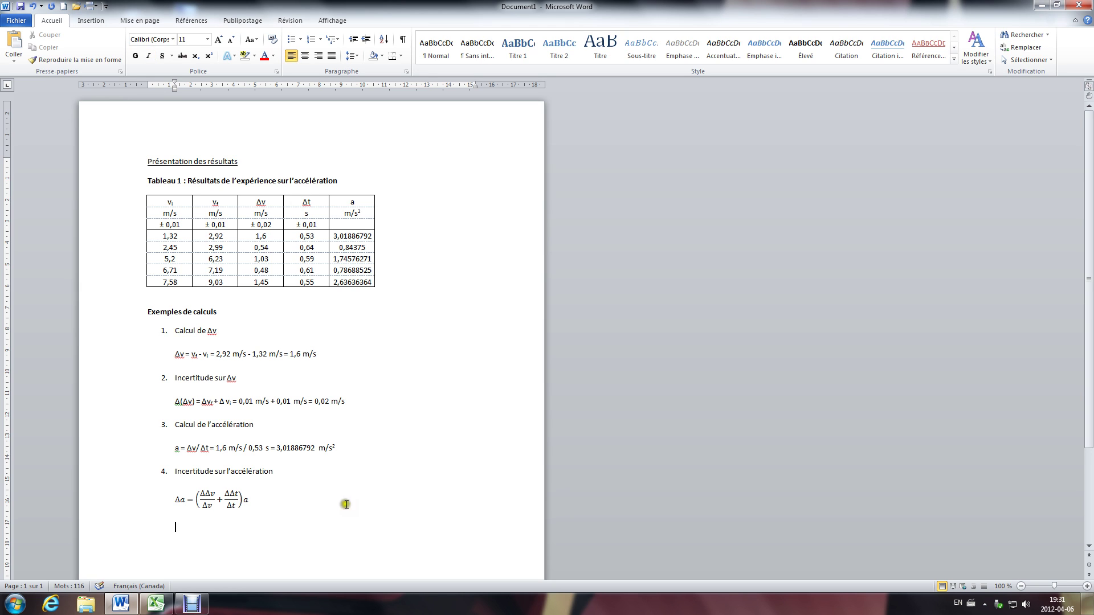
# Duplicate the whole Δa equation on the line below the original.
pyautogui.click(160, 497)
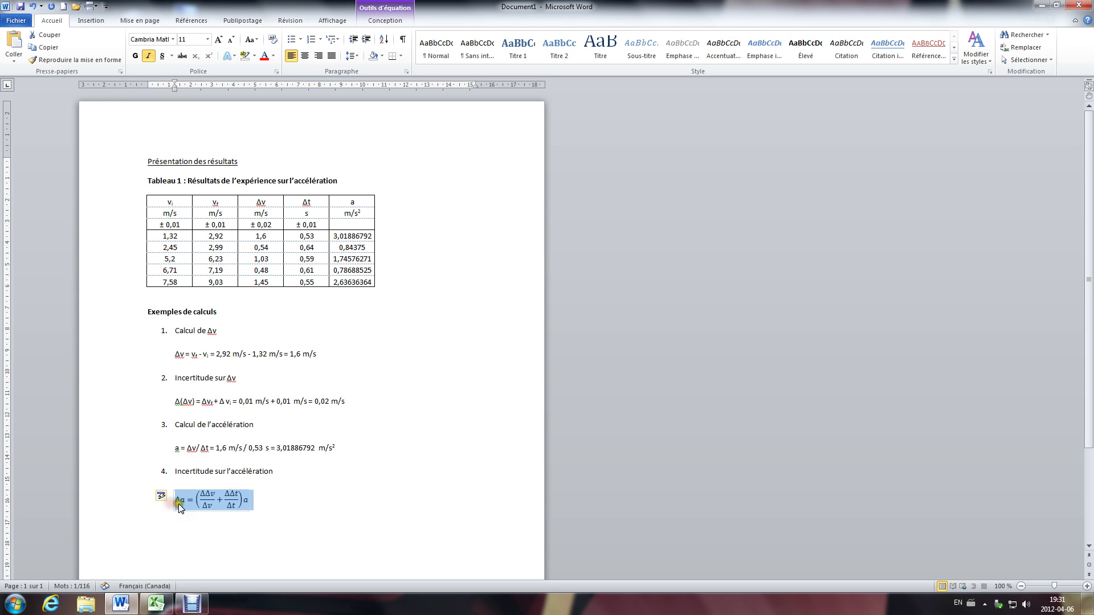
pyautogui.click(186, 523)
pyautogui.hotkey('ctrl', 'v')
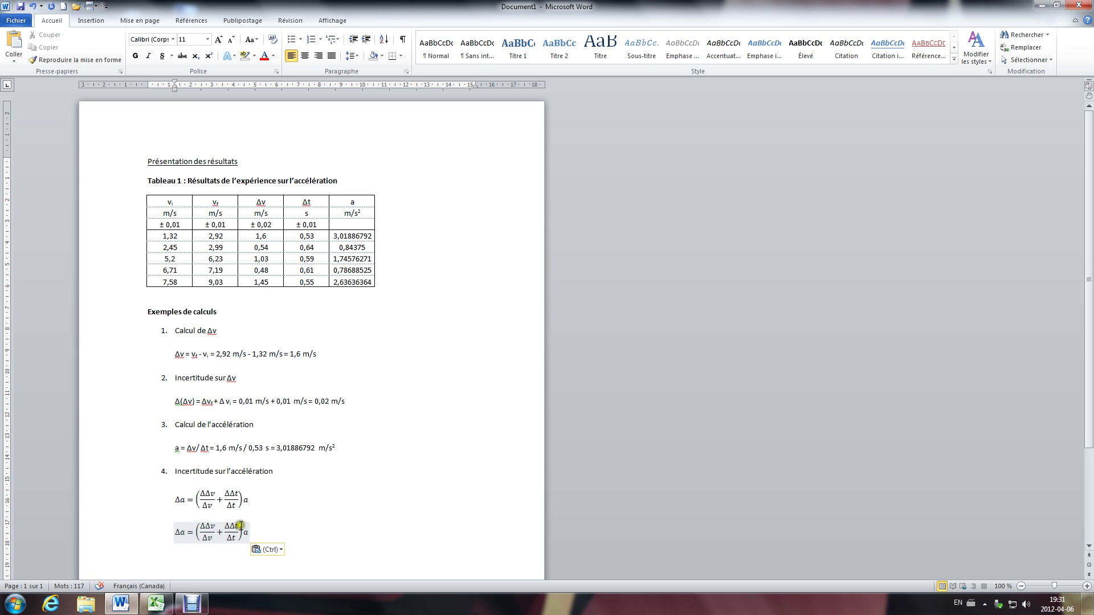
# Replace ΔΔv in the first numerator of the duplicated Δa equation with 0,02 m/s.
pyautogui.click(215, 526)
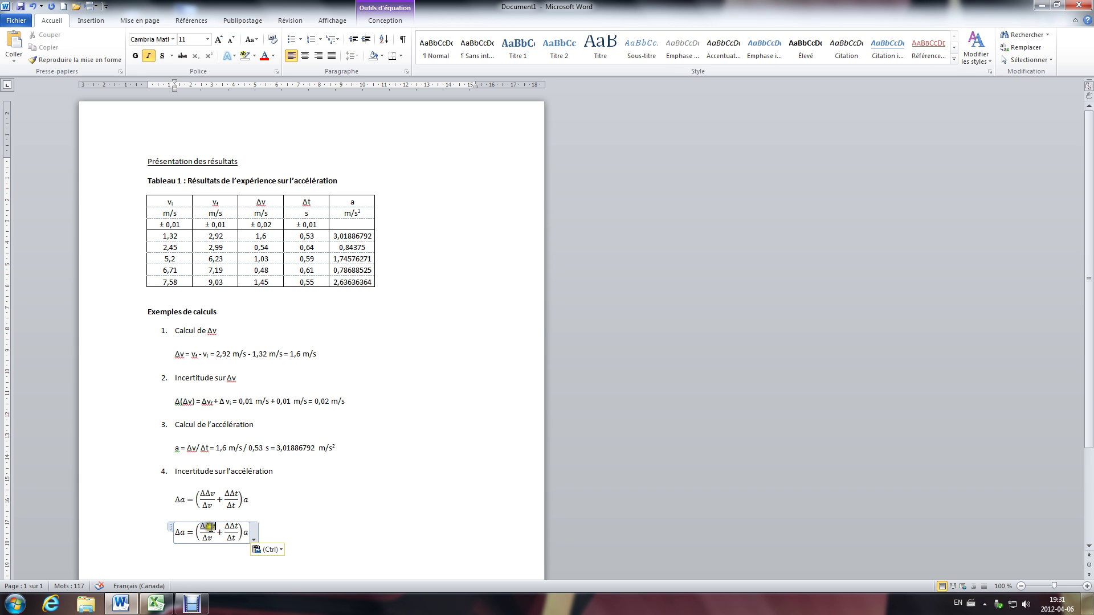
pyautogui.press('BackSpace')
pyautogui.press('BackSpace')
pyautogui.press('BackSpace')
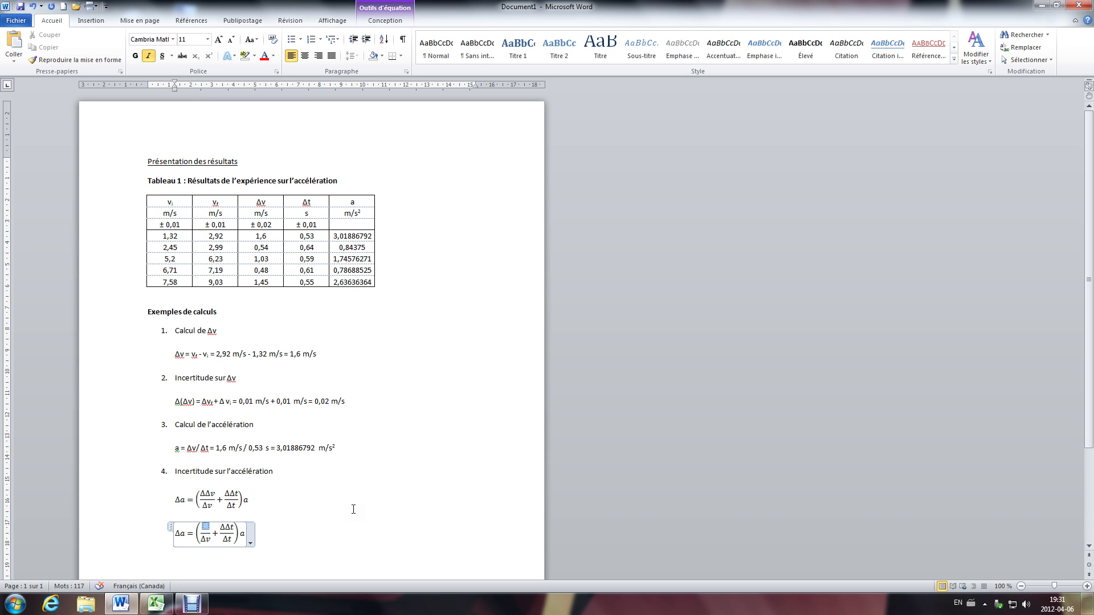
pyautogui.write('0,02')
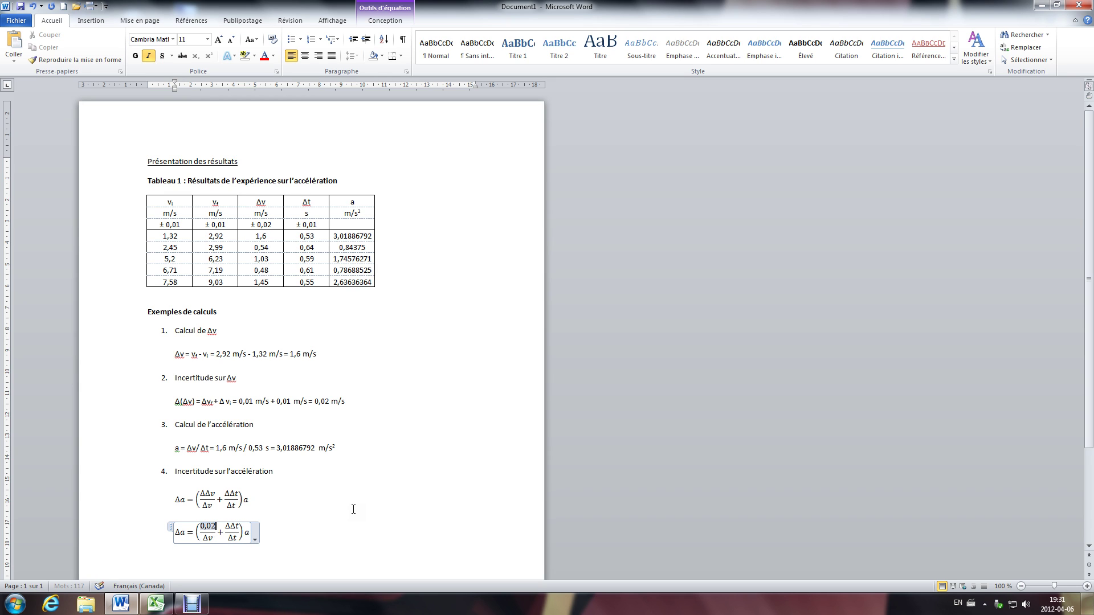
pyautogui.write(' m/s')
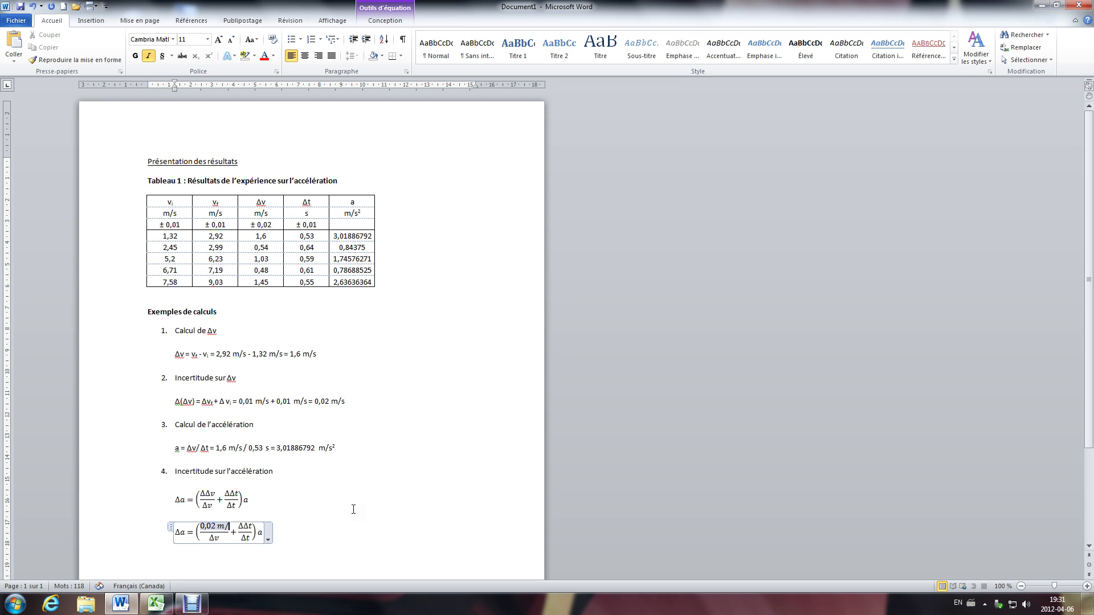
# Replace ΔΔt in the second numerator of the duplicated Δa equation with 0,01 s, using the Δt uncertainty from the table.
pyautogui.press('Right')
pyautogui.press('Right')
pyautogui.press('Right')
pyautogui.press('Right')
pyautogui.press('Right')
pyautogui.press('Right')
pyautogui.press('Right')
pyautogui.press('Right')
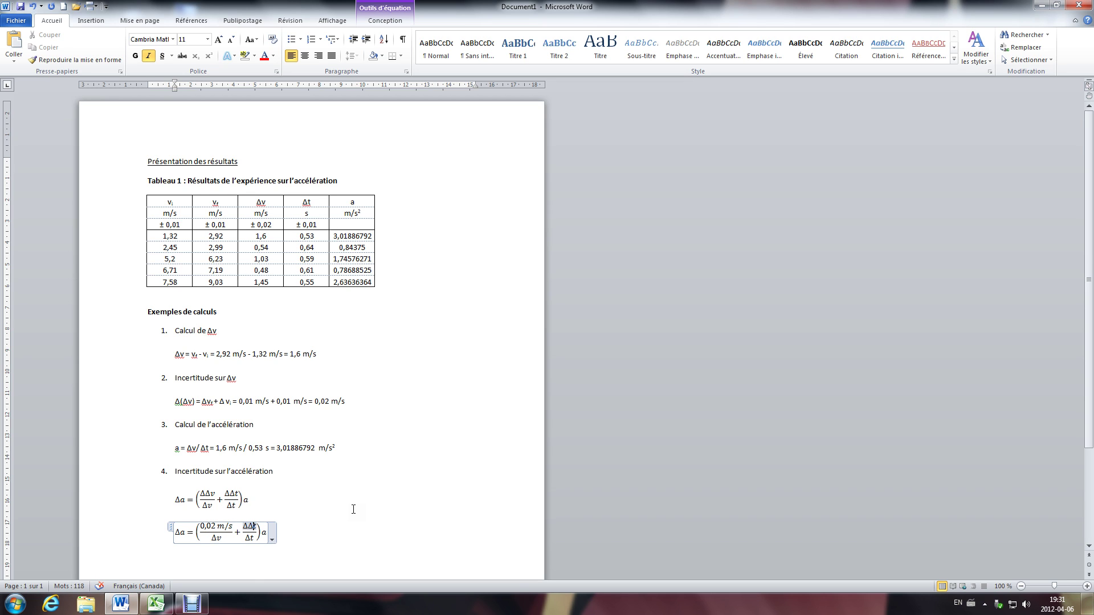
pyautogui.press('BackSpace')
pyautogui.press('BackSpace')
pyautogui.press('BackSpace')
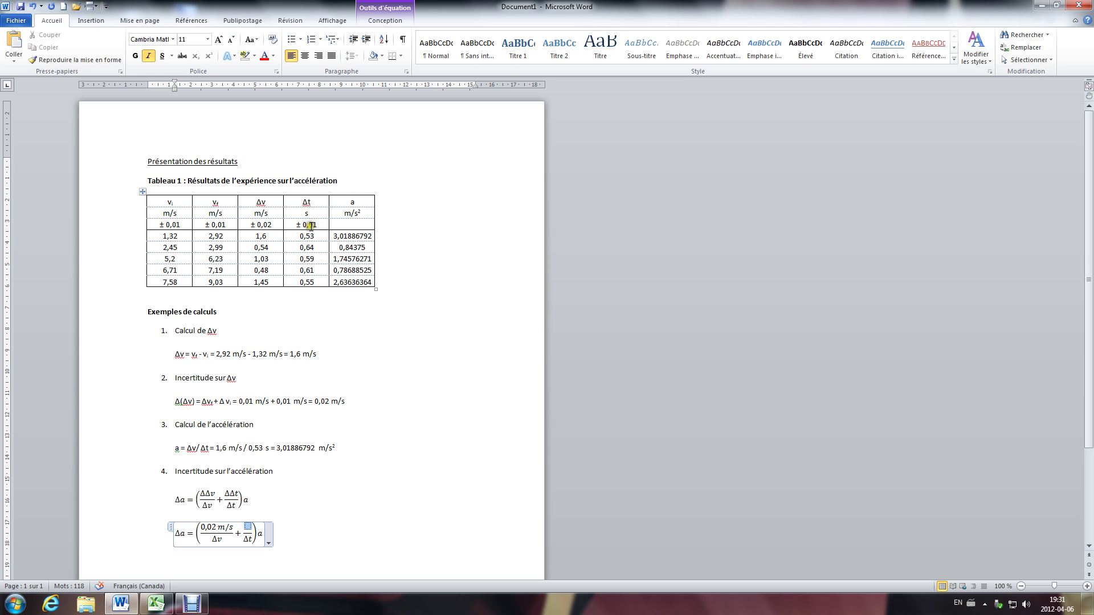
pyautogui.write('0')
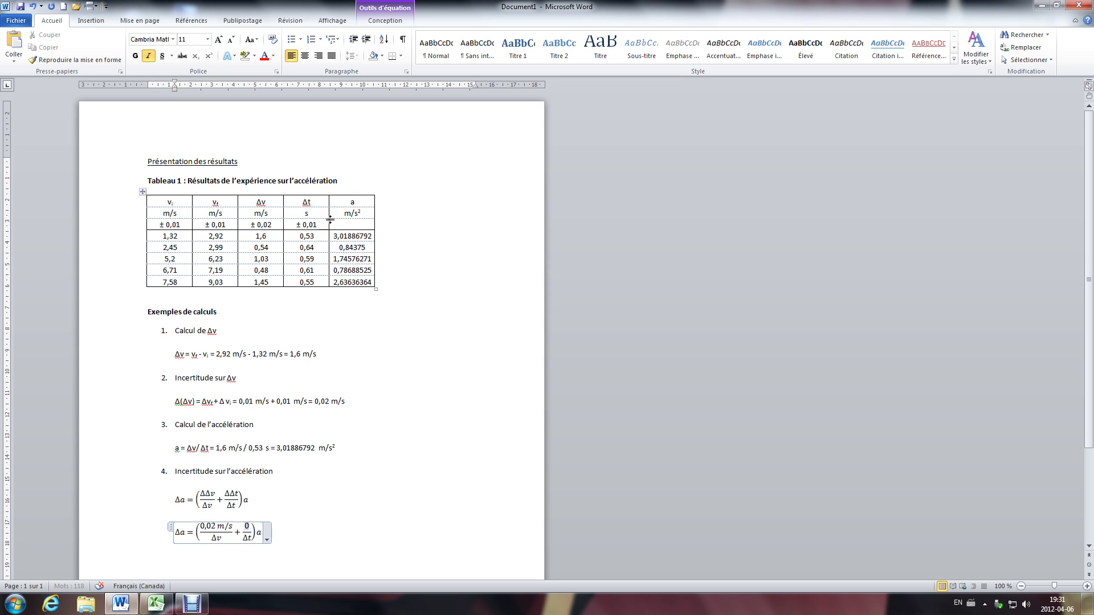
pyautogui.write(',01')
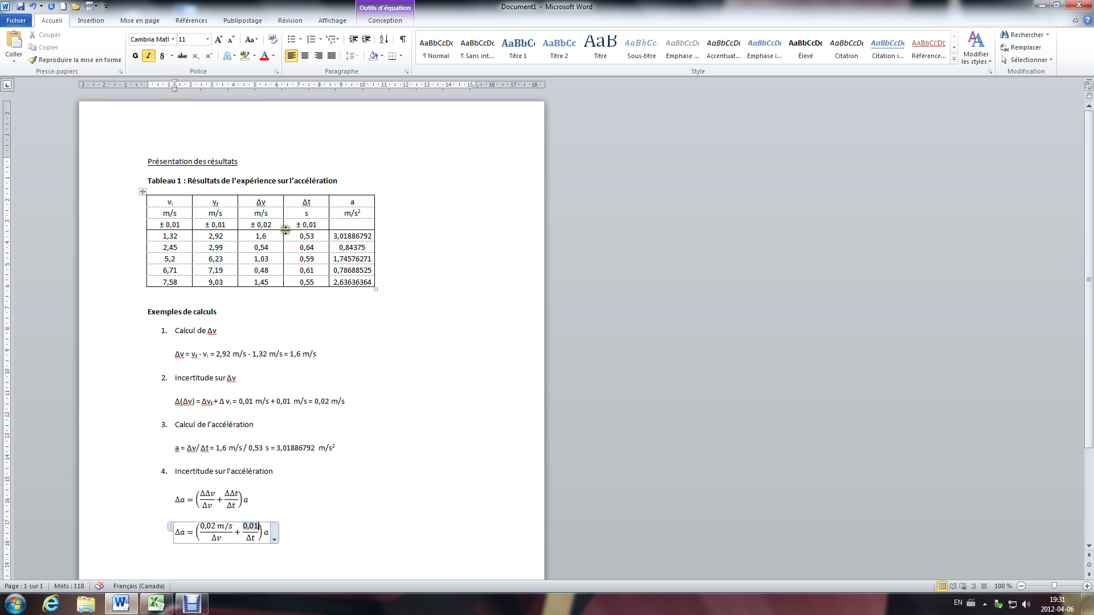
pyautogui.moveTo(283, 225)
pyautogui.mouseDown()
pyautogui.moveTo(251, 224)
pyautogui.moveTo(301, 223)
pyautogui.mouseUp()
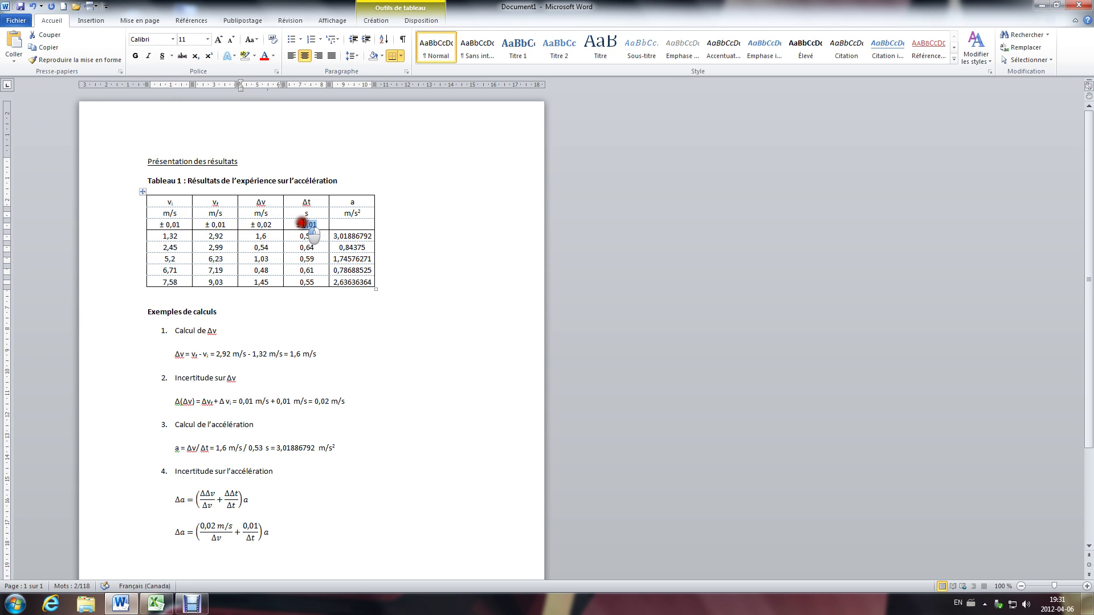
pyautogui.click(248, 533)
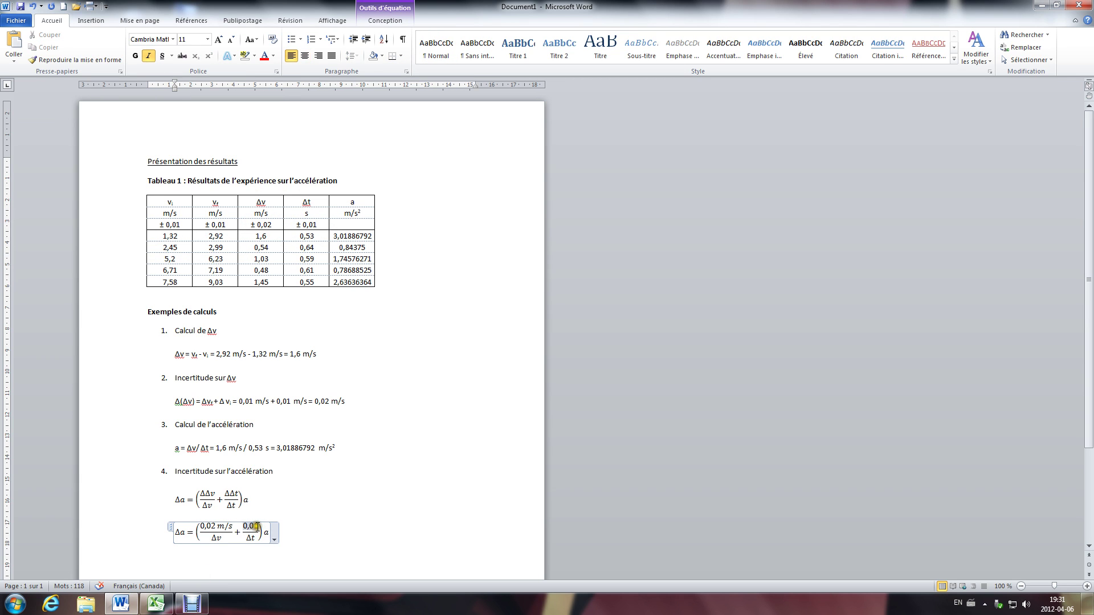
pyautogui.write('s')
# Replace the denominators Δv and Δt in the duplicated equation with 1,6 m/s and 0,53 s.
pyautogui.click(222, 539)
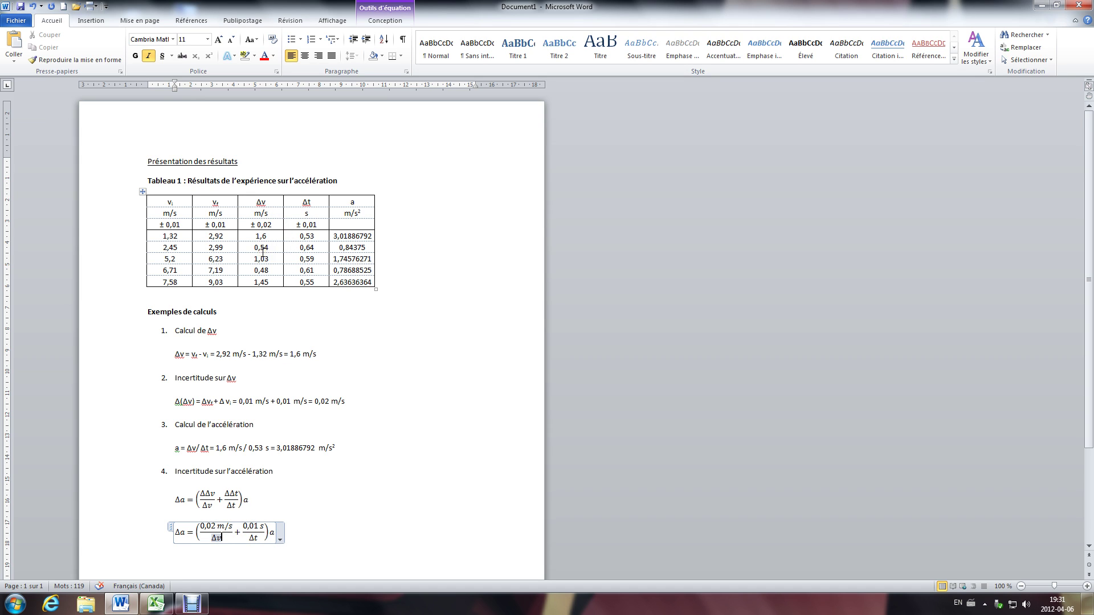
pyautogui.write('1,6 m/s')
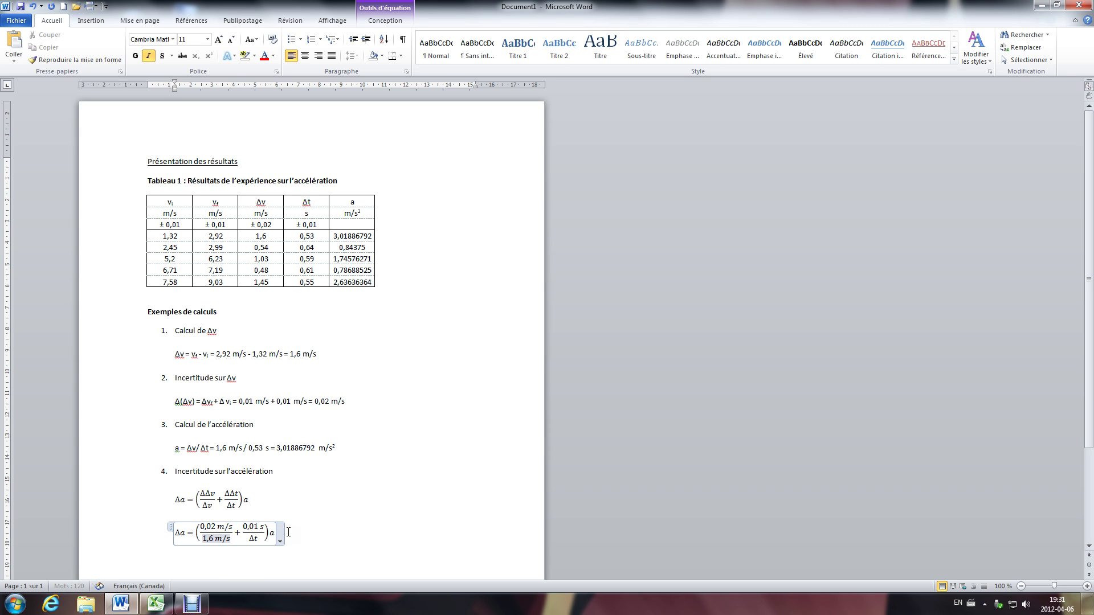
pyautogui.click(258, 539)
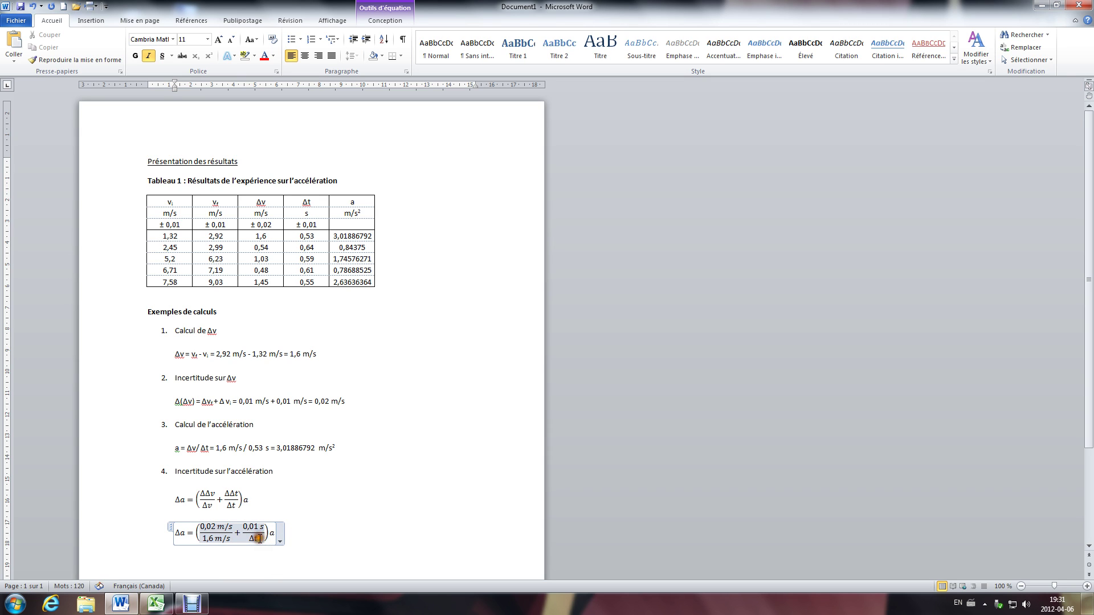
pyautogui.click(254, 538)
pyautogui.press('BackSpace')
pyautogui.press('BackSpace')
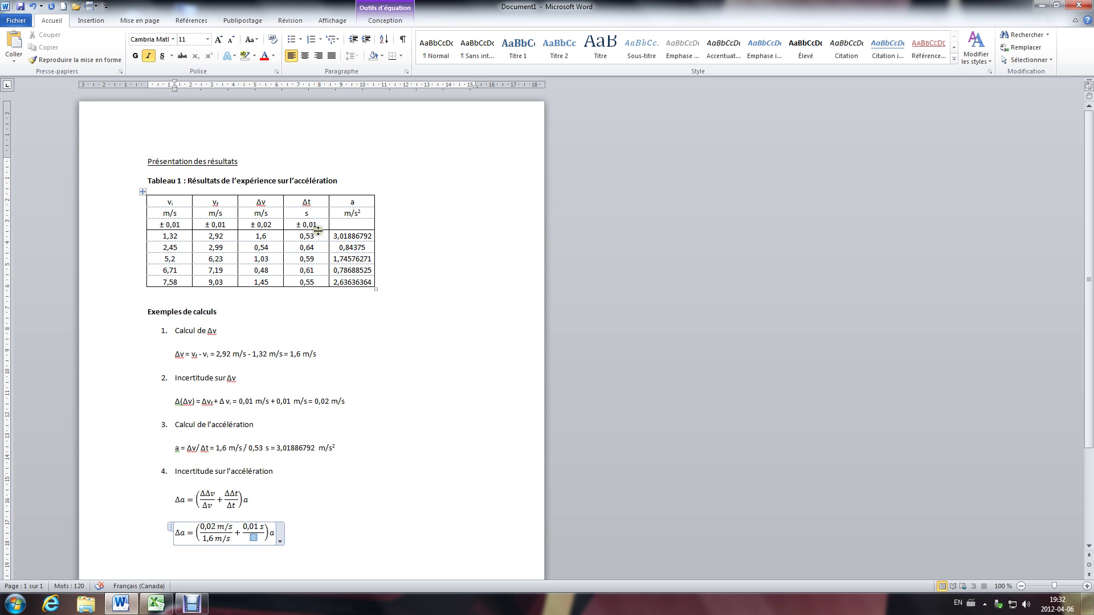
pyautogui.write('0,53 s')
# Replace the factor a after the parentheses with the acceleration result from item 3, 3,01886792 m/s2.
pyautogui.click(273, 533)
pyautogui.press('BackSpace')
pyautogui.moveTo(336, 448); pyautogui.dragTo(275, 448)
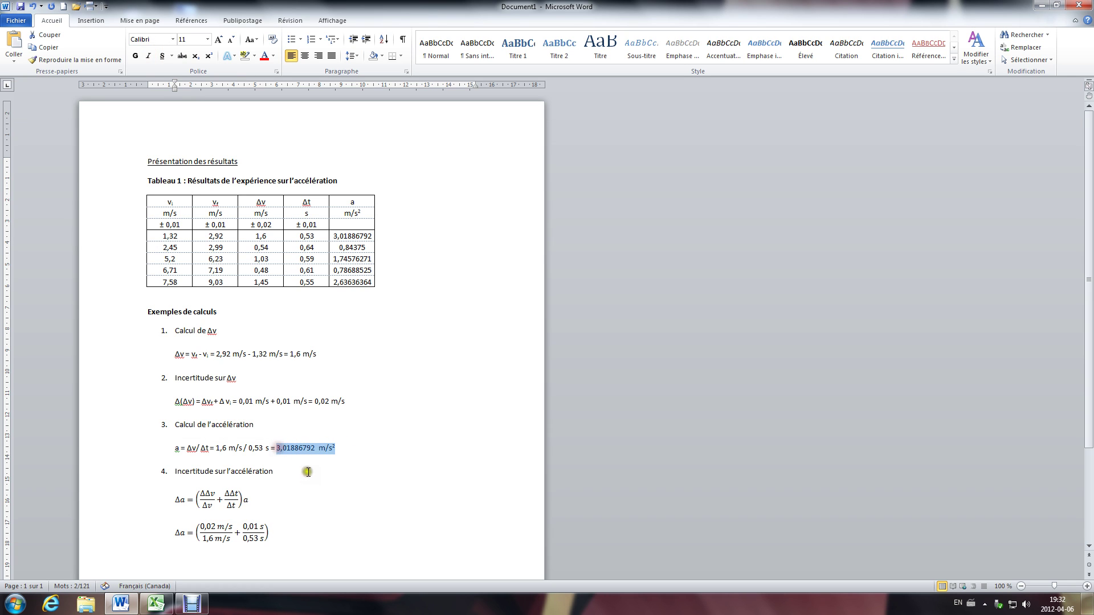
pyautogui.click(267, 531)
pyautogui.write('3,01886792 m/s2')
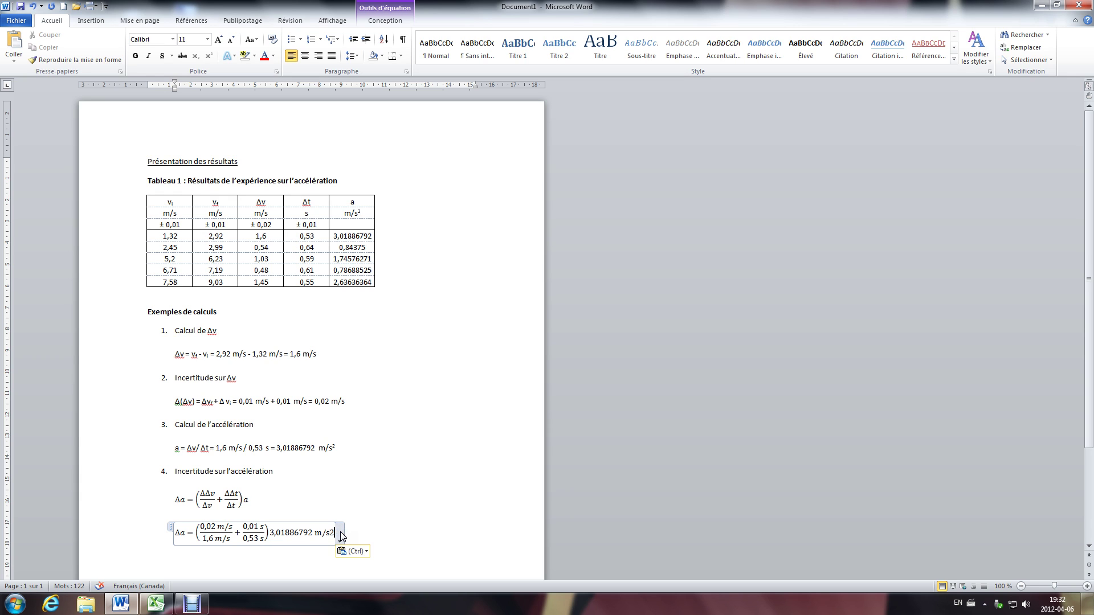
# Rewrite the end of the acceleration's unit as s with a superscript 2, so it reads m/s².
pyautogui.press('BackSpace')
pyautogui.press('BackSpace')
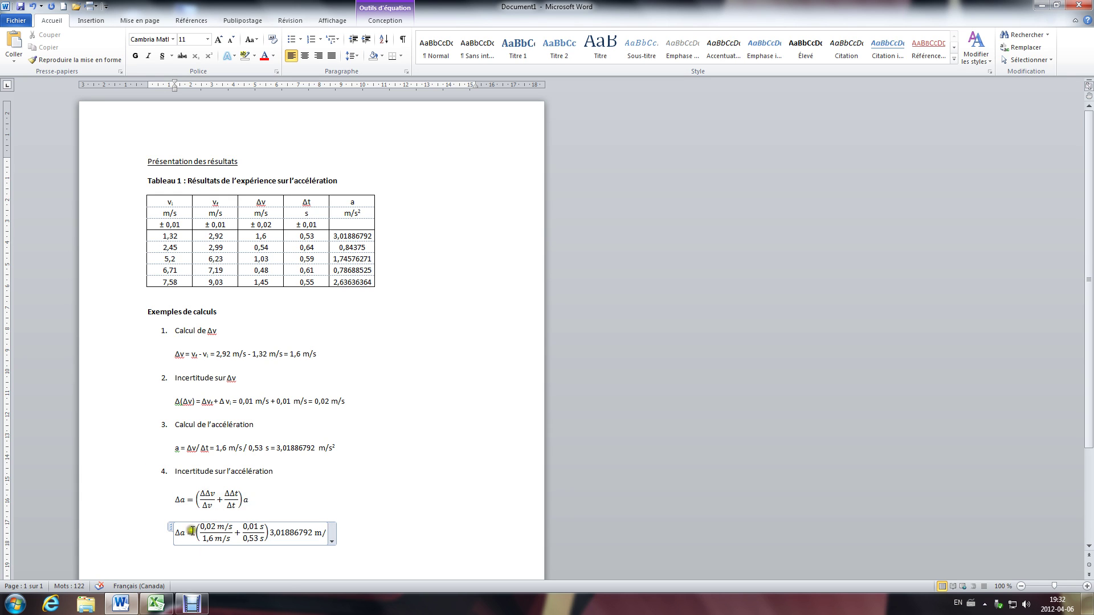
pyautogui.click(261, 528)
pyautogui.write('s')
pyautogui.hotkey('shift', 'Left')
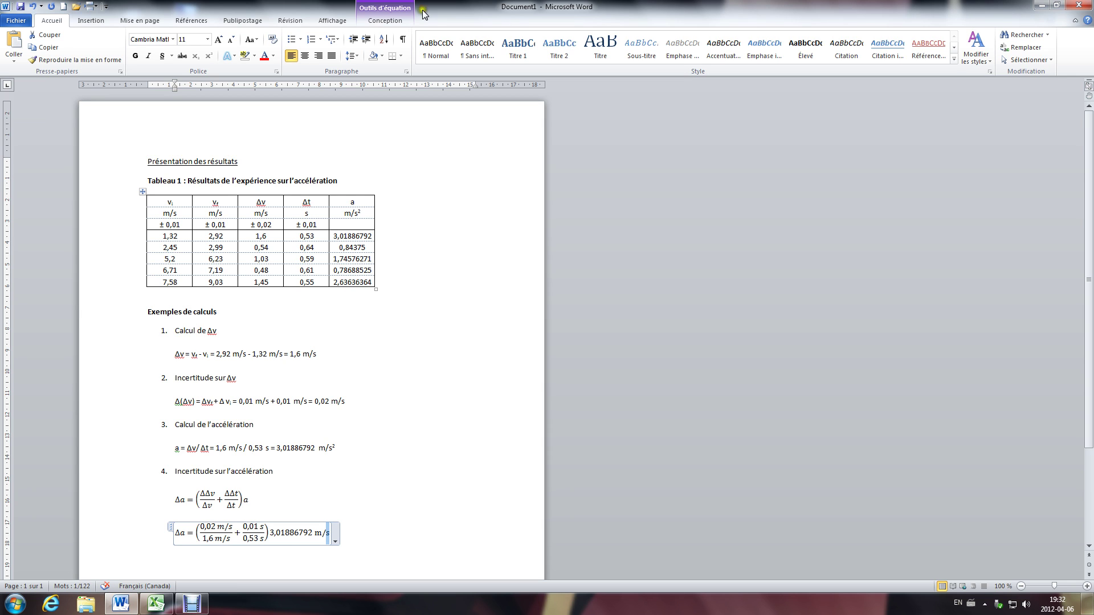
pyautogui.click(391, 22)
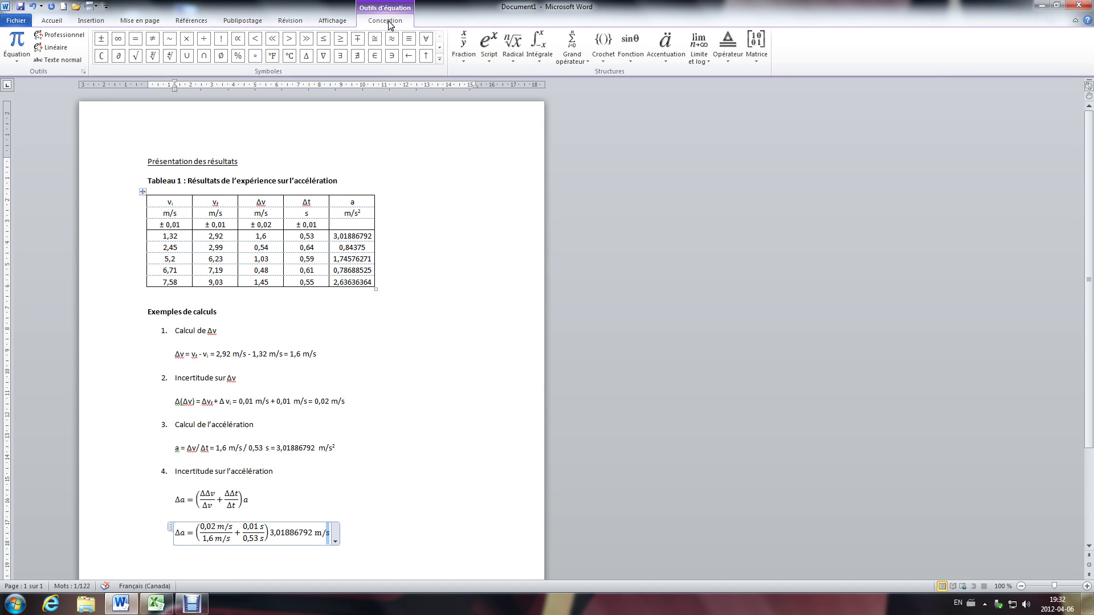
pyautogui.click(497, 58)
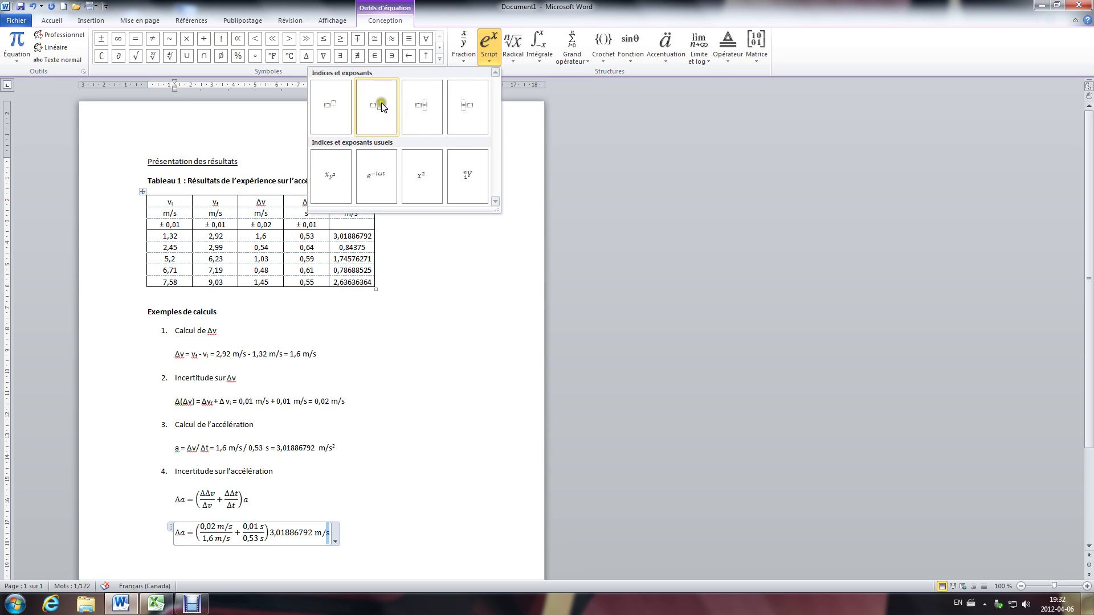
pyautogui.click(339, 112)
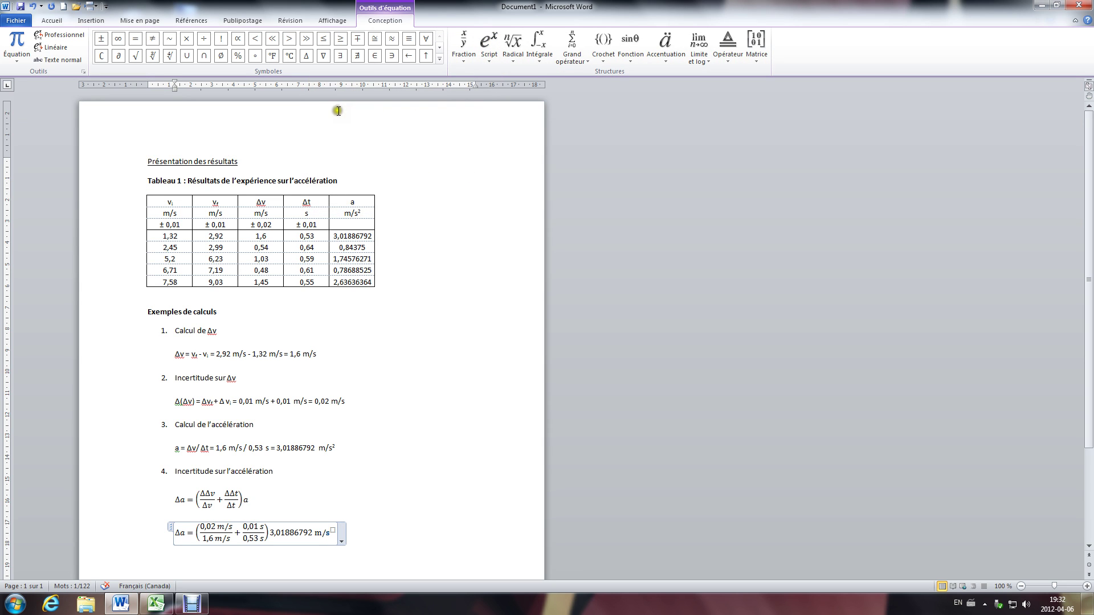
pyautogui.write('2')
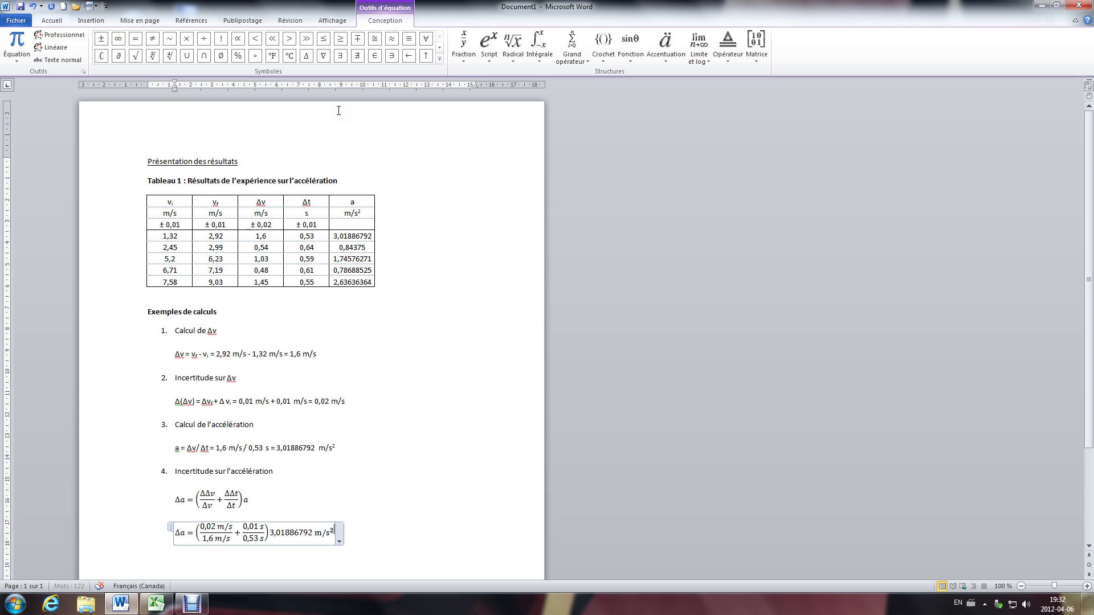
pyautogui.click(420, 522)
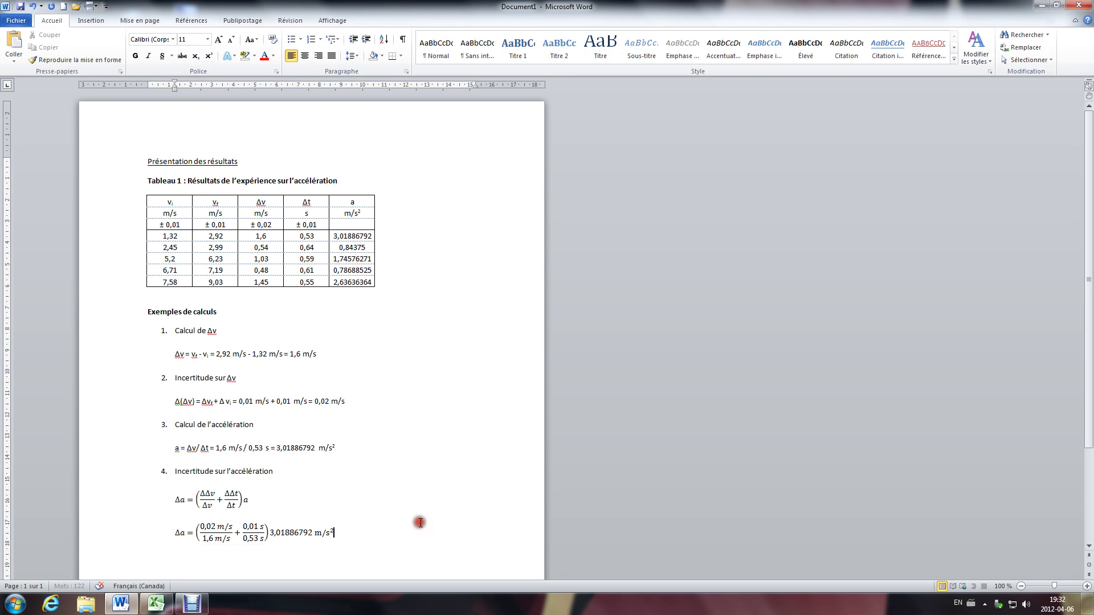
# Start a third equation line reading "Δa =" below the numerical substitution.
pyautogui.scroll(-2, 421, 522)
pyautogui.click(382, 490)
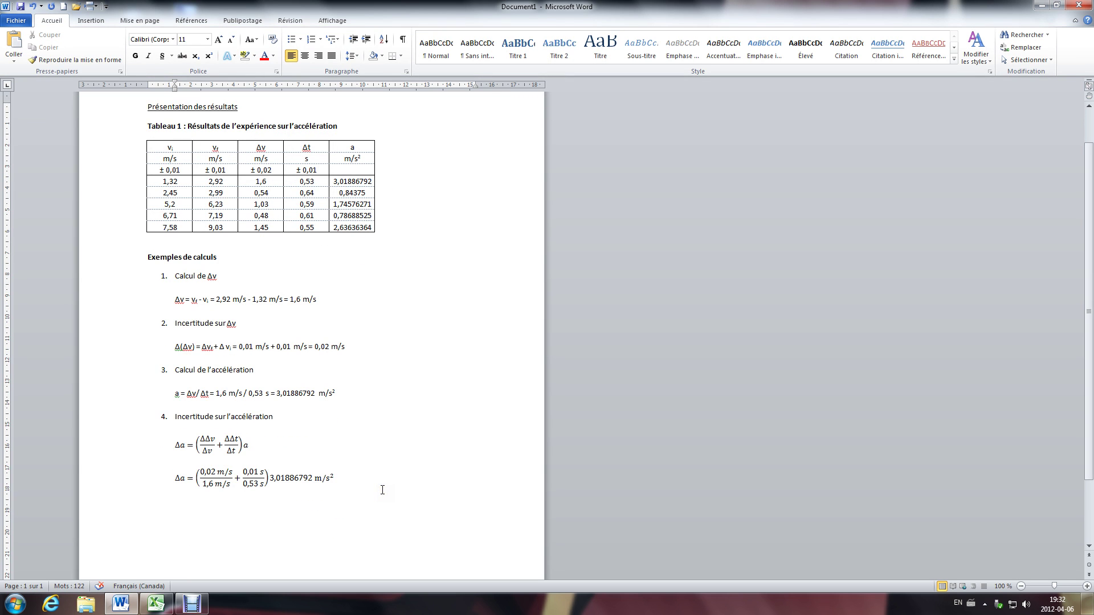
pyautogui.click(195, 477)
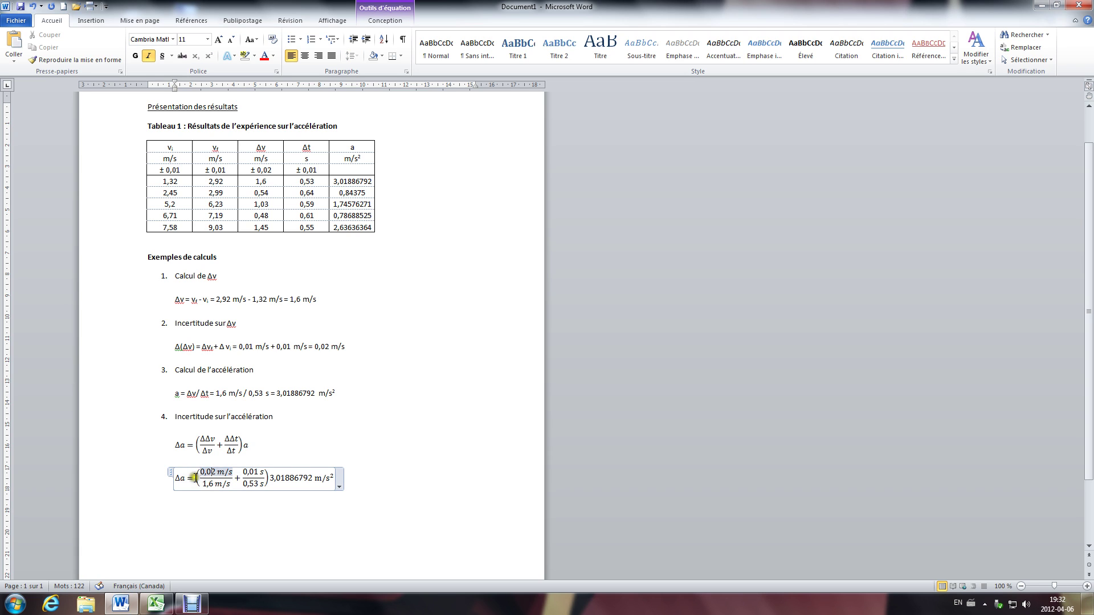
pyautogui.click(176, 476)
pyautogui.click(384, 478)
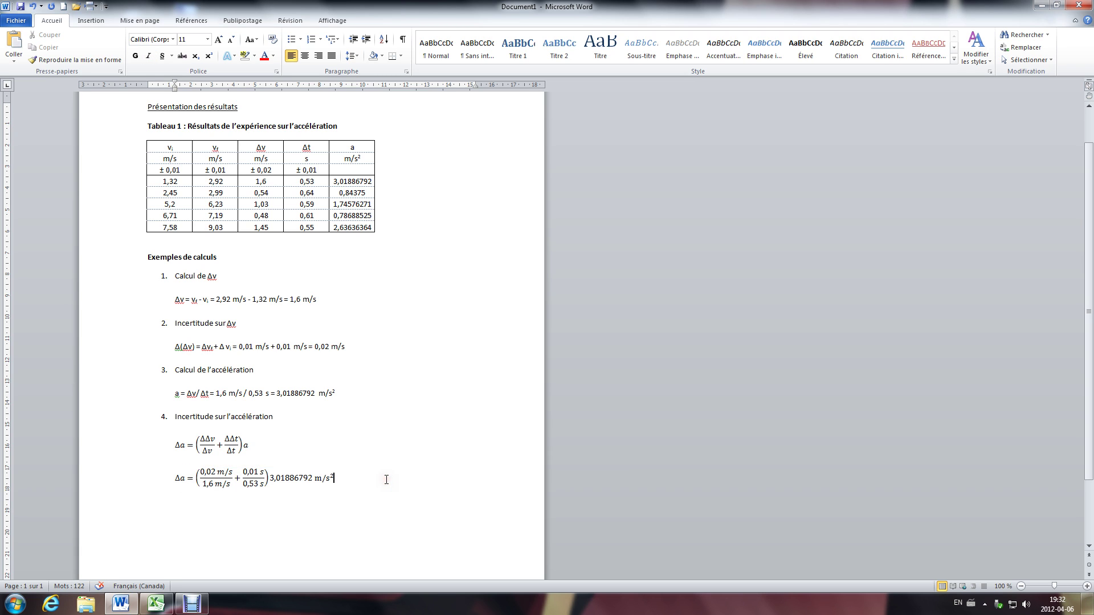
pyautogui.press('Return')
pyautogui.write('Δa =')
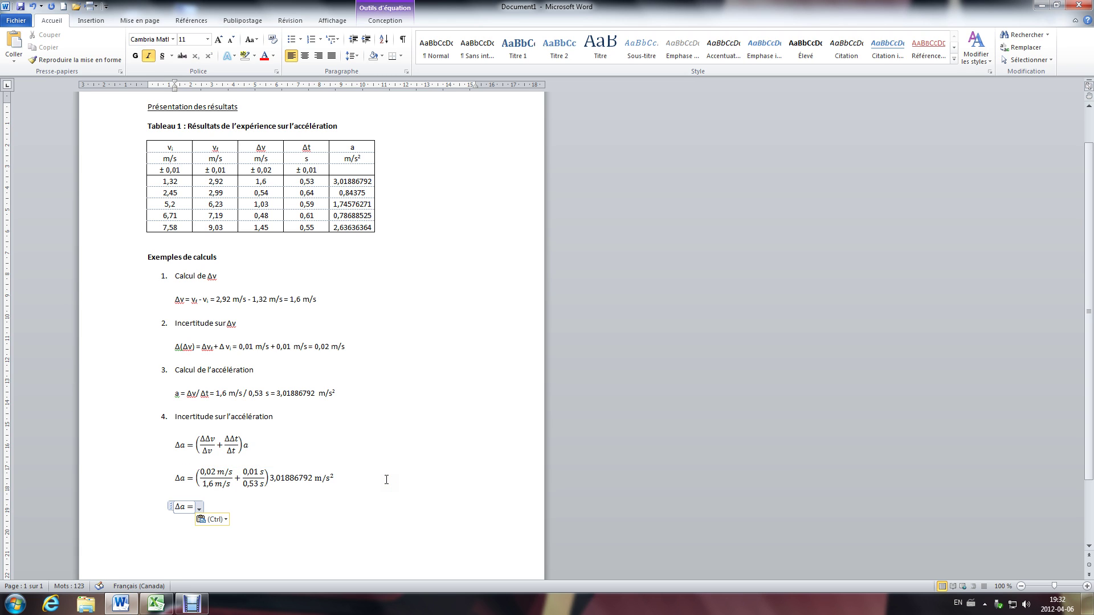
pyautogui.click(332, 505)
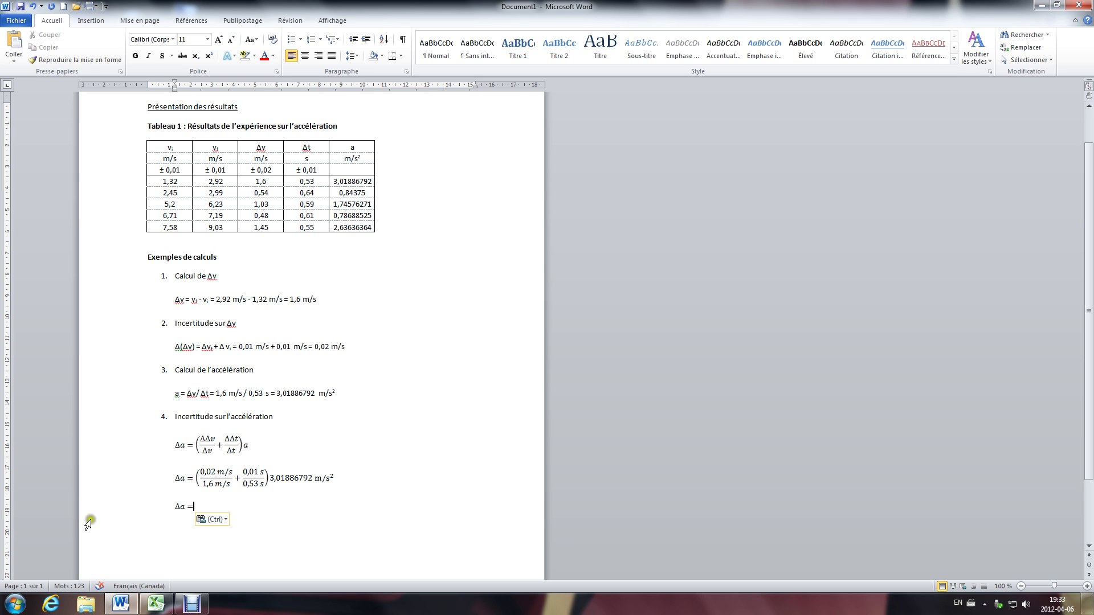
# Switch to the Excel workbook and examine the uncertainties in row 3 under the vi, vf, delta v, delta t and a columns.
pyautogui.click(156, 601)
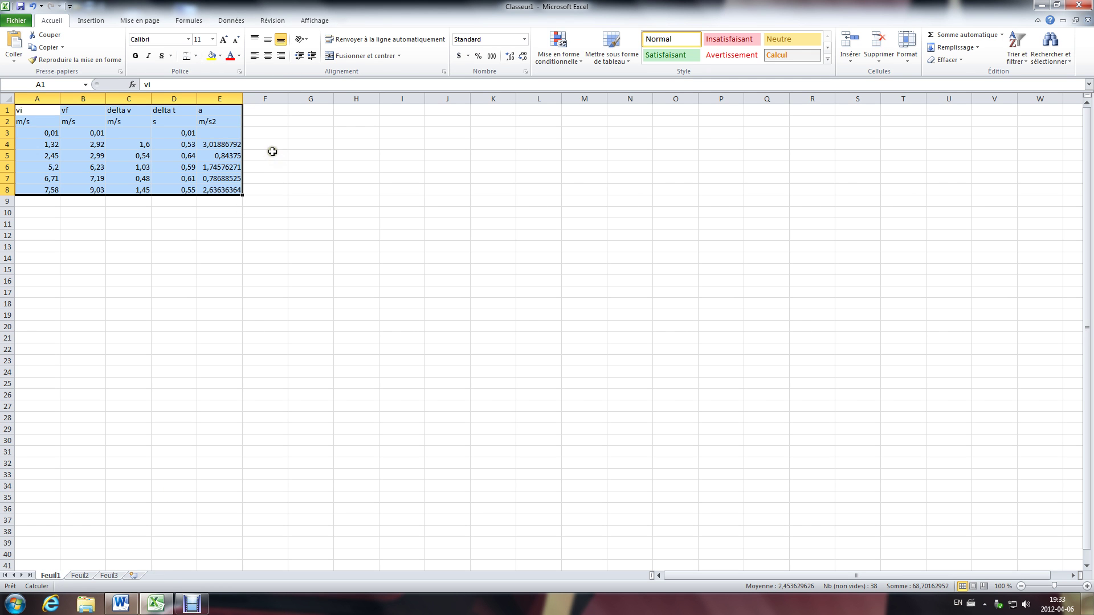
pyautogui.click(274, 144)
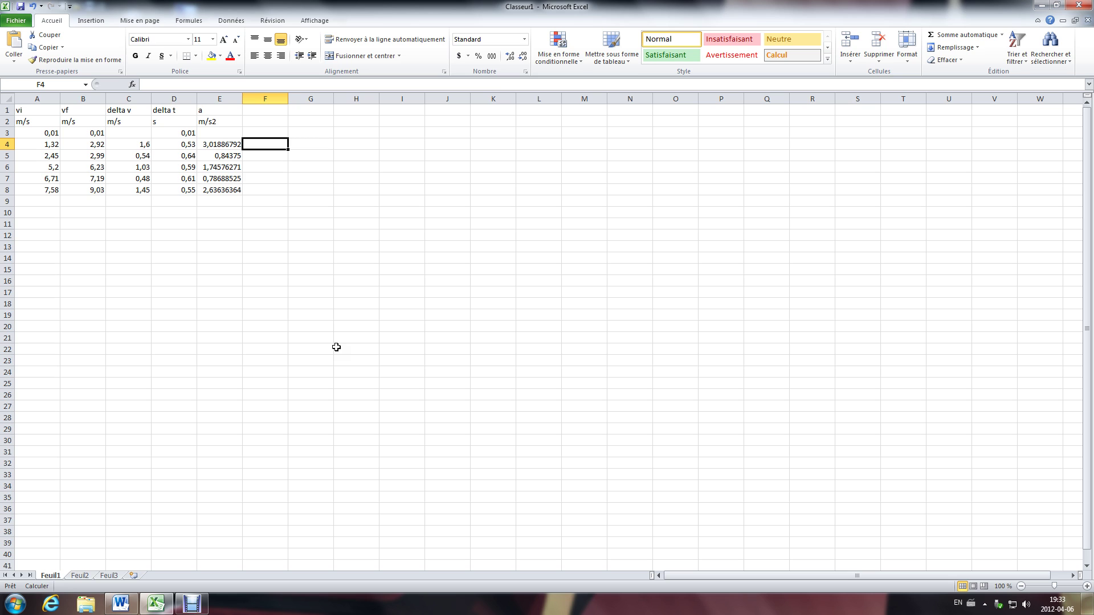
pyautogui.click(215, 132)
pyautogui.click(135, 134)
pyautogui.click(91, 134)
pyautogui.click(46, 134)
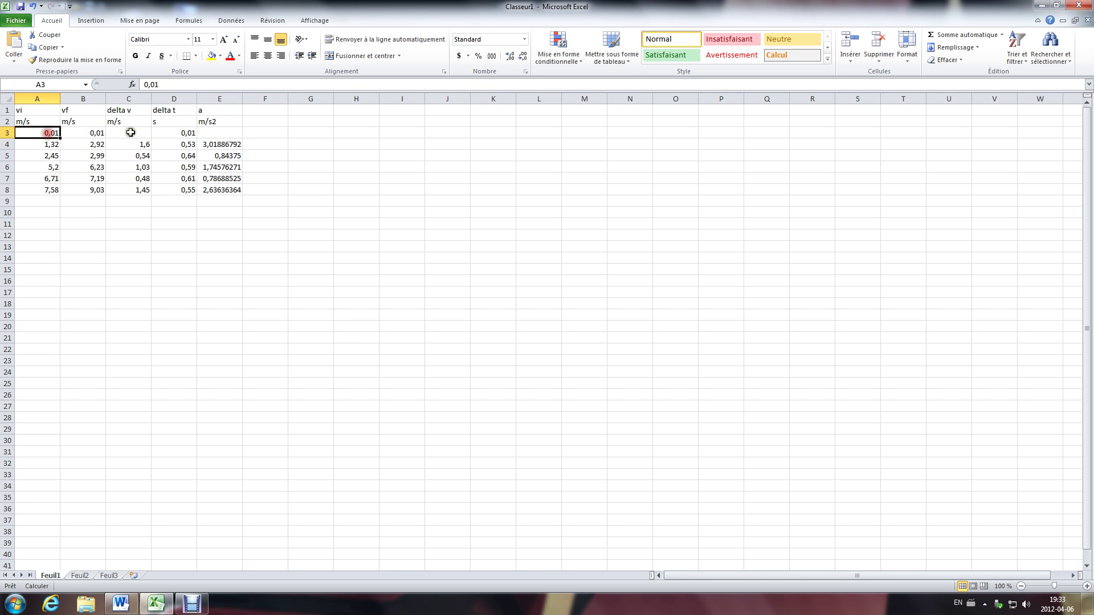
pyautogui.click(131, 133)
pyautogui.click(174, 133)
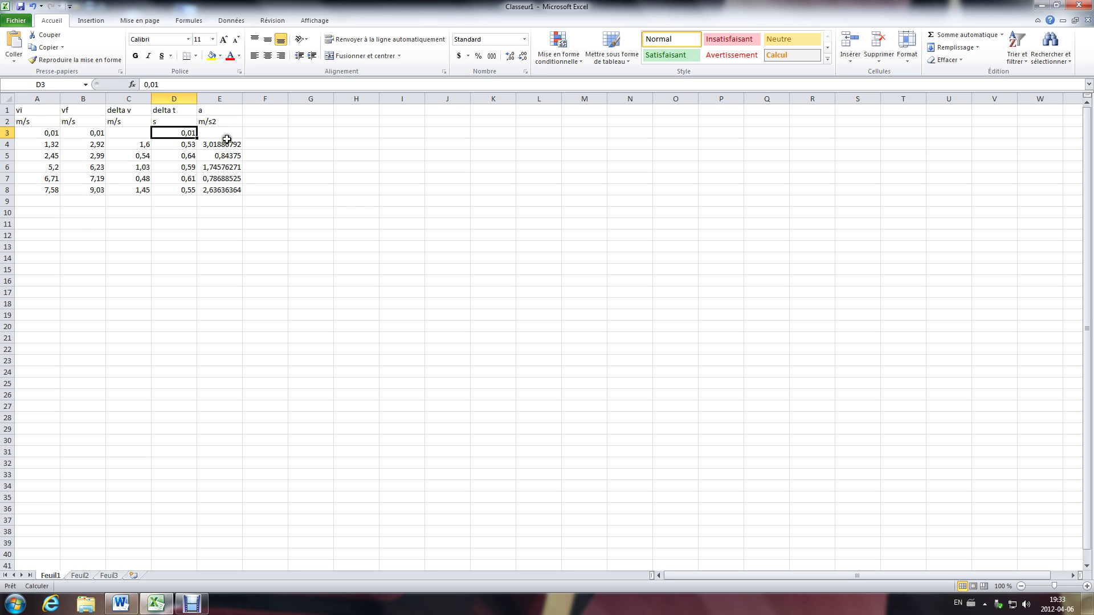
# Enter a ± sign in cell F4, beside the first acceleration value.
pyautogui.click(260, 144)
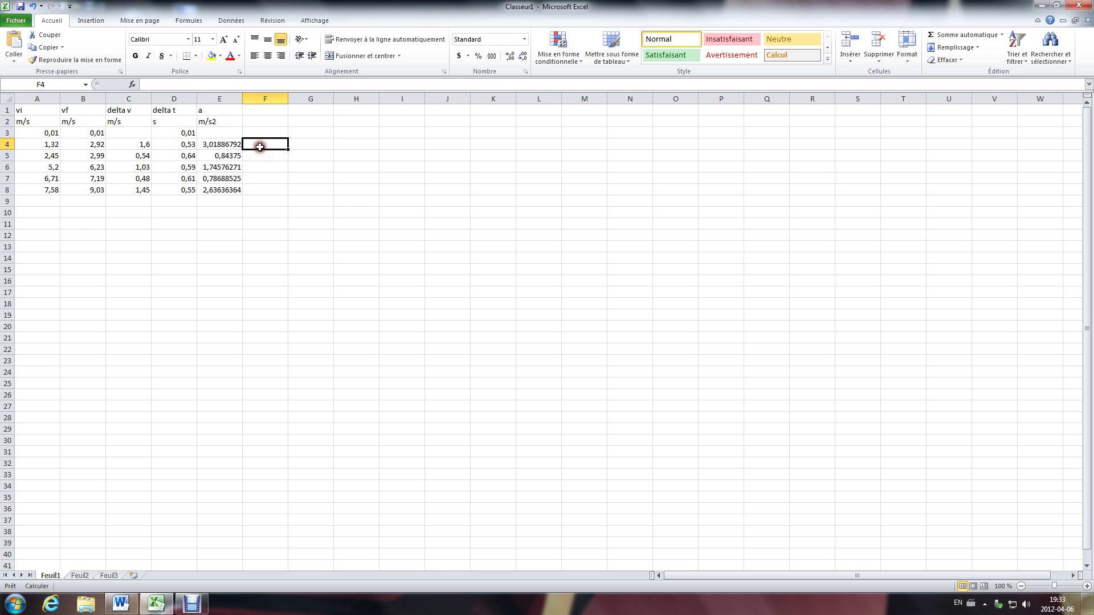
pyautogui.write('±')
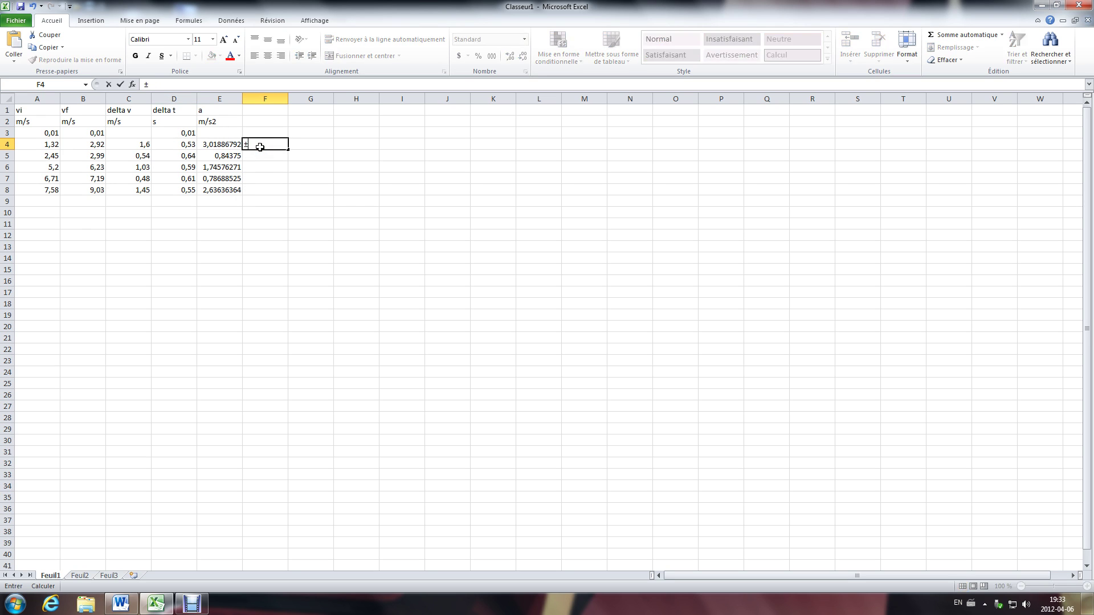
pyautogui.hotkey('ctrl', 'Return')
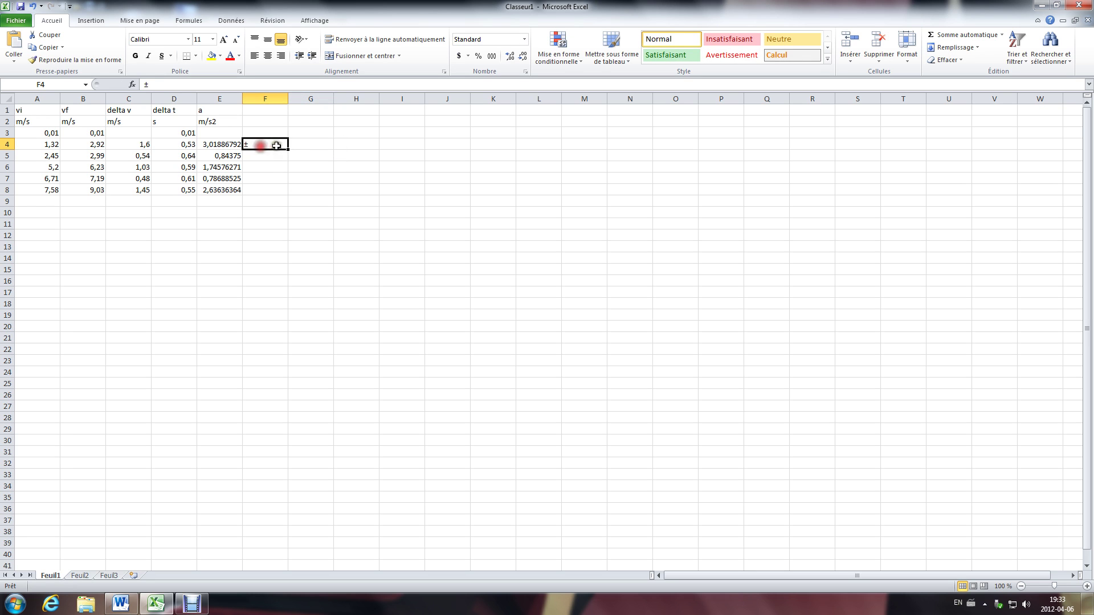
# Copy the ± sign from F4 down to F8 and narrow column F to fit the sign.
pyautogui.moveTo(288, 148); pyautogui.dragTo(288, 194)
pyautogui.click(327, 177)
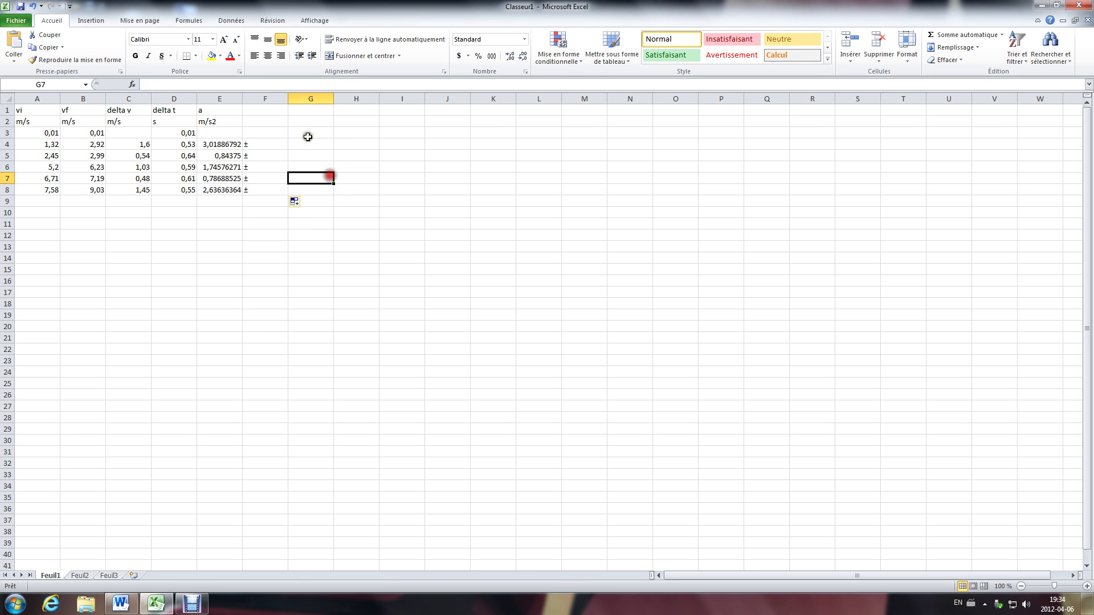
pyautogui.moveTo(289, 96); pyautogui.dragTo(252, 97)
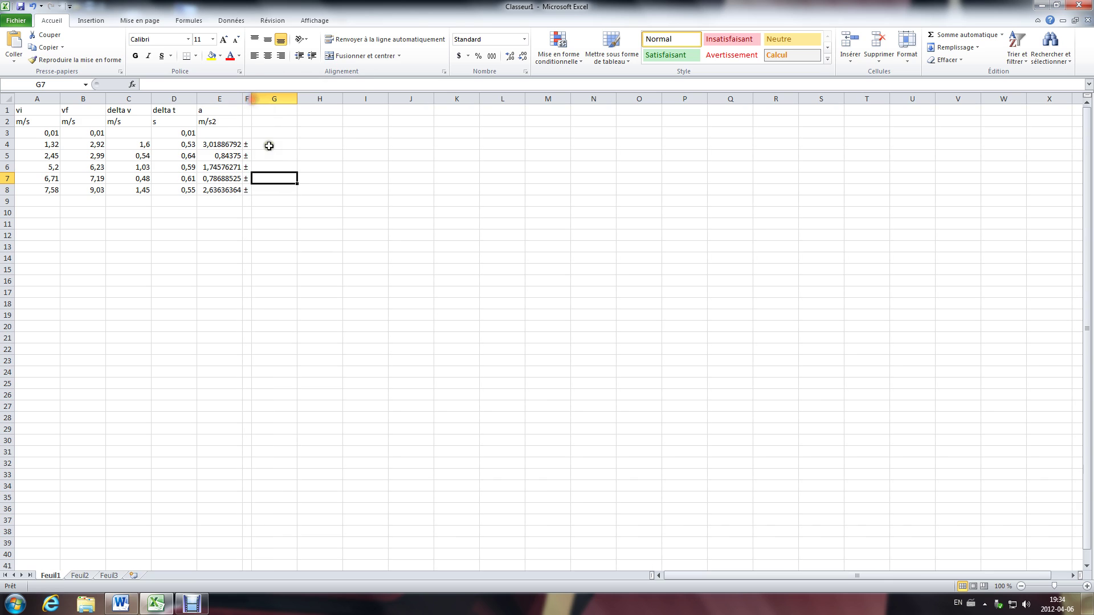
# Enter the acceleration uncertainty formula =((0,02/C4)+(0,01/D4))*E4 in cell G4.
pyautogui.click(280, 147)
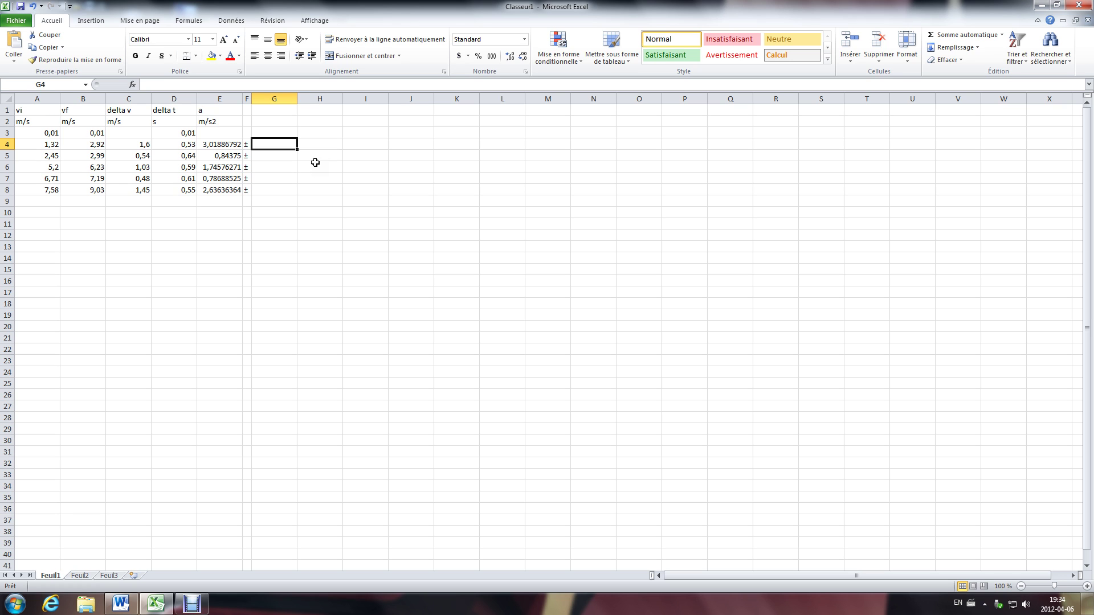
pyautogui.write('=')
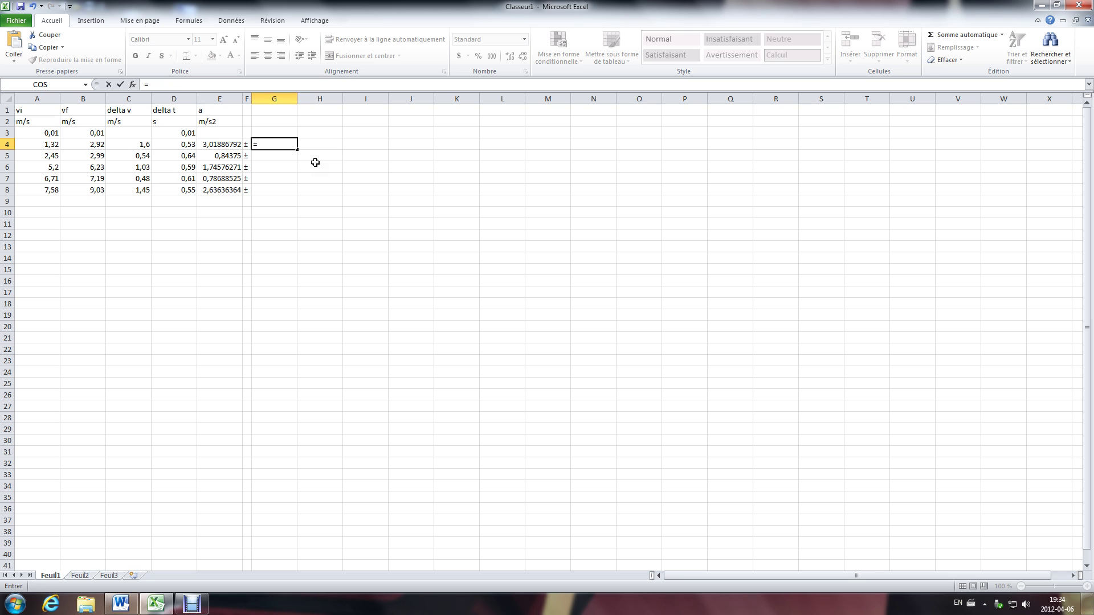
pyautogui.write('(0,02/')
pyautogui.click(134, 144)
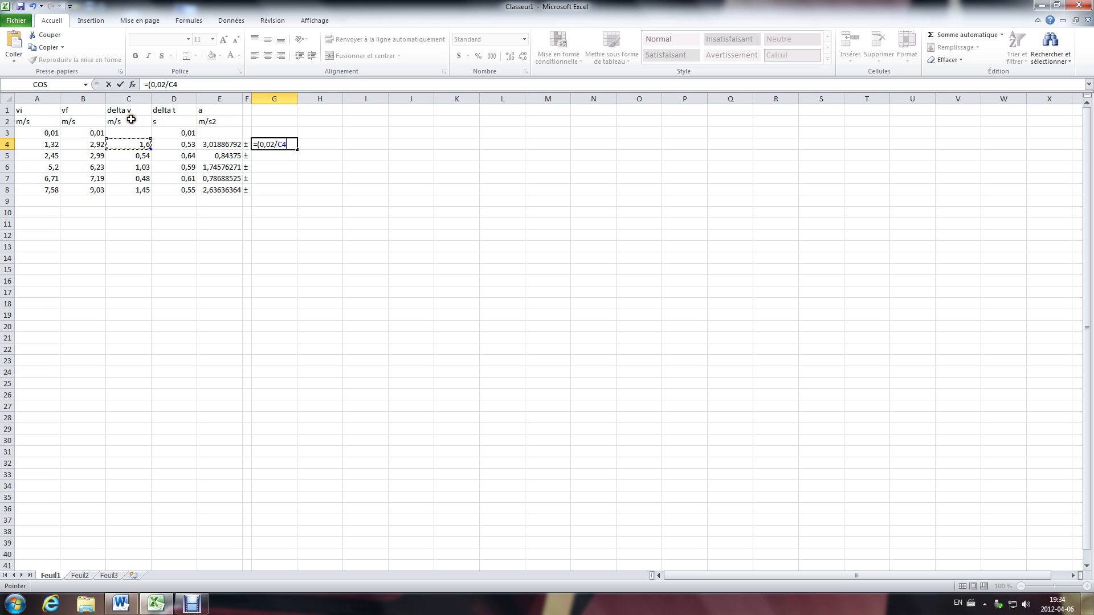
pyautogui.write(')+(0,01/')
pyautogui.click(182, 146)
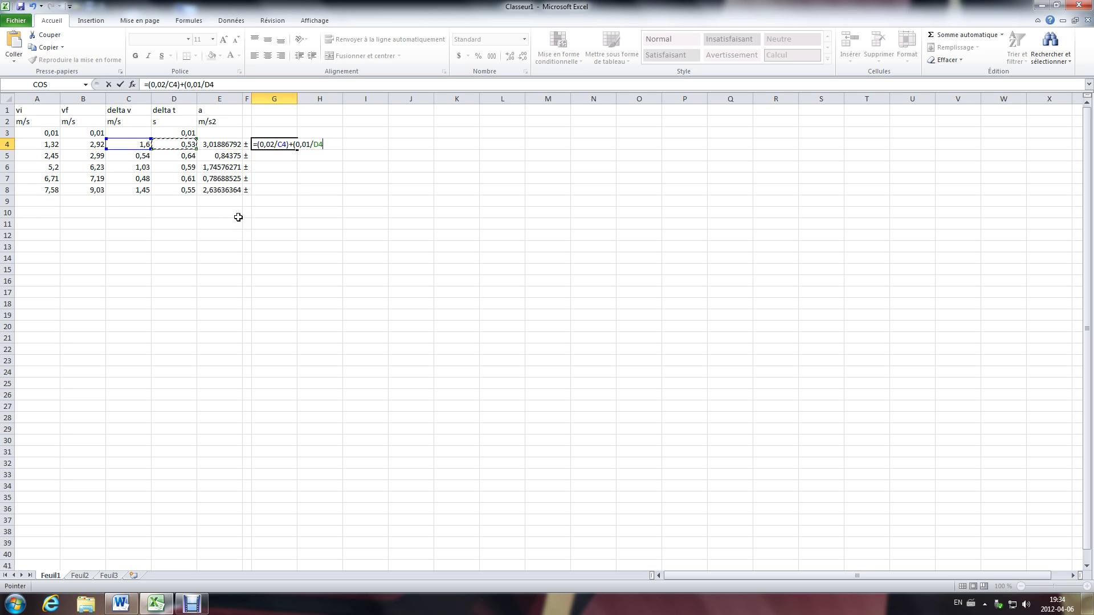
pyautogui.write(')')
pyautogui.click(147, 85)
pyautogui.write('(')
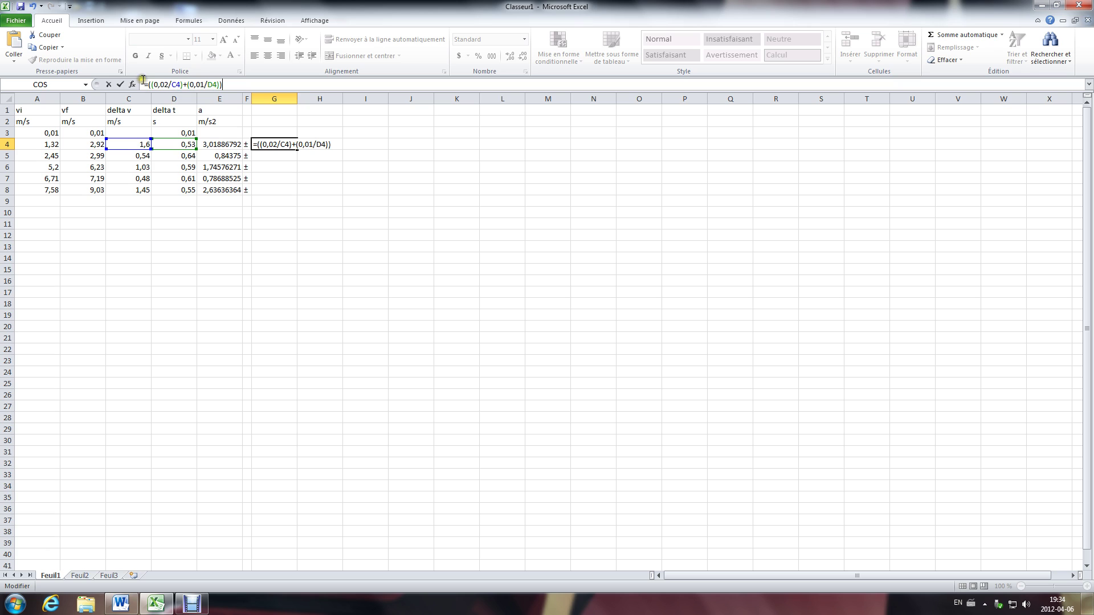
pyautogui.click(181, 86)
pyautogui.click(236, 82)
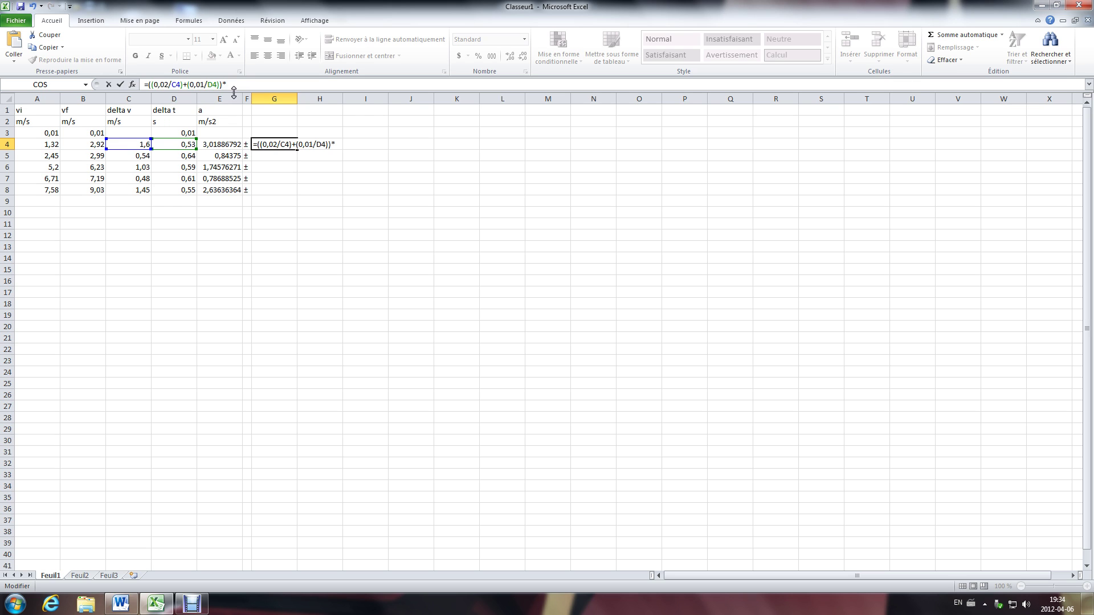
pyautogui.click(224, 144)
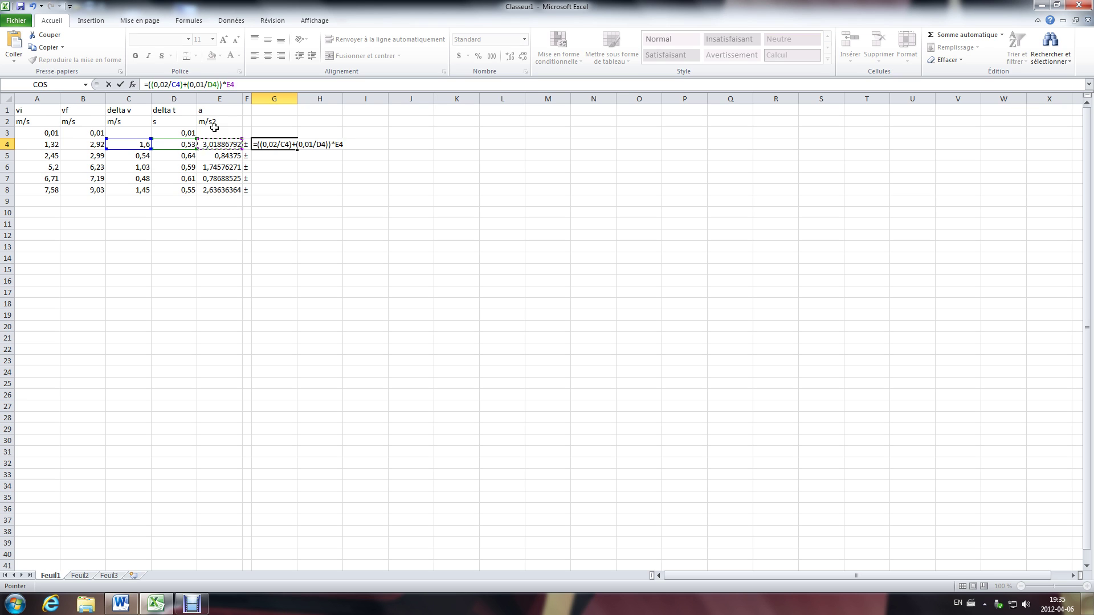
pyautogui.press('Return')
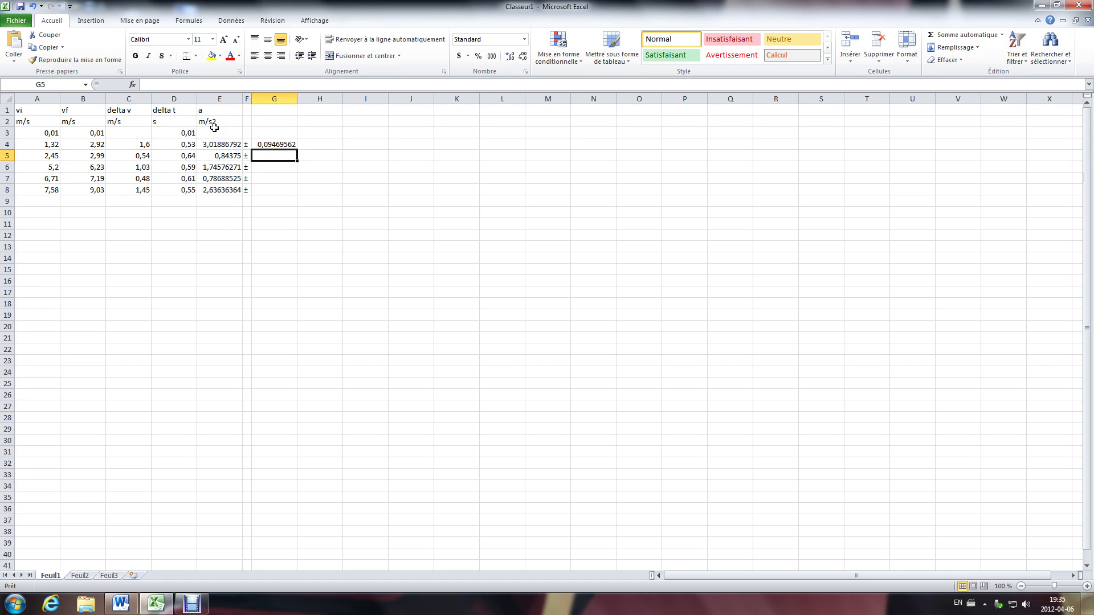
# Copy the uncertainty formula from G4 down to G8 for the remaining accelerations.
pyautogui.click(294, 145)
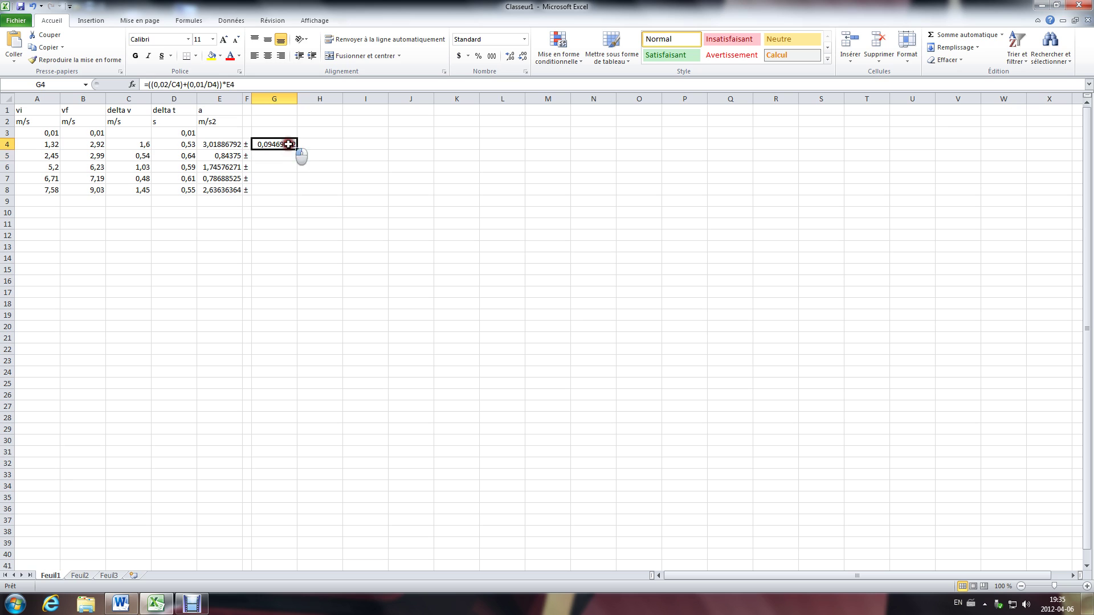
pyautogui.moveTo(297, 150); pyautogui.dragTo(286, 195)
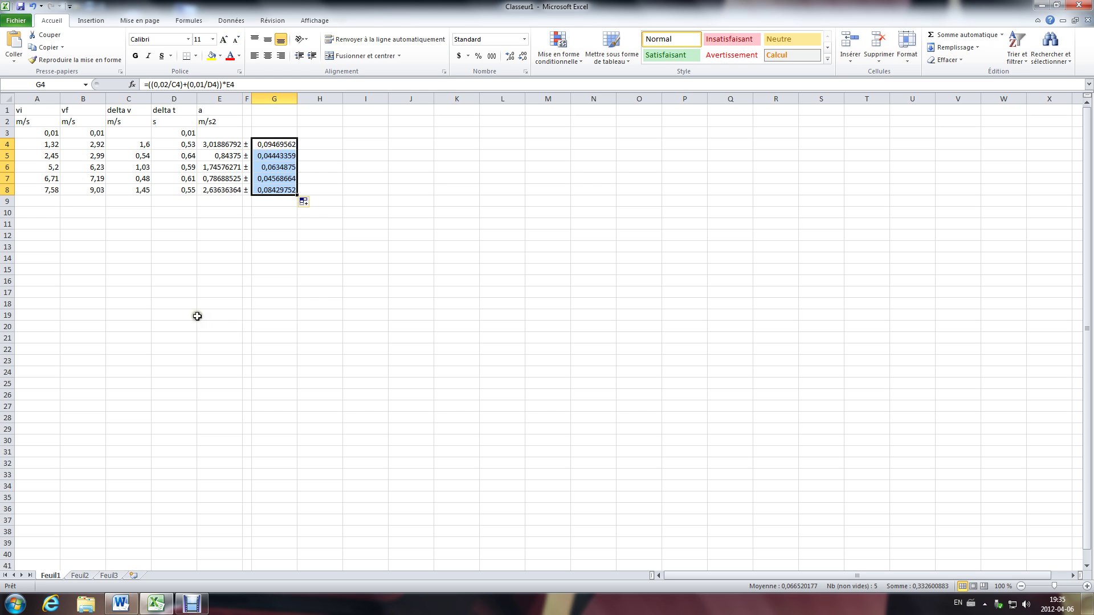
pyautogui.click(266, 249)
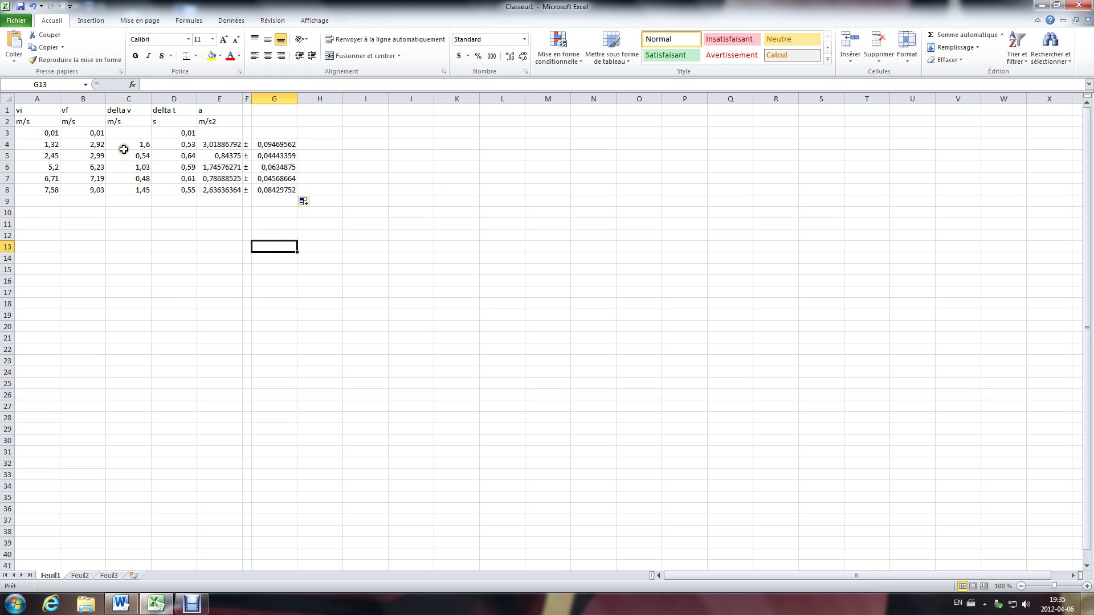
# Enter the delta v uncertainty 0,02 in cell C3.
pyautogui.click(130, 131)
pyautogui.write('0,0')
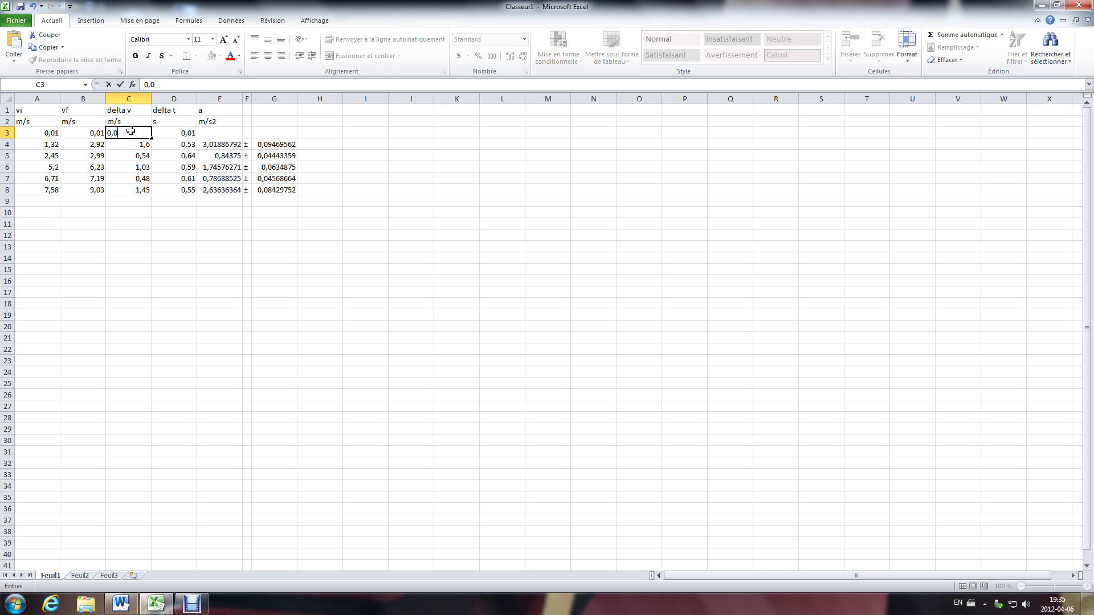
pyautogui.write('2')
pyautogui.press('Return')
pyautogui.click(352, 267)
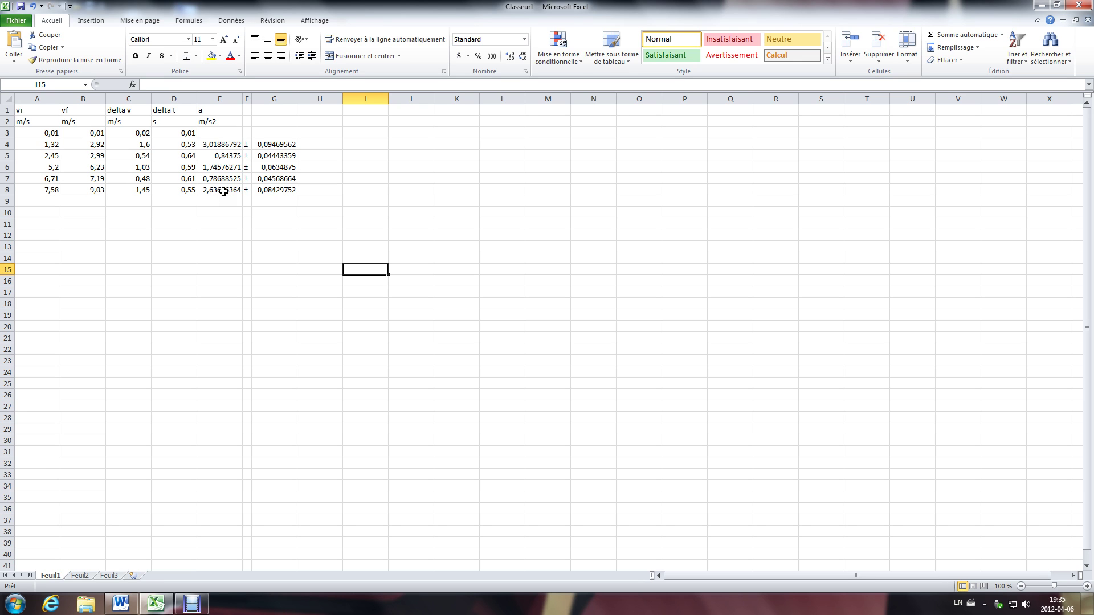
# Reduce the accelerations and their uncertainties in E4:G8 to two decimal places.
pyautogui.click(222, 144)
pyautogui.moveTo(222, 144); pyautogui.dragTo(272, 190)
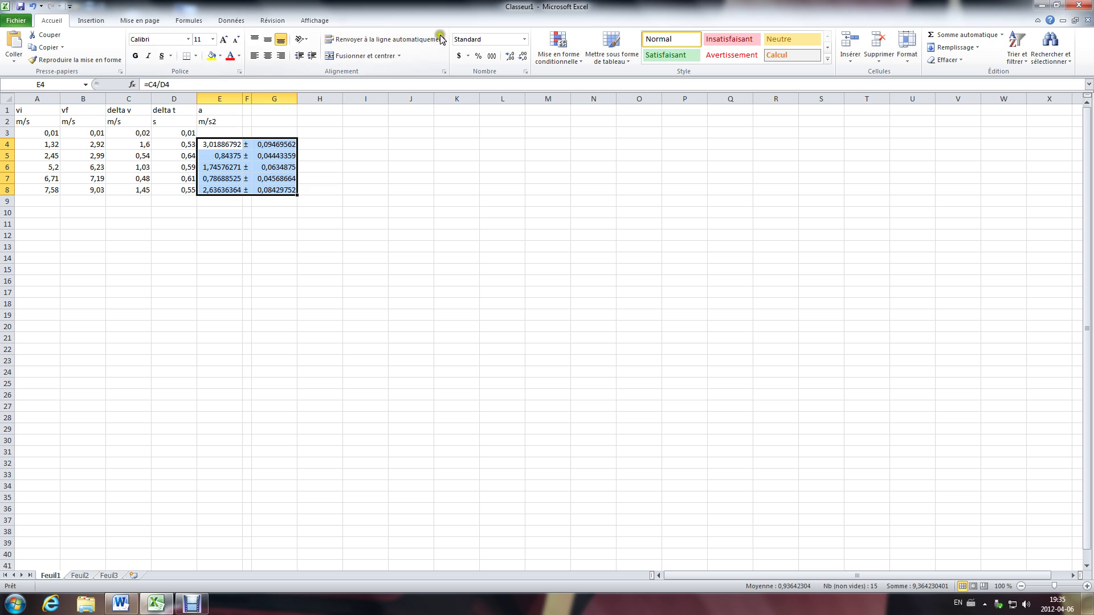
pyautogui.click(510, 57)
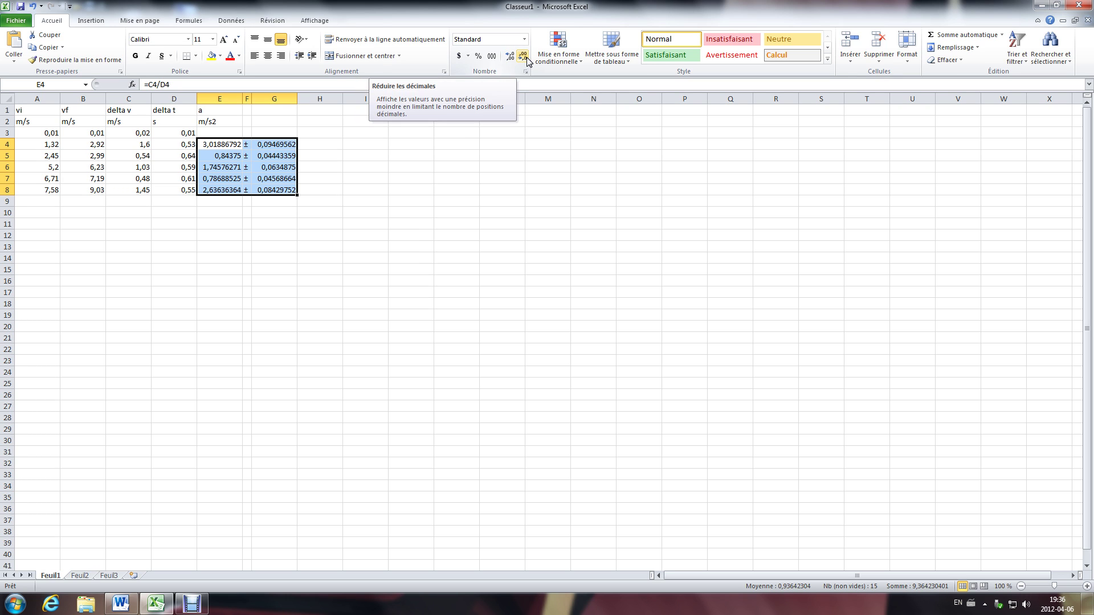
pyautogui.click(524, 57)
pyautogui.click(523, 59)
pyautogui.click(524, 57)
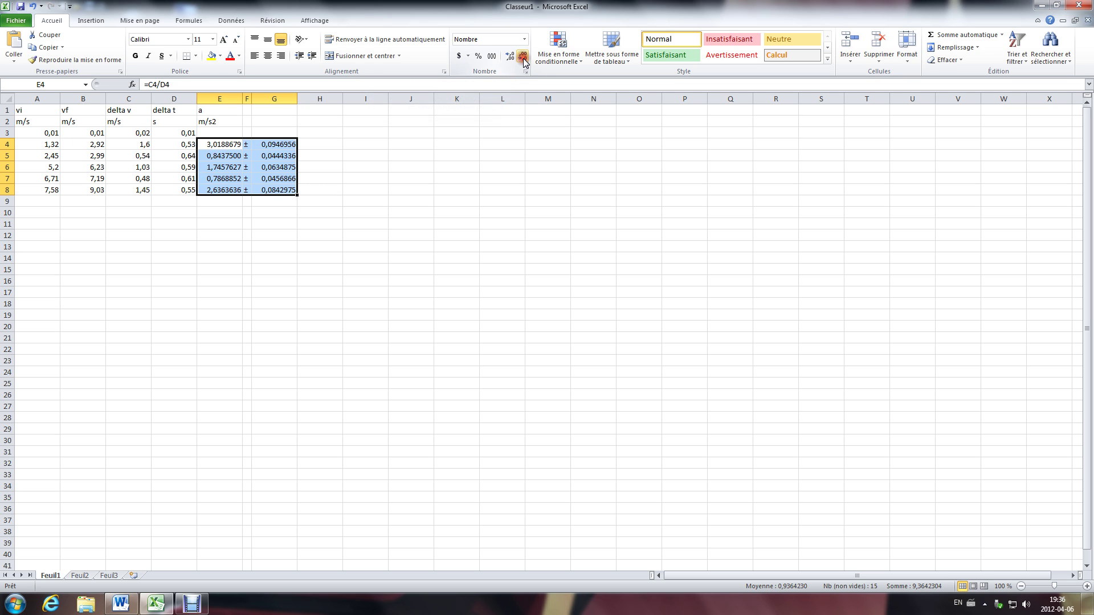
pyautogui.click(525, 57)
pyautogui.click(524, 57)
pyautogui.click(524, 58)
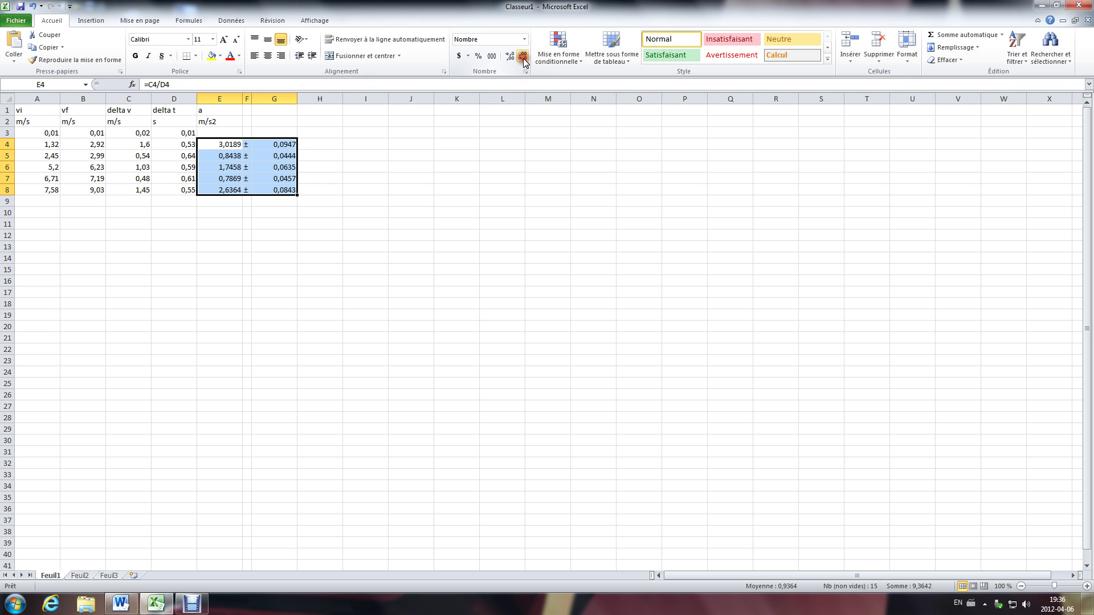
pyautogui.click(524, 58)
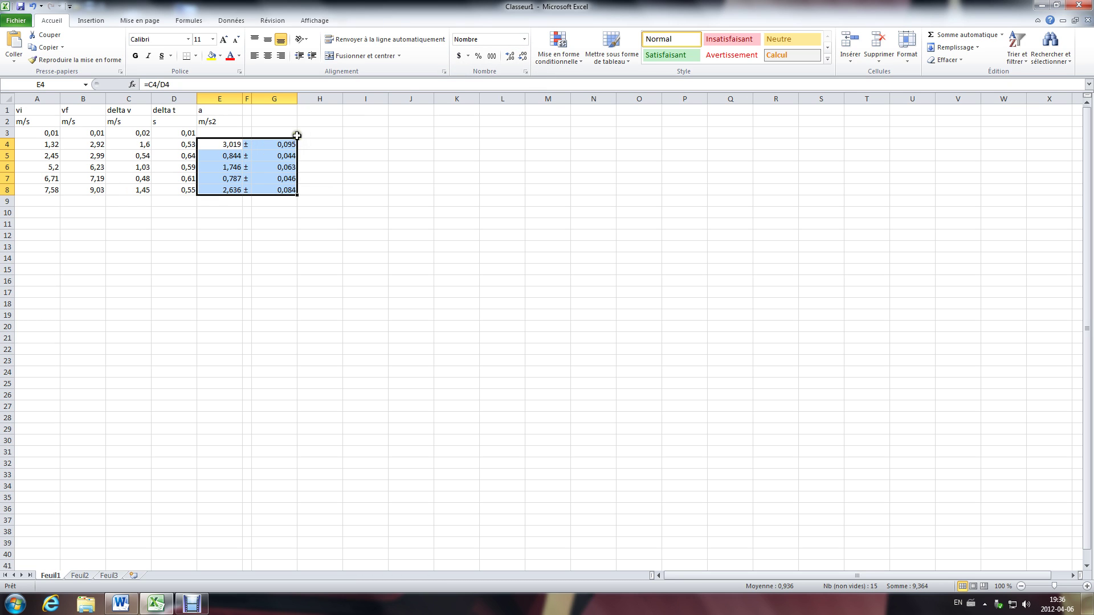
pyautogui.click(525, 58)
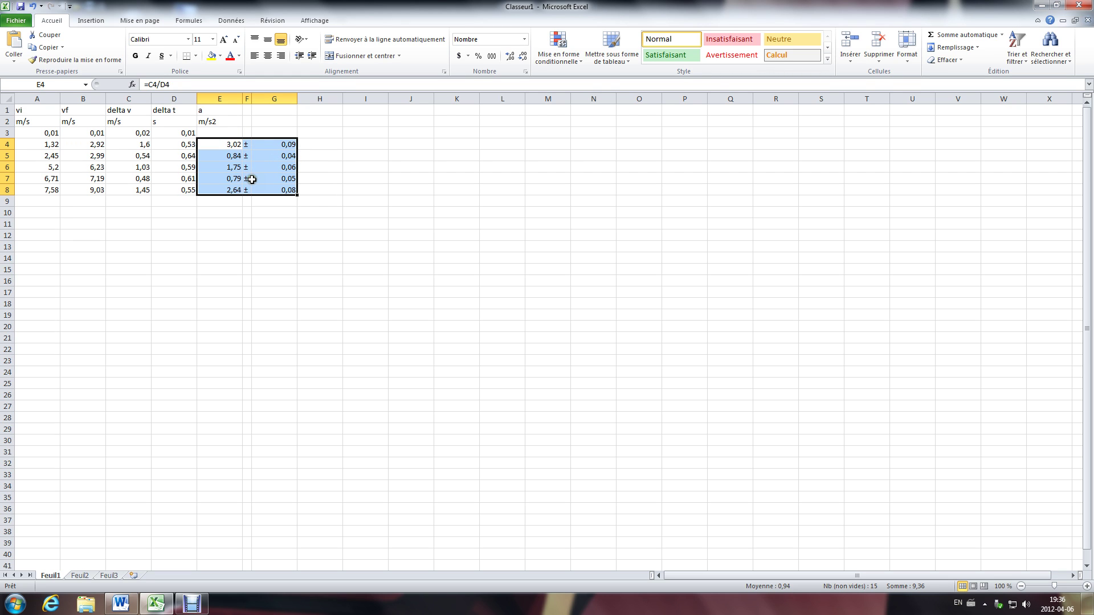
pyautogui.click(419, 208)
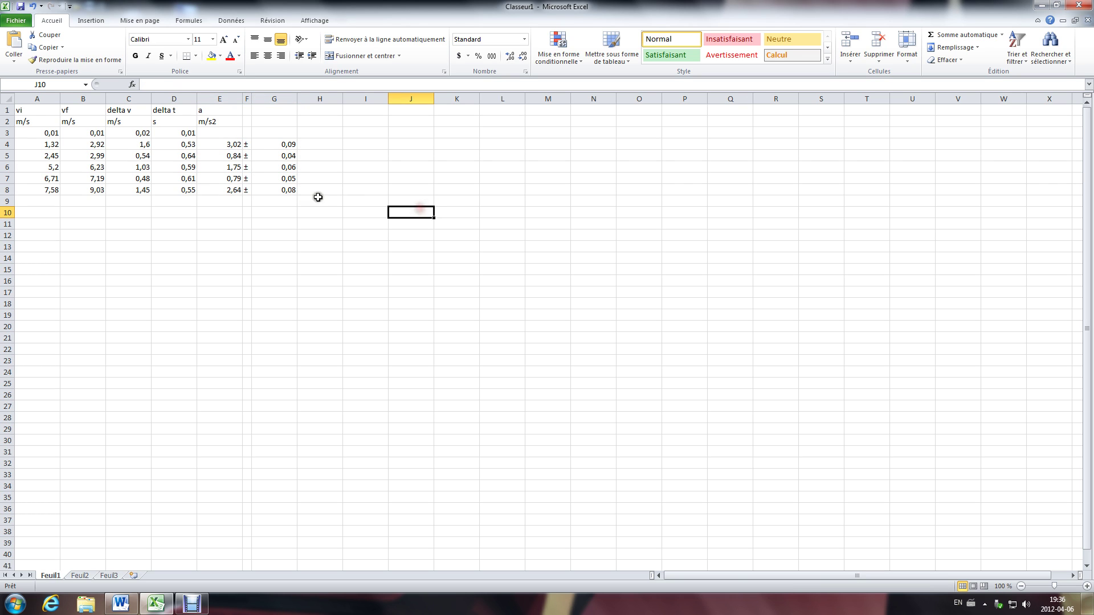
pyautogui.click(291, 145)
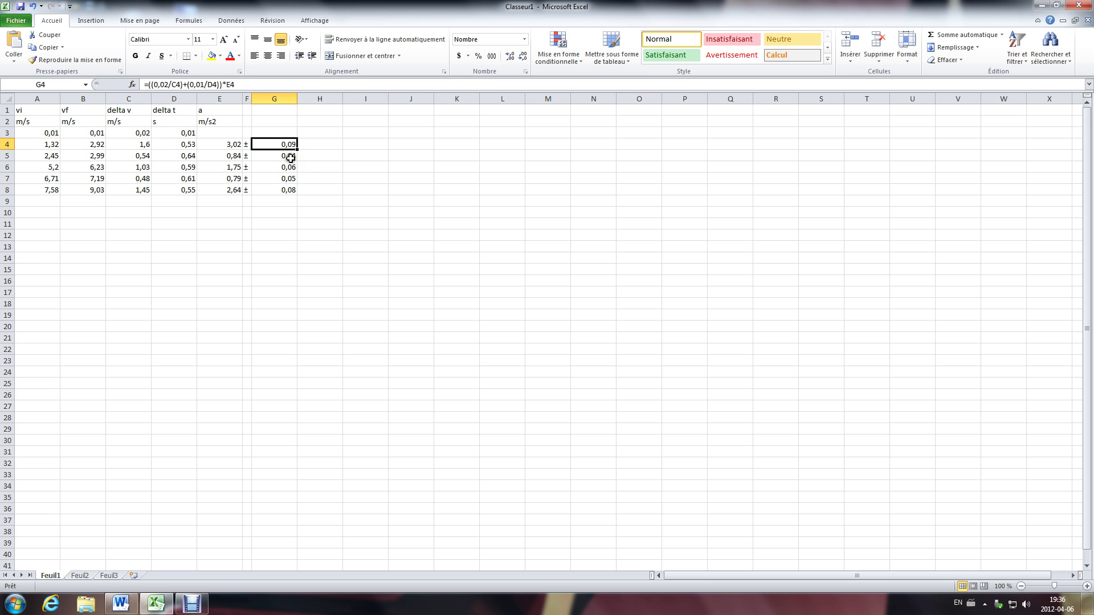
pyautogui.click(290, 158)
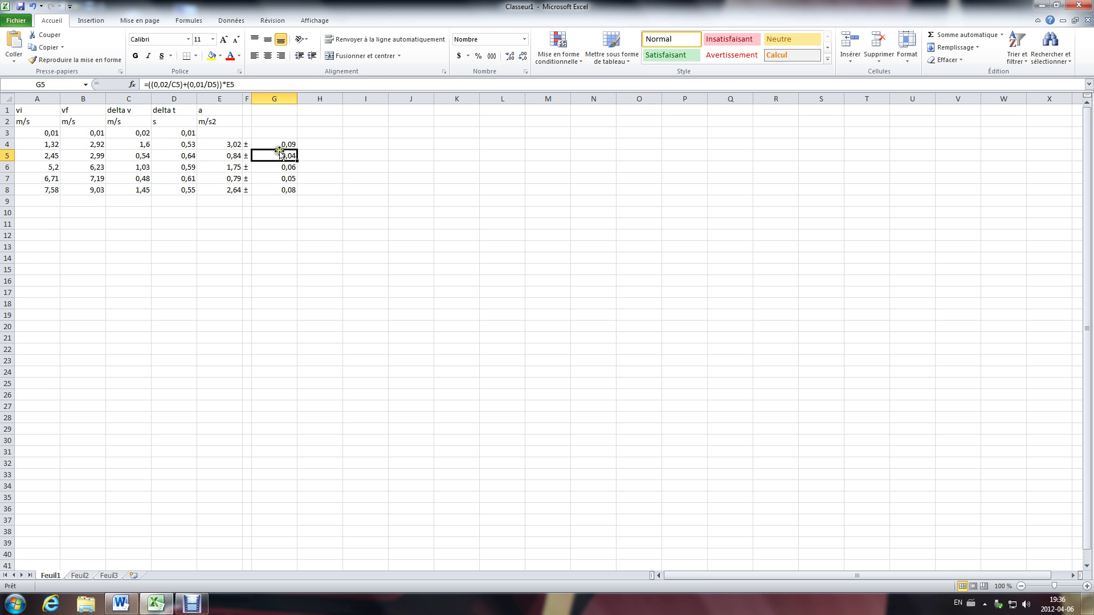
pyautogui.click(221, 155)
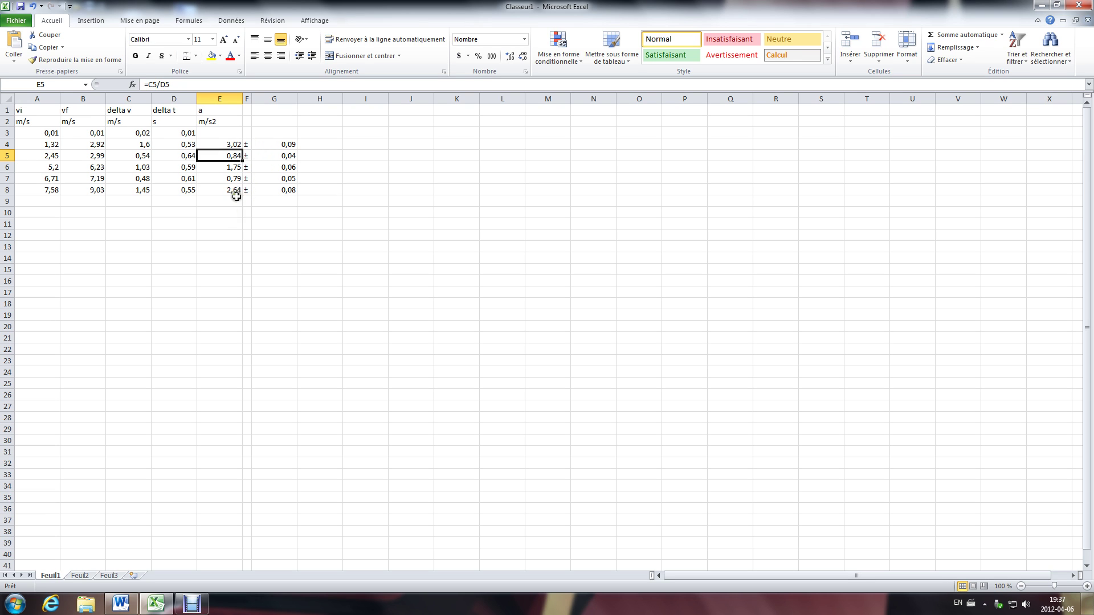
pyautogui.click(224, 280)
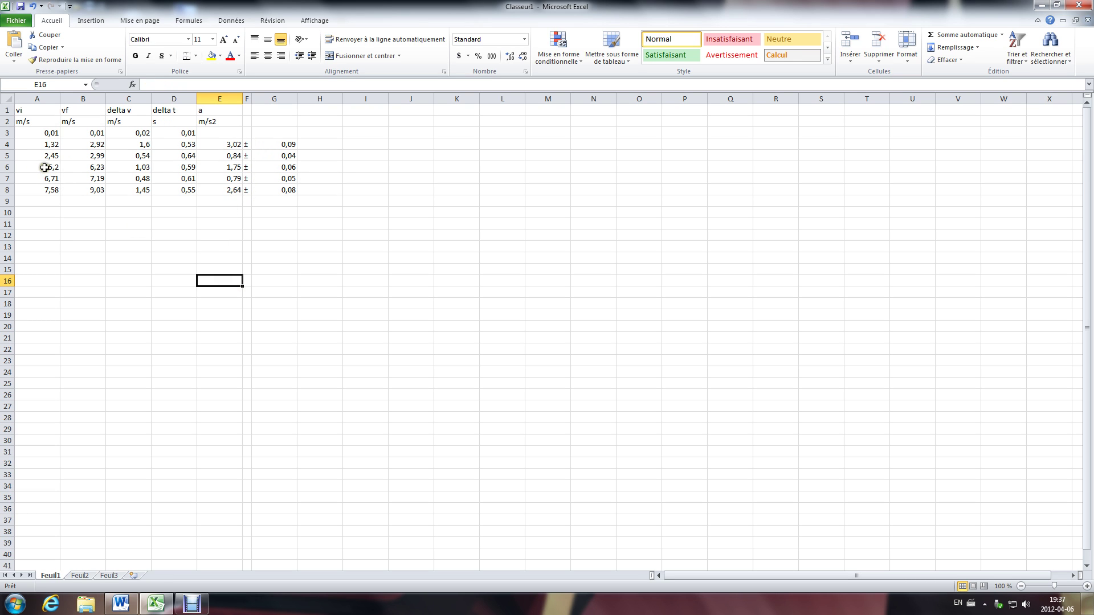
# Try to give the vi value in A6 a second decimal by re-entering it as 5,20.
pyautogui.click(40, 168)
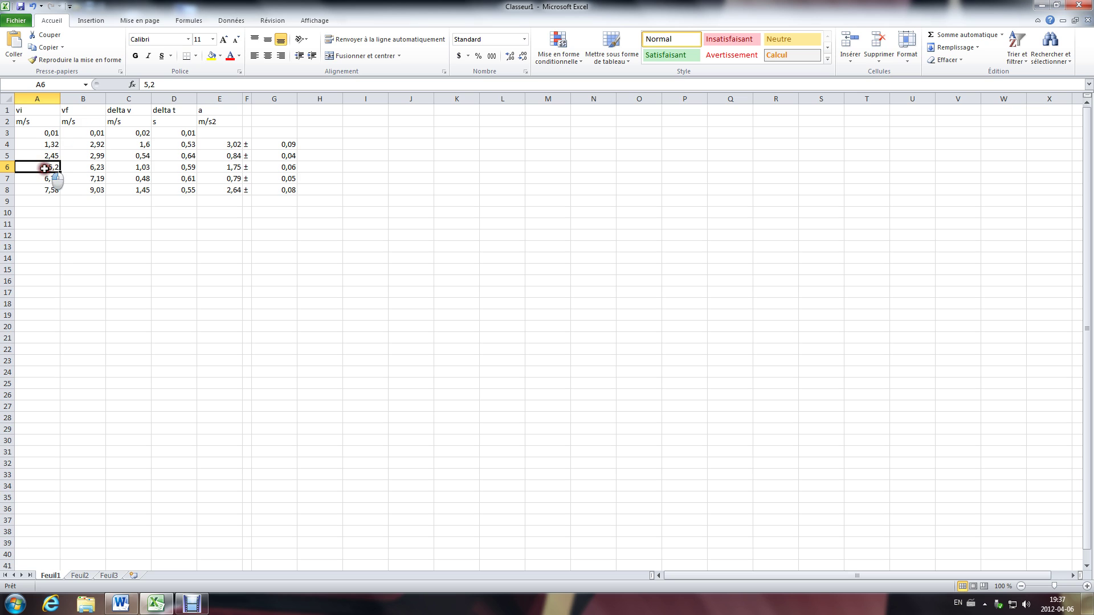
pyautogui.write('5')
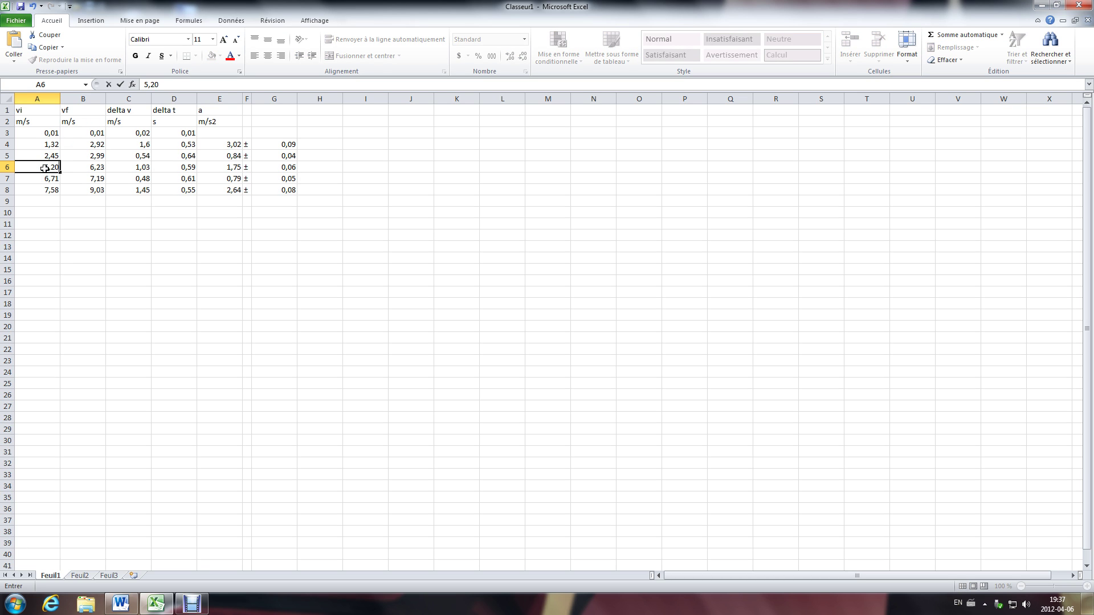
pyautogui.press('Return')
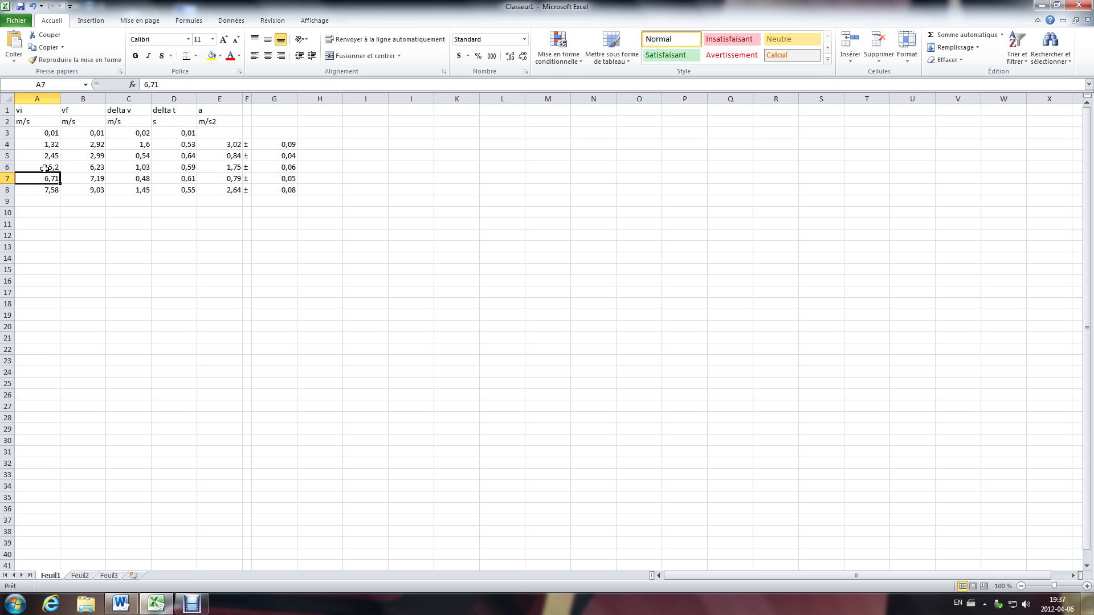
# Format the vi value in A6 and the delta v value in C4 to show two decimal places.
pyautogui.click(44, 169)
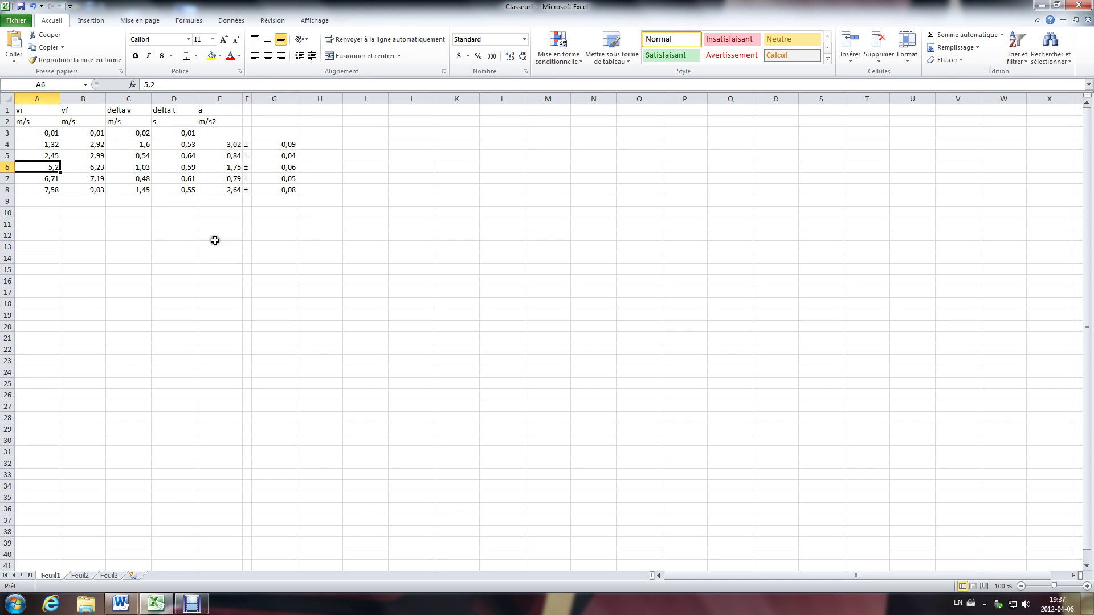
pyautogui.click(510, 59)
pyautogui.click(150, 140)
pyautogui.click(510, 57)
pyautogui.click(391, 291)
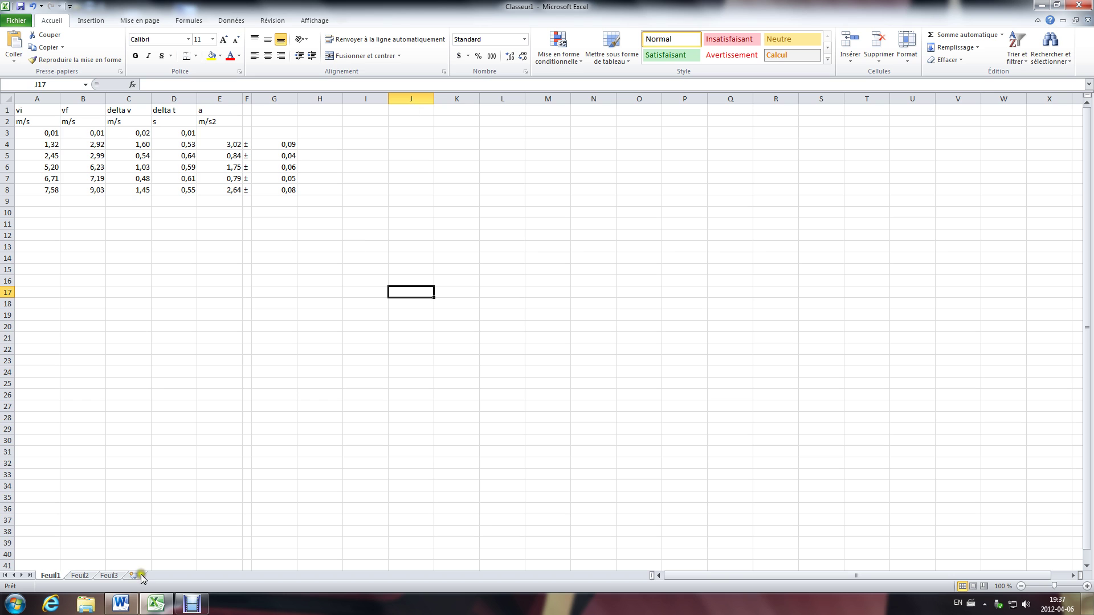
# Switch to the Word document and complete the last Δa line with 0,09 m/s², the 2 in superscript.
pyautogui.click(120, 612)
pyautogui.write('Δa =')
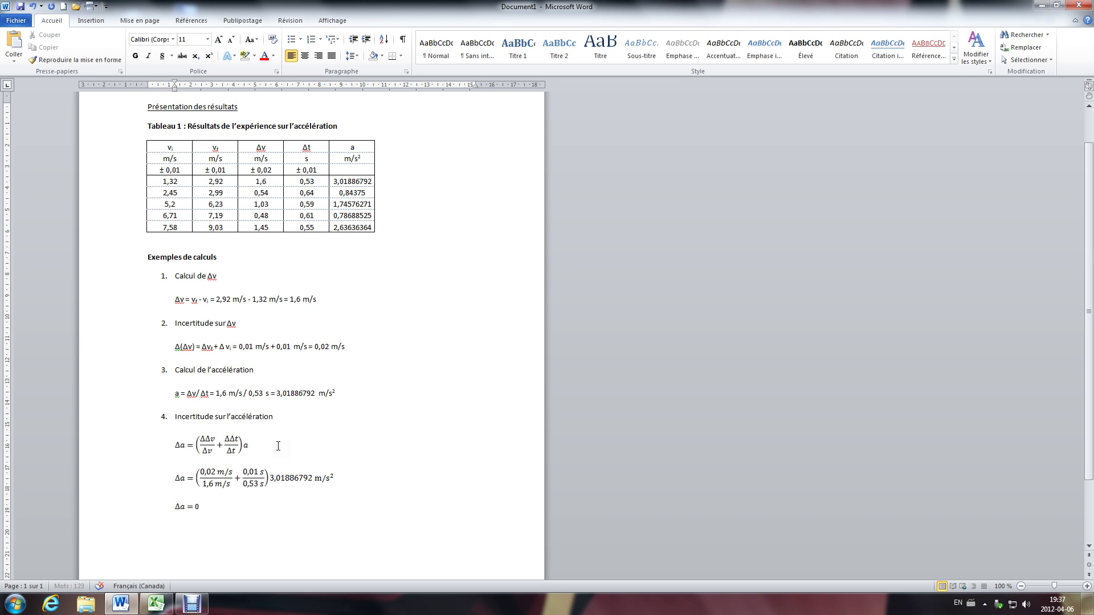
pyautogui.write('0,09 m3')
pyautogui.press('BackSpace')
pyautogui.write('/s2')
pyautogui.hotkey('shift', 'Left')
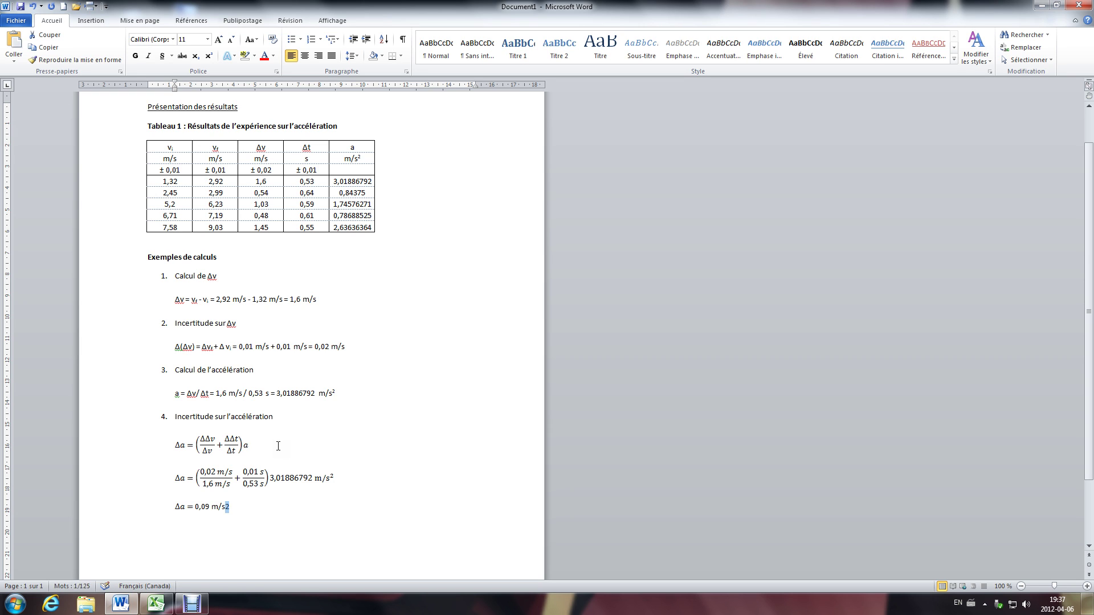
pyautogui.hotkey('ctrl', 'shift', '=')
# Add a trailing zero to two entries of Tableau 1, making the third vi value 5,20 and the first Δv value 1,60.
pyautogui.click(173, 204)
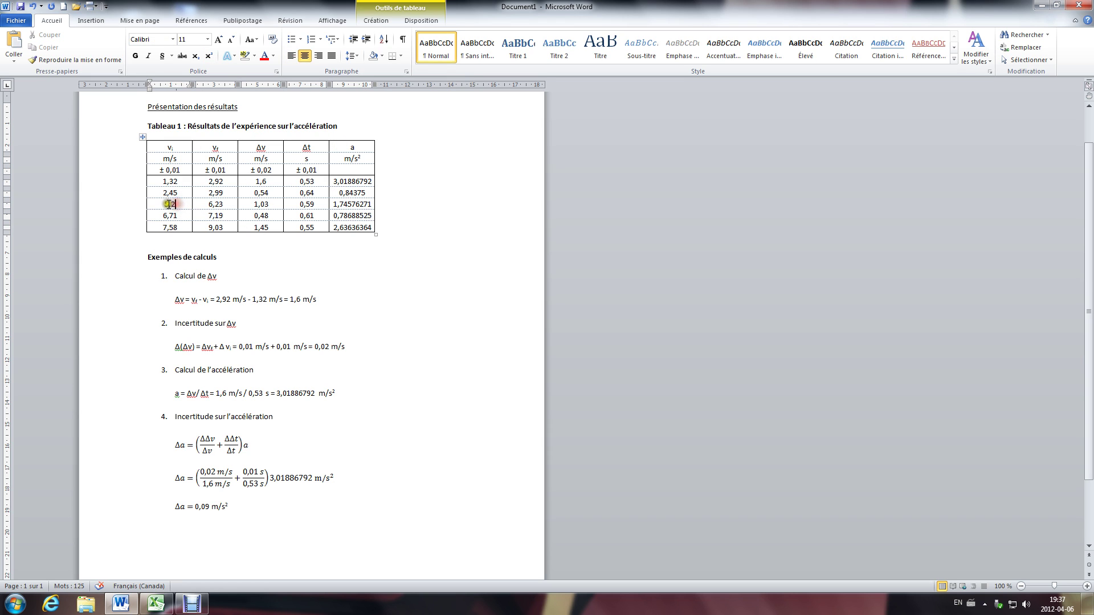
pyautogui.write('0')
pyautogui.click(268, 181)
pyautogui.write('0')
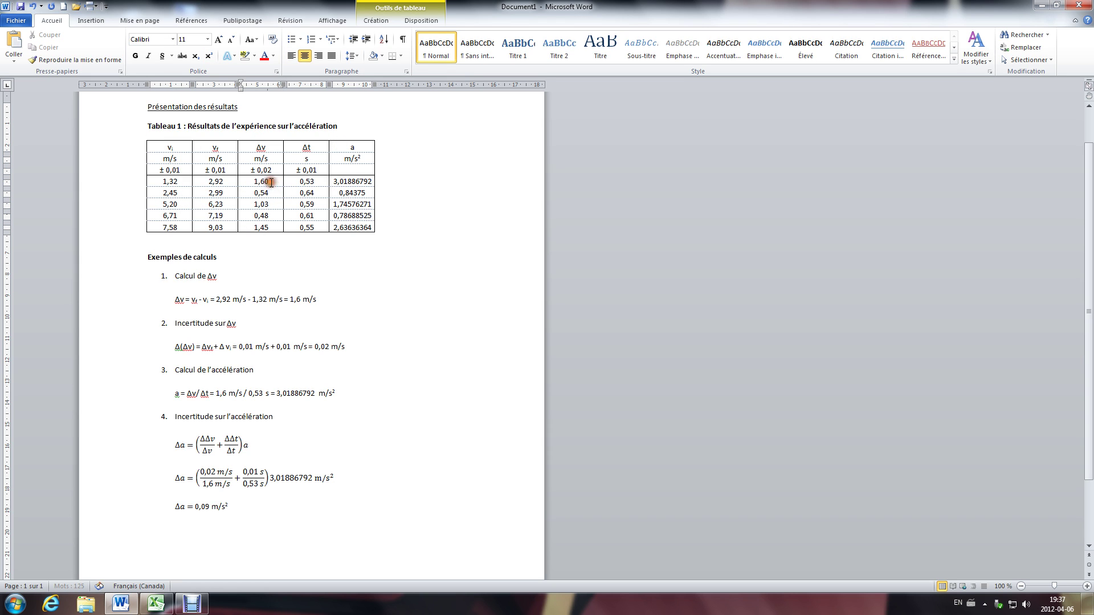
# Round the first acceleration value in Tableau 1 and add its uncertainty, making it 3,02 ± 0,09.
pyautogui.moveTo(373, 181); pyautogui.dragTo(346, 180)
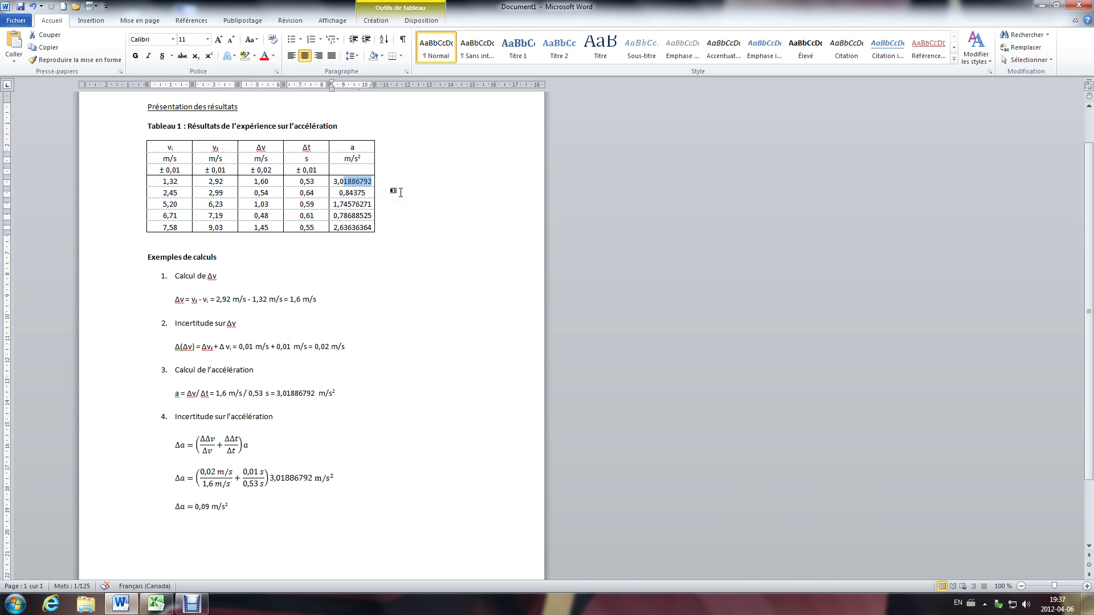
pyautogui.write('2 ±')
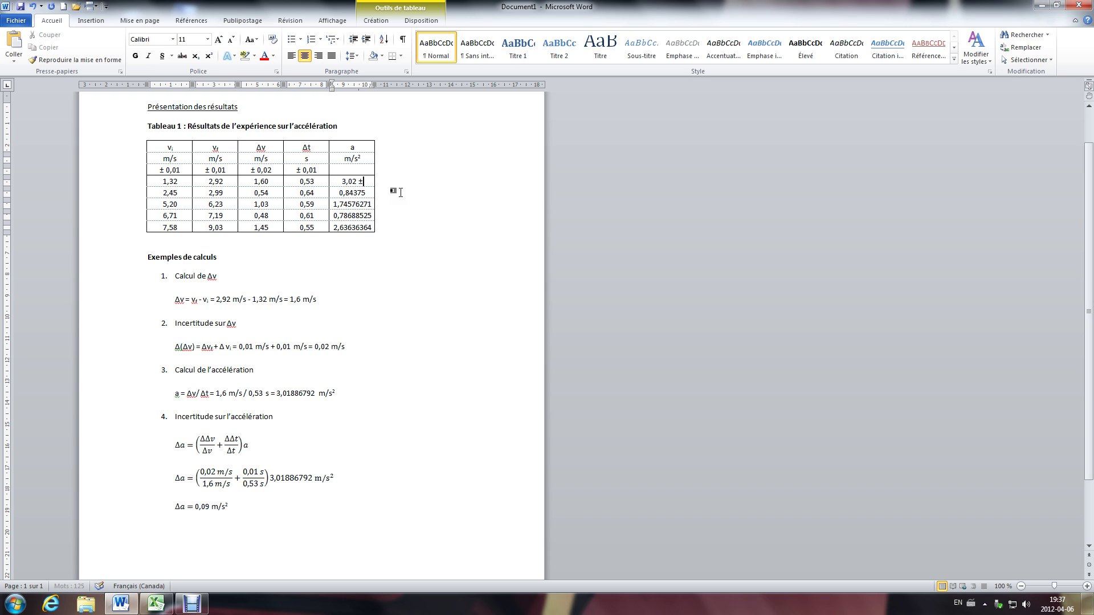
pyautogui.write(' 0,09')
# Check the second acceleration row in the Excel sheet and change its Tableau 1 entry in Word to 0,84 ± 0,04.
pyautogui.hotkey('alt', 'Tab')
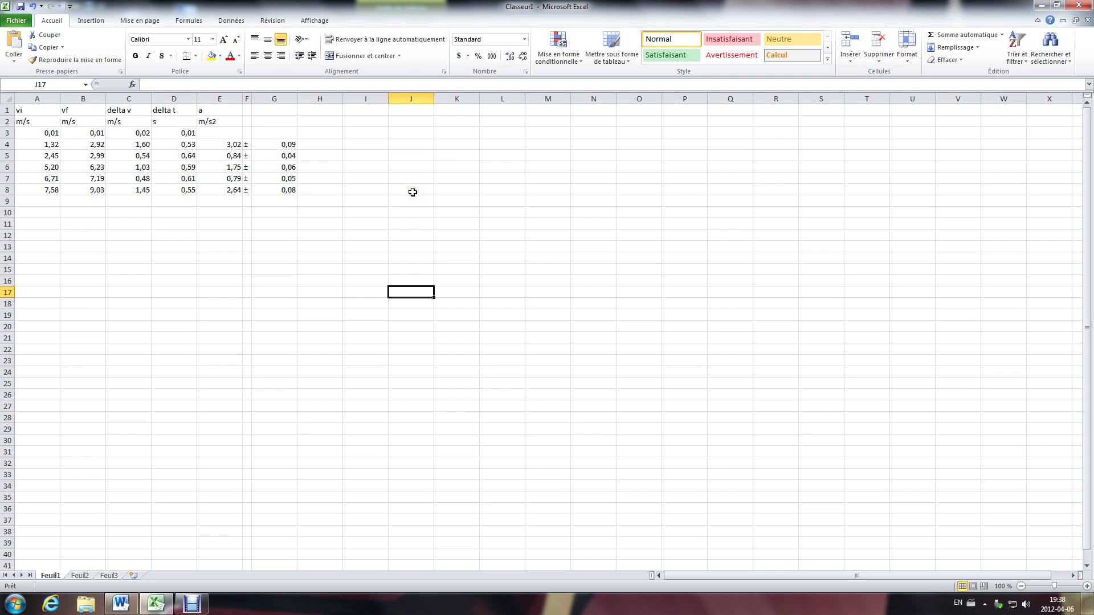
pyautogui.hotkey('alt', 'Tab')
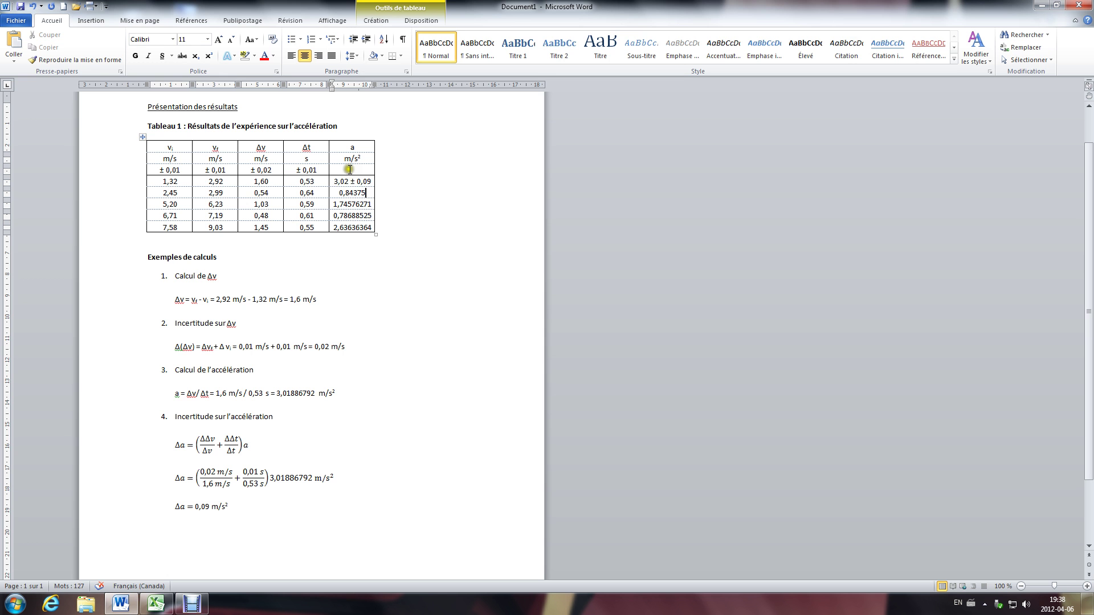
pyautogui.press('BackSpace')
pyautogui.press('BackSpace')
pyautogui.press('BackSpace')
pyautogui.write('± 0,04')
# Consult the third acceleration row in Excel and change its entry in the Word table to 1,75 ± 0,06.
pyautogui.hotkey('alt', 'Tab')
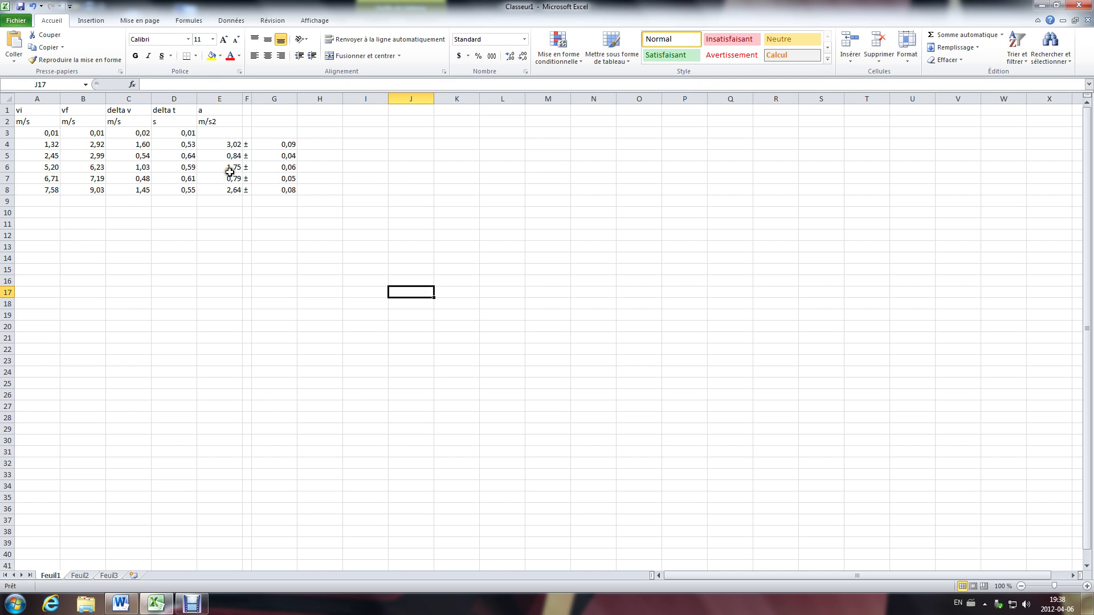
pyautogui.hotkey('alt', 'Tab')
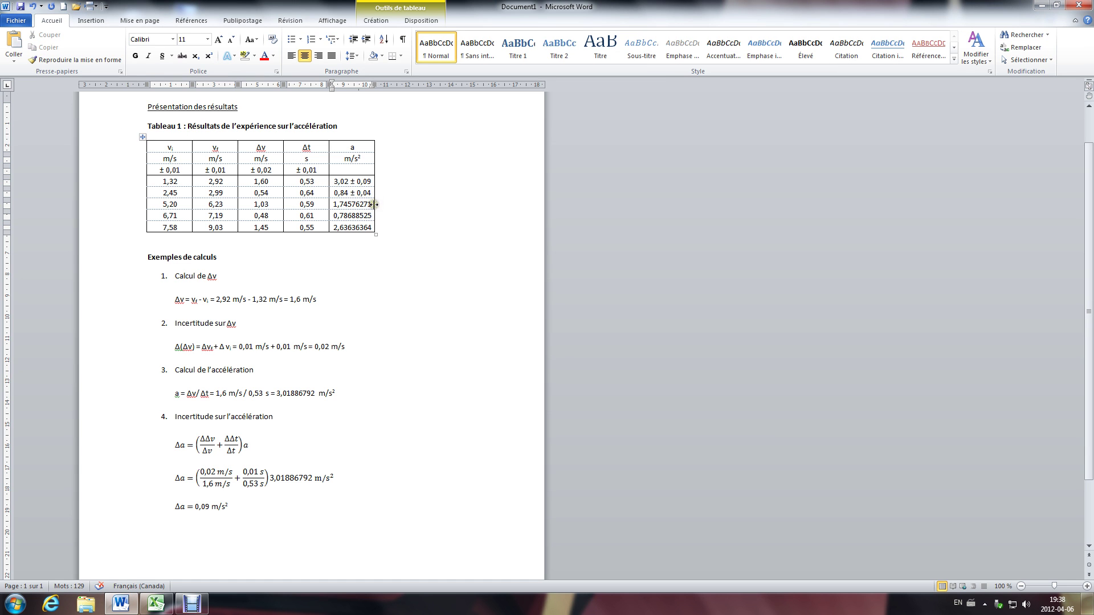
pyautogui.moveTo(372, 204); pyautogui.dragTo(350, 205)
pyautogui.write('5')
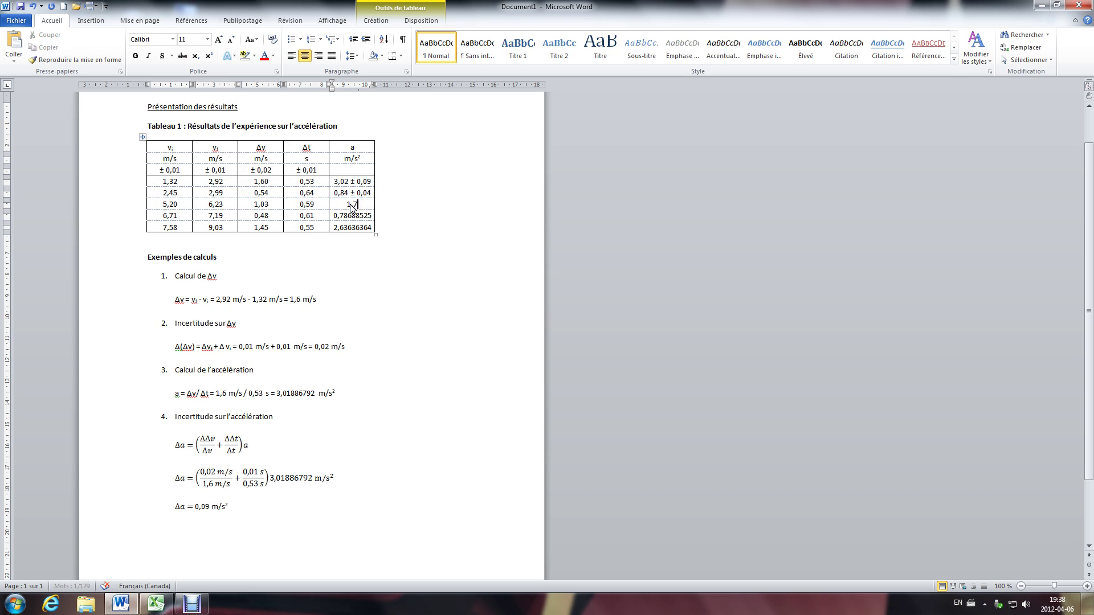
pyautogui.write(' ± 0,06')
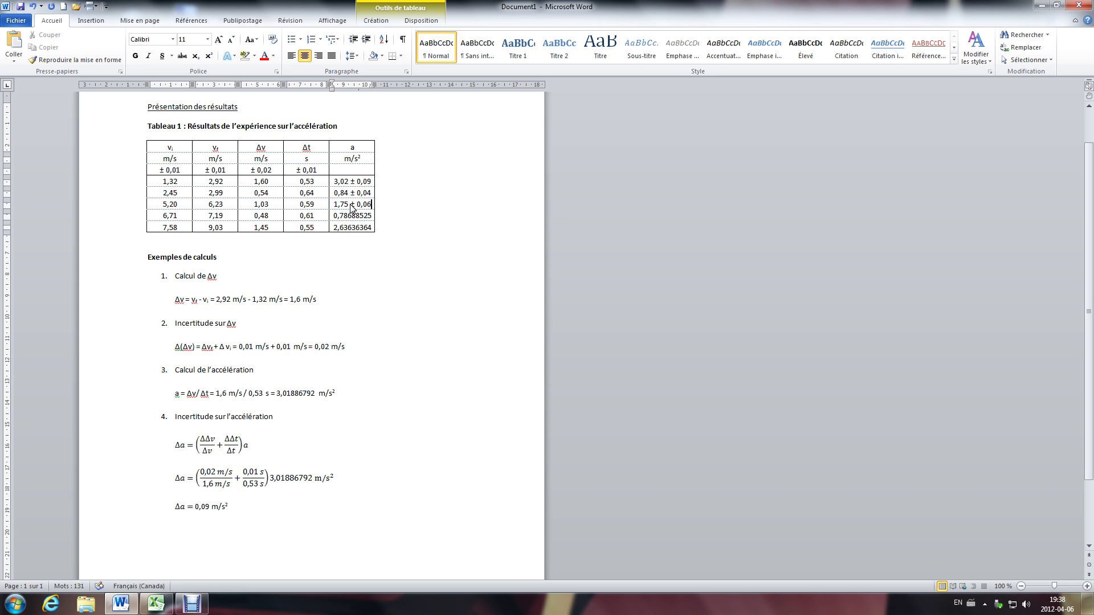
# Look up the fourth acceleration row in Excel and replace its entry in the Word table with 0,79 ± 0,05.
pyautogui.click(371, 216)
pyautogui.moveTo(372, 215); pyautogui.dragTo(343, 215)
pyautogui.hotkey('alt', 'Tab')
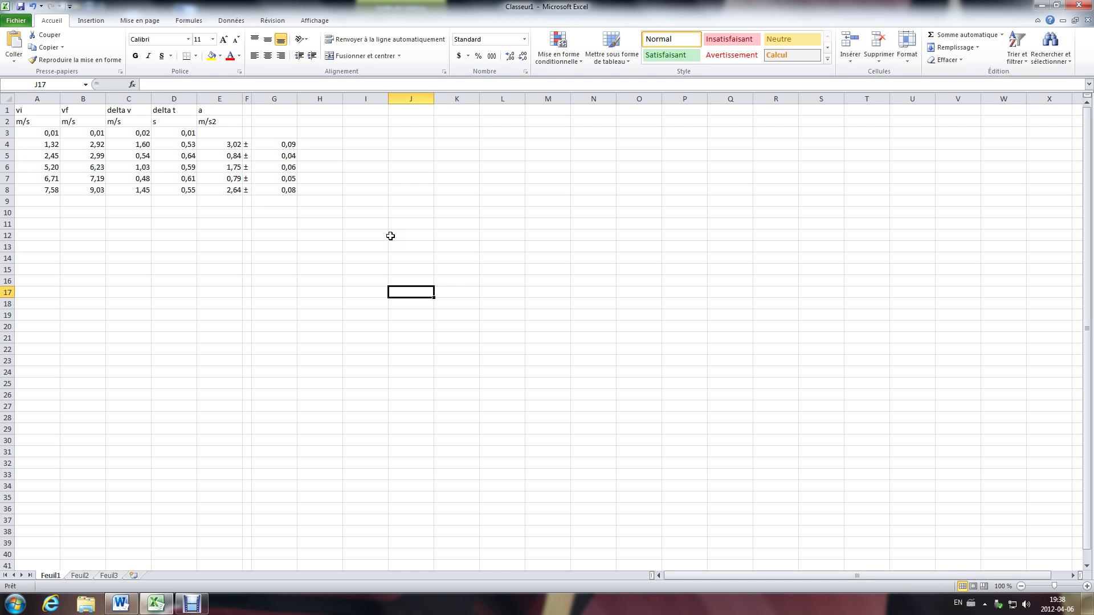
pyautogui.hotkey('alt', 'Tab')
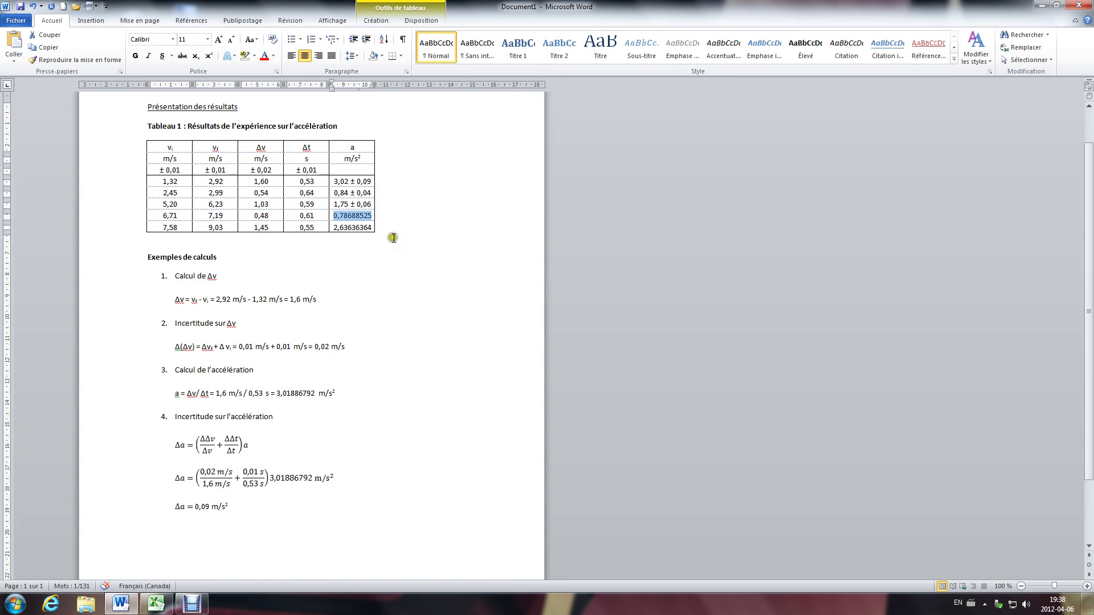
pyautogui.click(372, 215)
pyautogui.moveTo(372, 216); pyautogui.dragTo(343, 216)
pyautogui.write('9 ±')
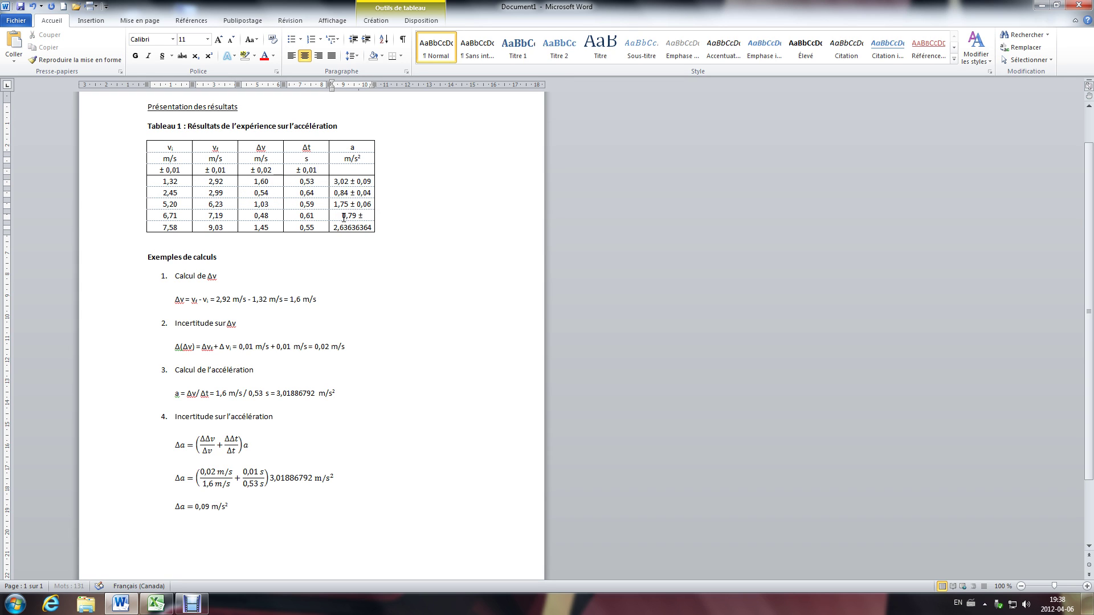
pyautogui.write(' 0,05')
# Check the last acceleration row in Excel and make the final entry of the Word table's a column 2,64 ± 0,08.
pyautogui.hotkey('alt', 'Tab')
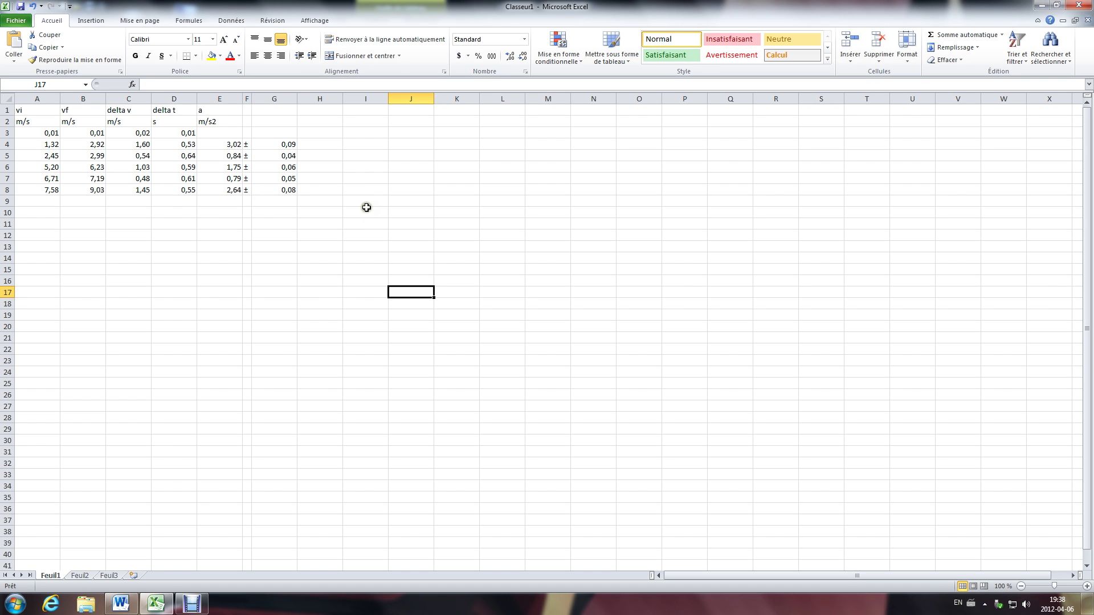
pyautogui.hotkey('alt', 'Tab')
pyautogui.moveTo(374, 230); pyautogui.dragTo(345, 228)
pyautogui.write('4 ±')
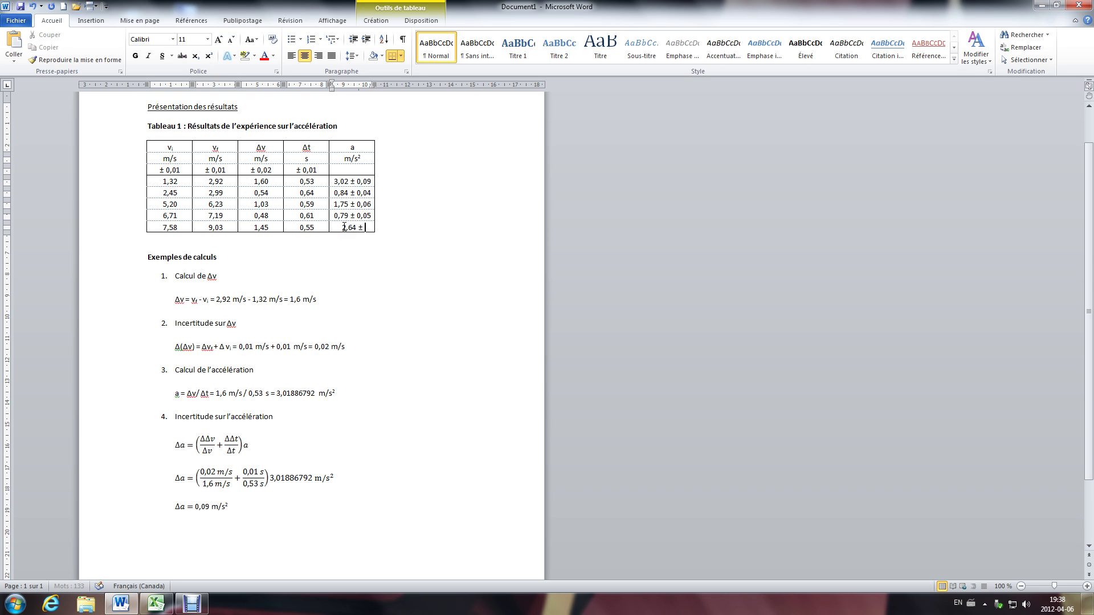
pyautogui.write(' 0,08')
pyautogui.click(397, 269)
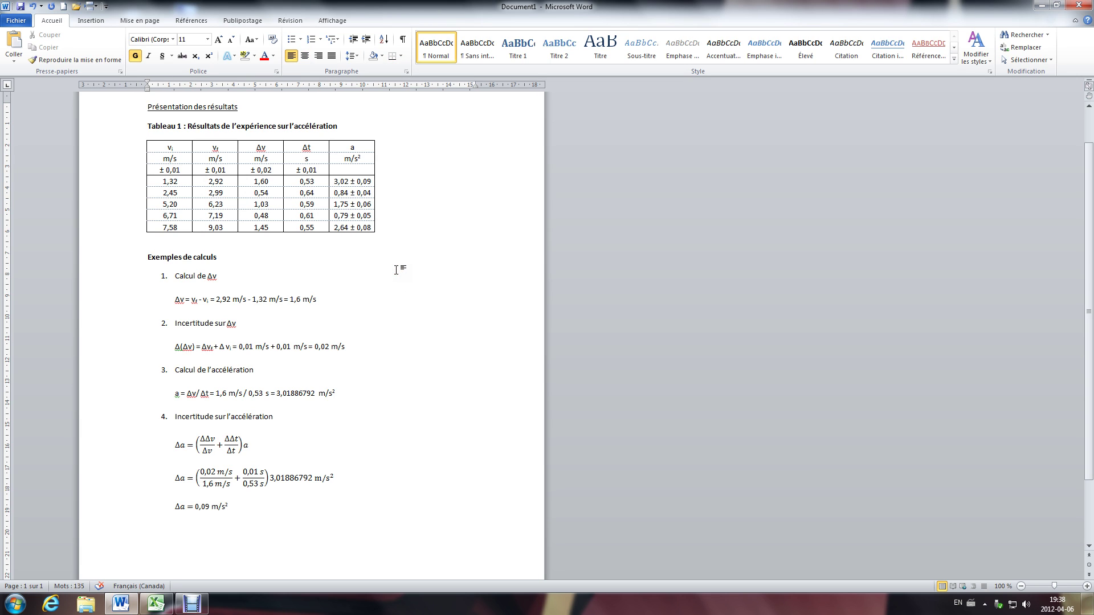